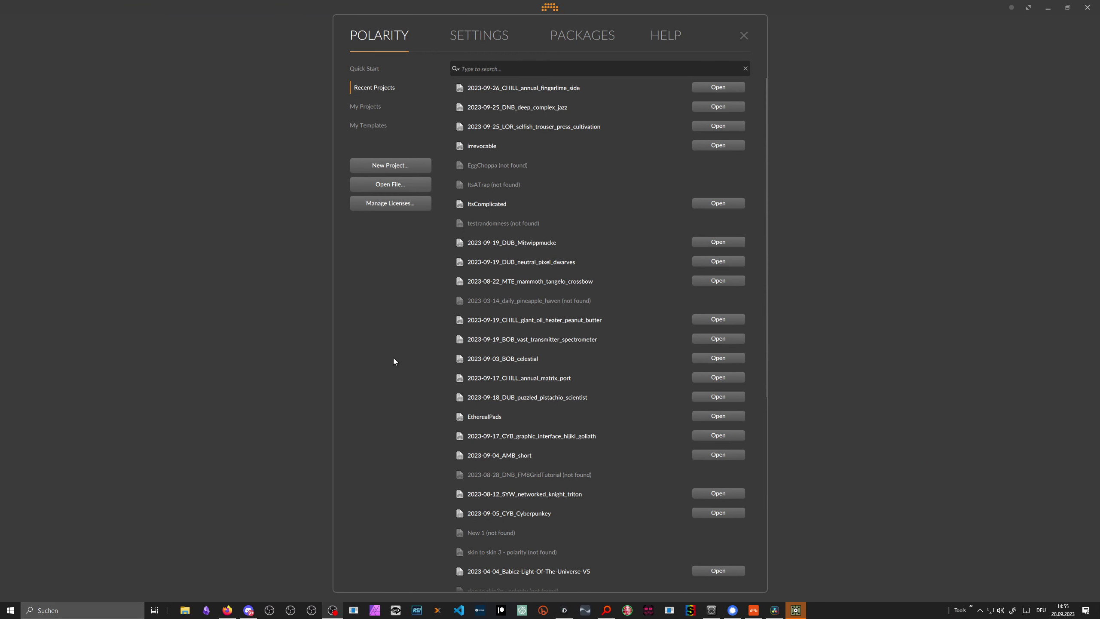
Add the TouchDesigner controller extension from the hardware vendor Derivative in the controller settings
left_click(466, 36)
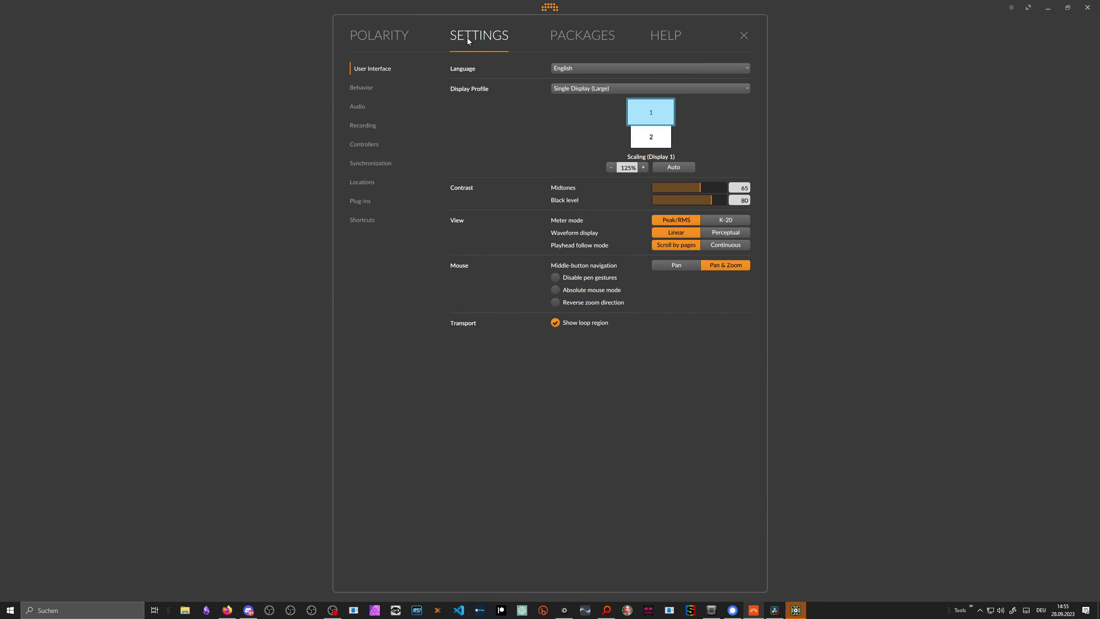
left_click(368, 141)
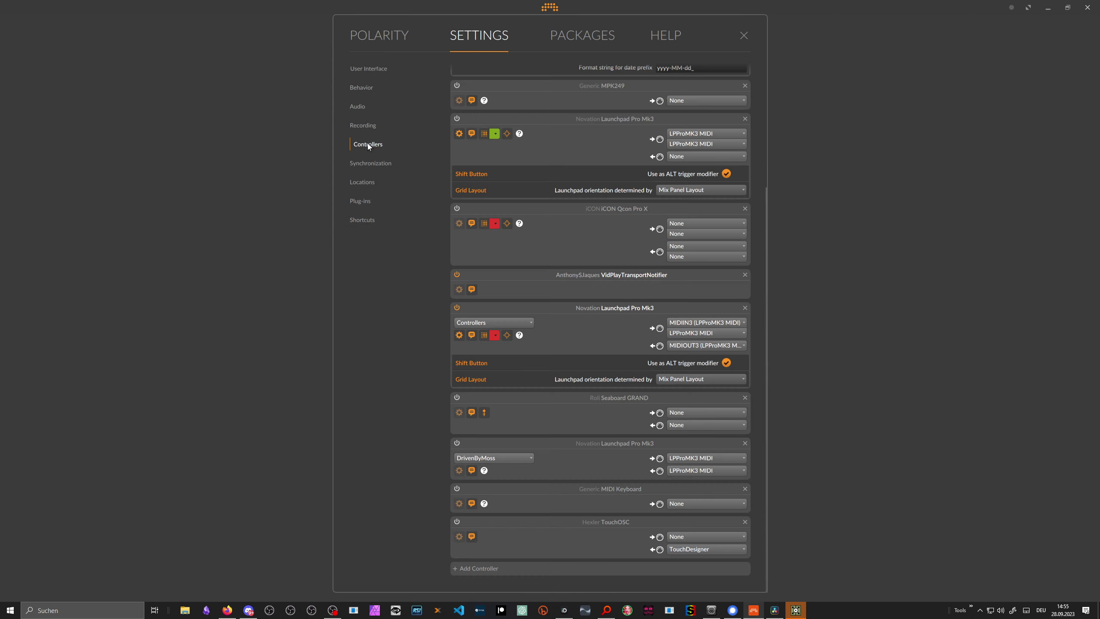
left_click(460, 565)
left_click(479, 523)
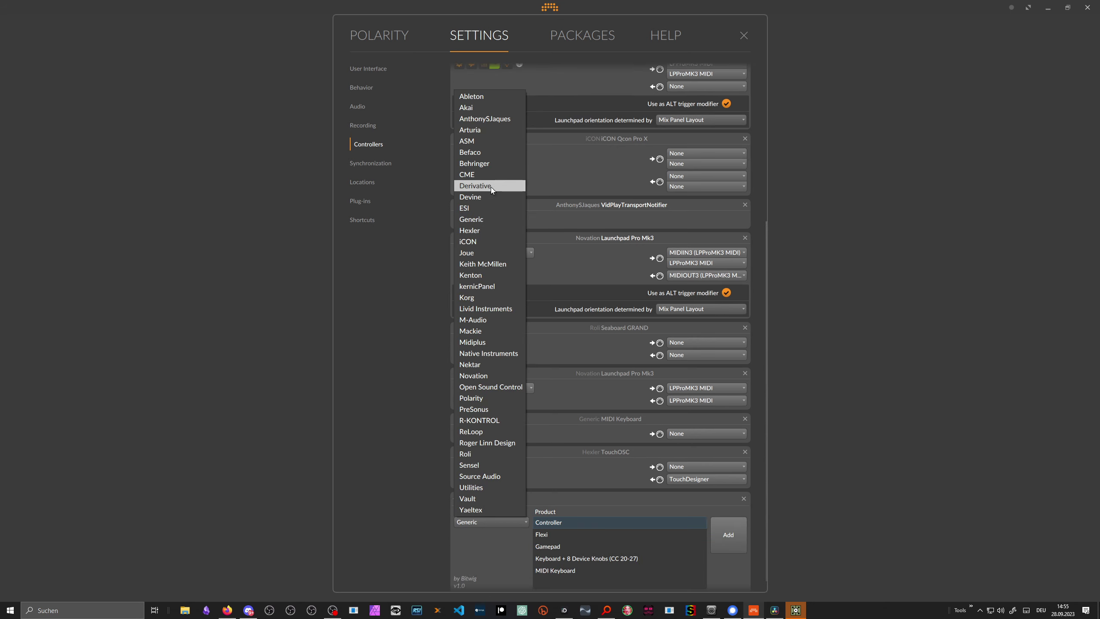
left_click(475, 186)
left_click(548, 523)
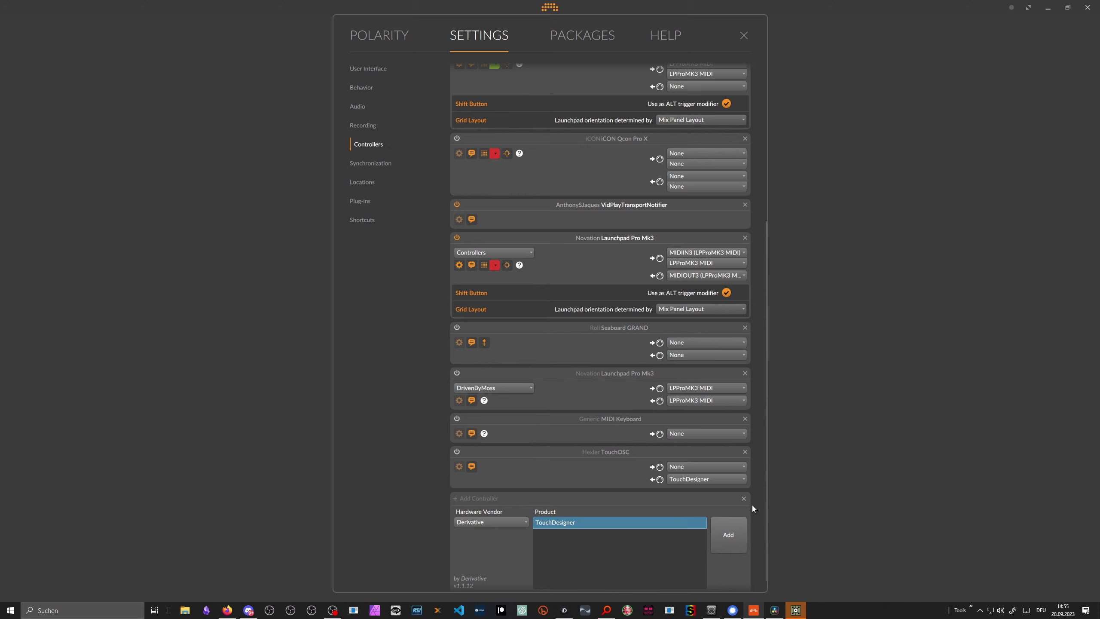
scroll(756, 503, "down", 1)
left_click(729, 519)
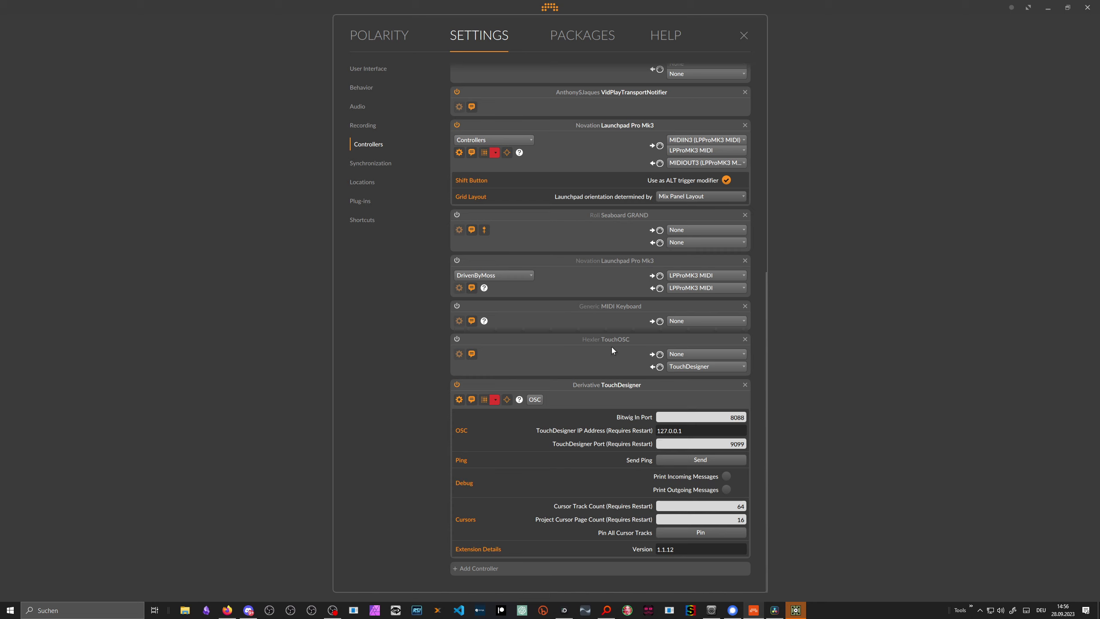
Create a new empty project, then switch to TouchDesigner and float its window smaller over the project
left_click(368, 38)
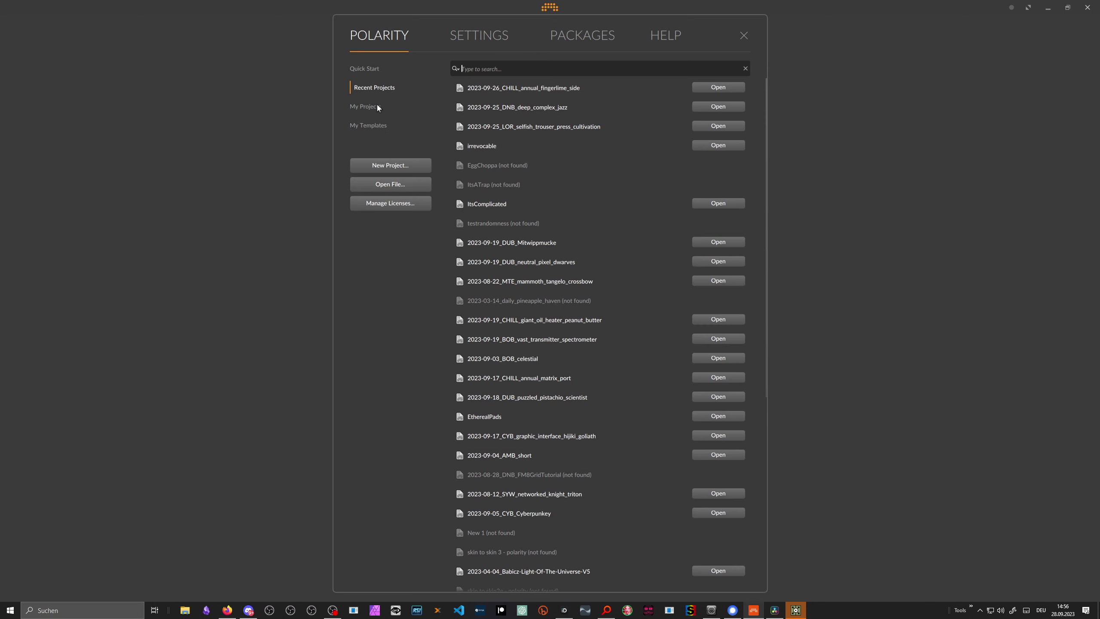
left_click(394, 162)
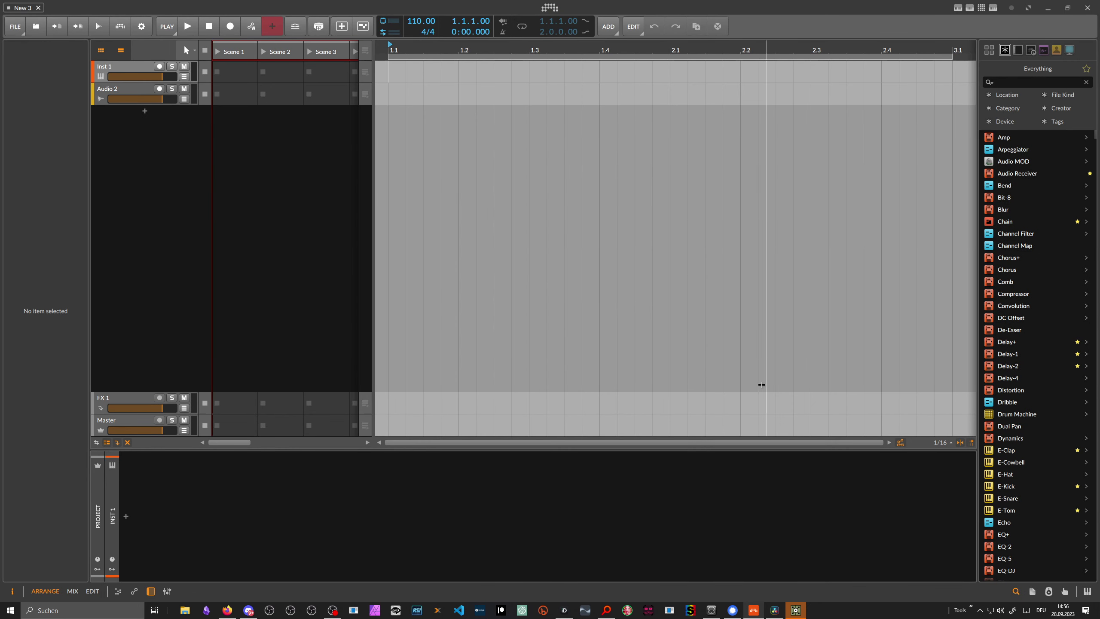
left_click(799, 610)
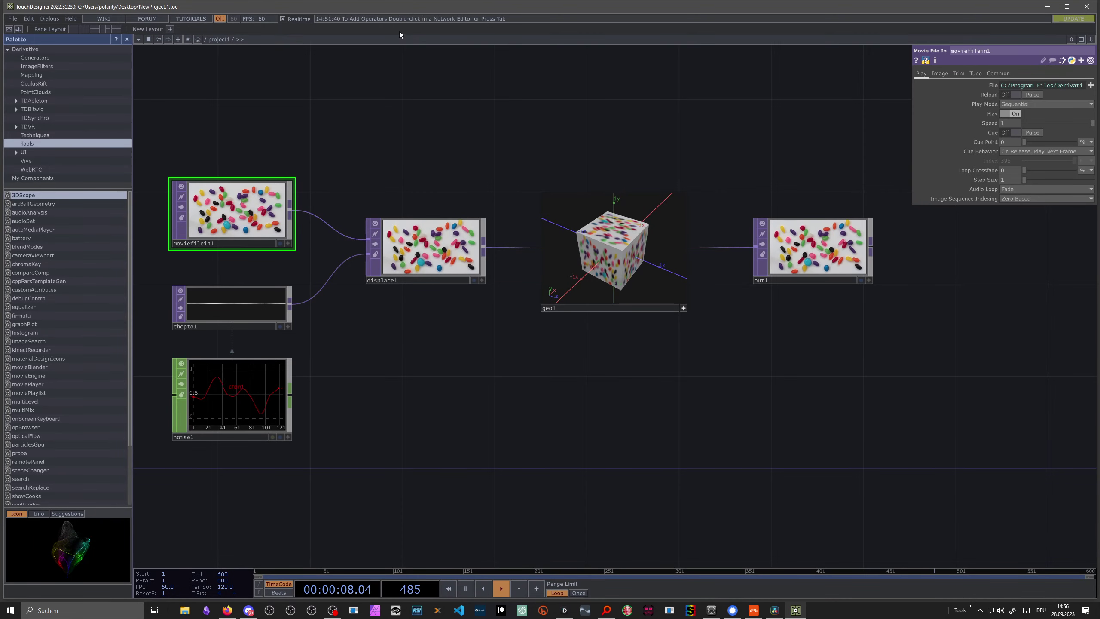
left_click_drag(329, 8, 205, 68)
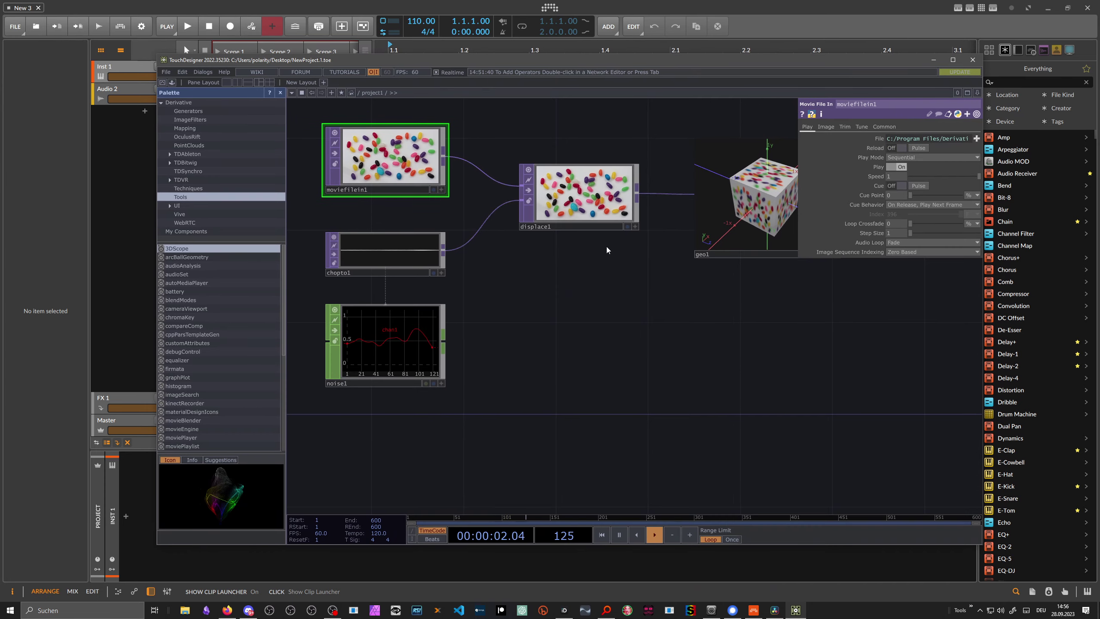
Delete all the default example operators inside the project1 network
scroll(526, 298, "down", 3)
left_click_drag(557, 310, 529, 359)
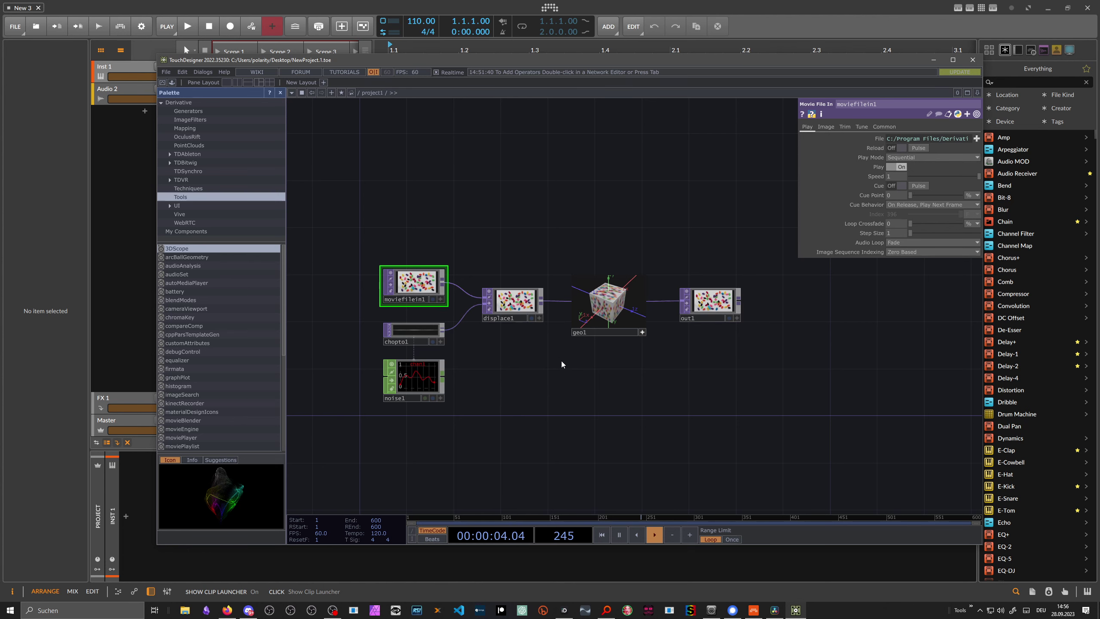
scroll(562, 364, "down", 10)
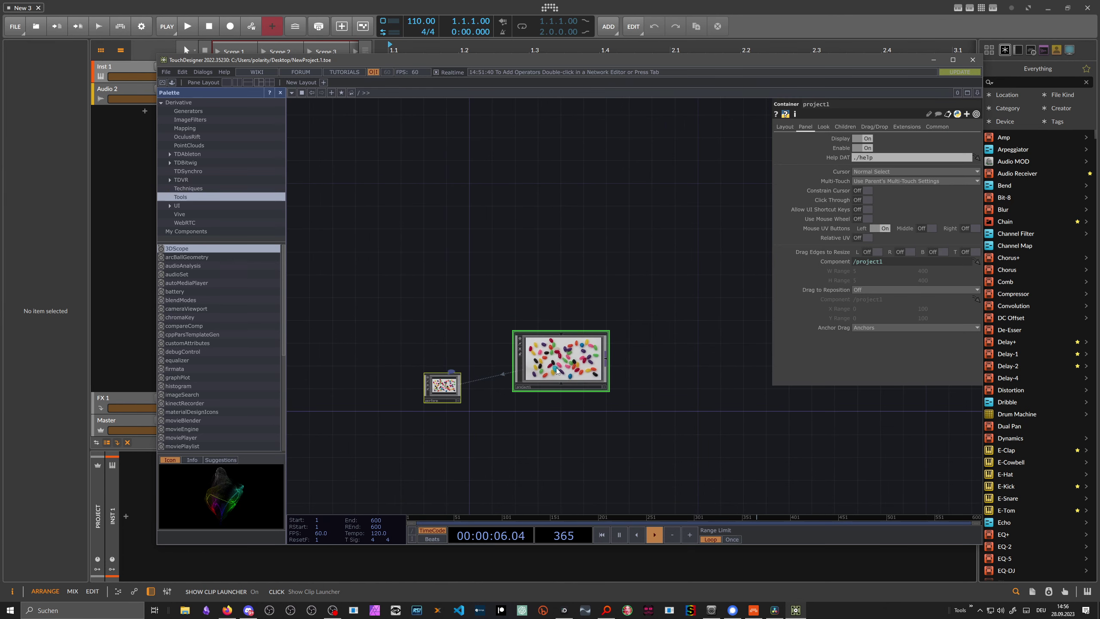
scroll(542, 396, "up", 4)
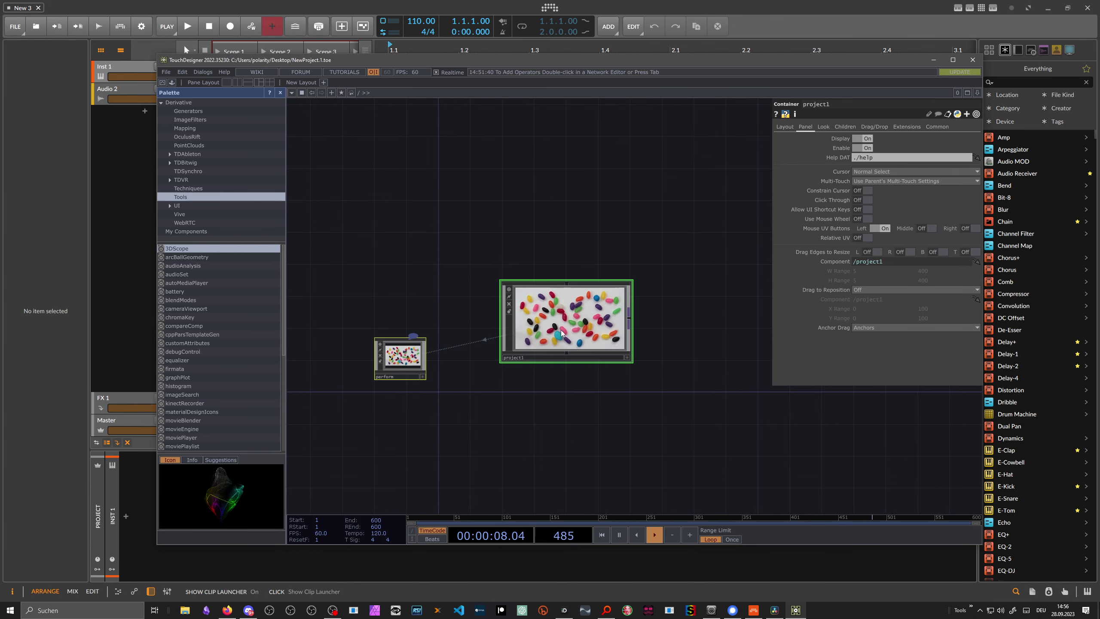
scroll(565, 329, "up", 8)
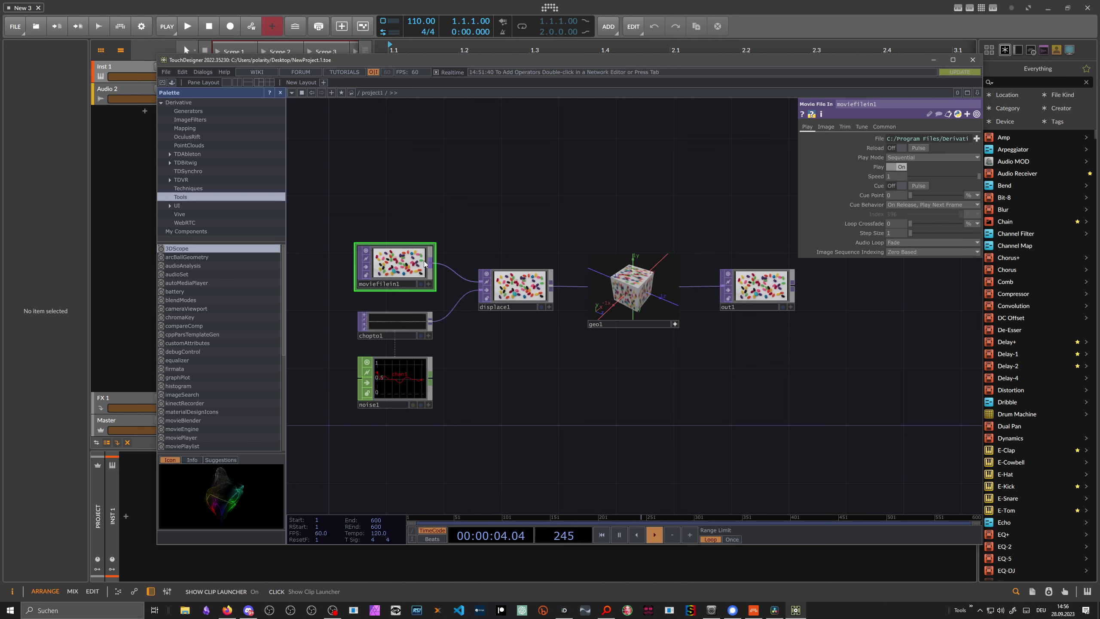
left_click_drag(385, 198, 751, 434)
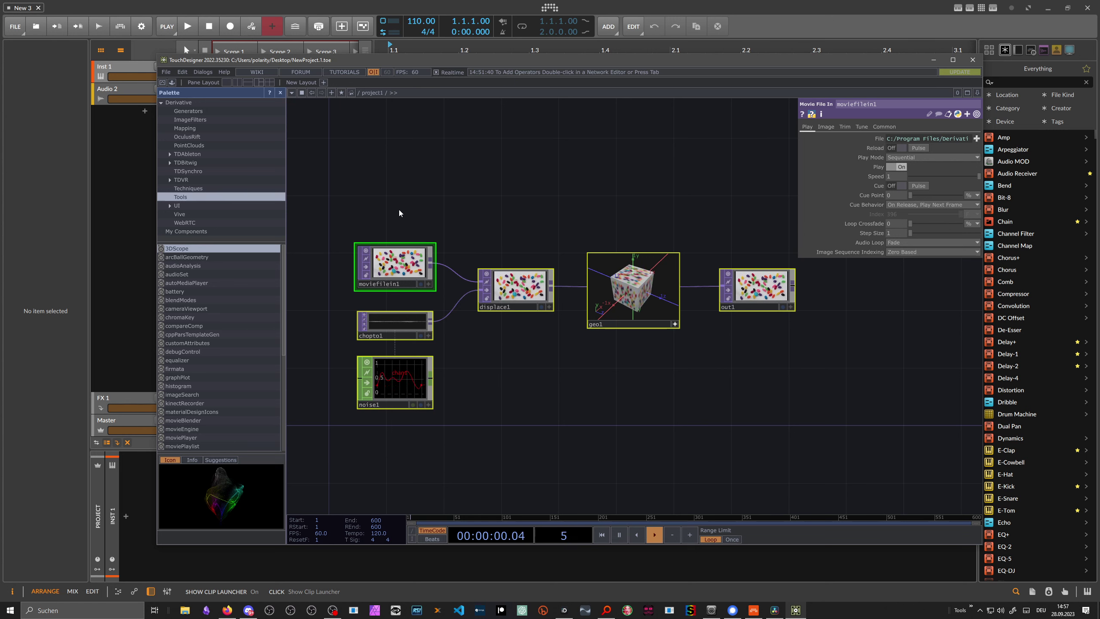
key("Delete")
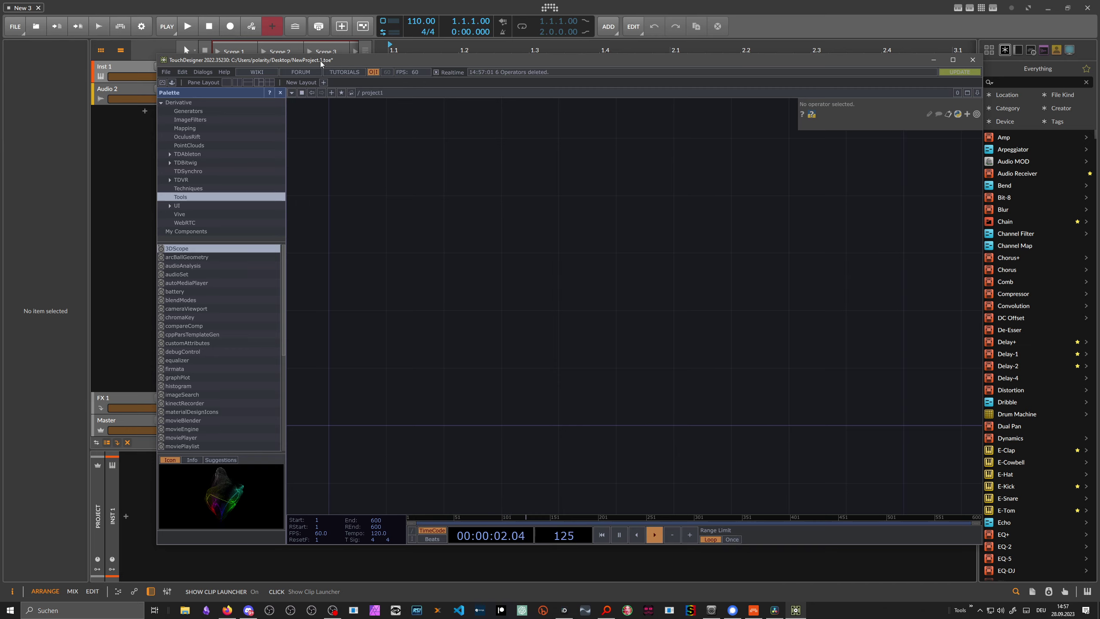
Place a bitwigMain component from the TDBitwig palette in the empty project1 network
left_click_drag(321, 63, 344, 64)
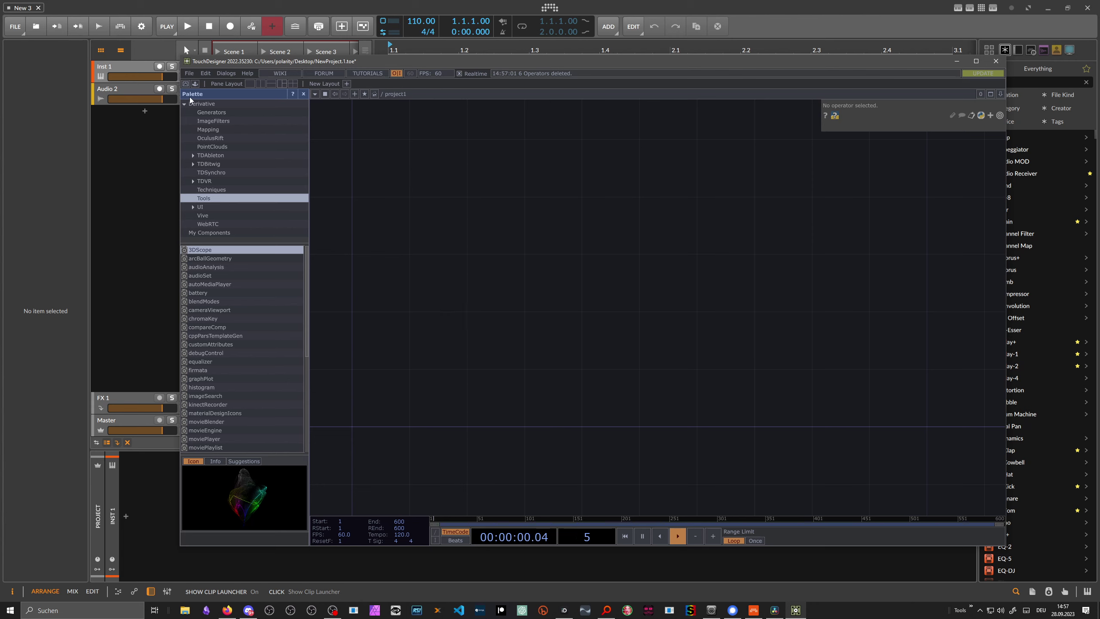
double_click(201, 167)
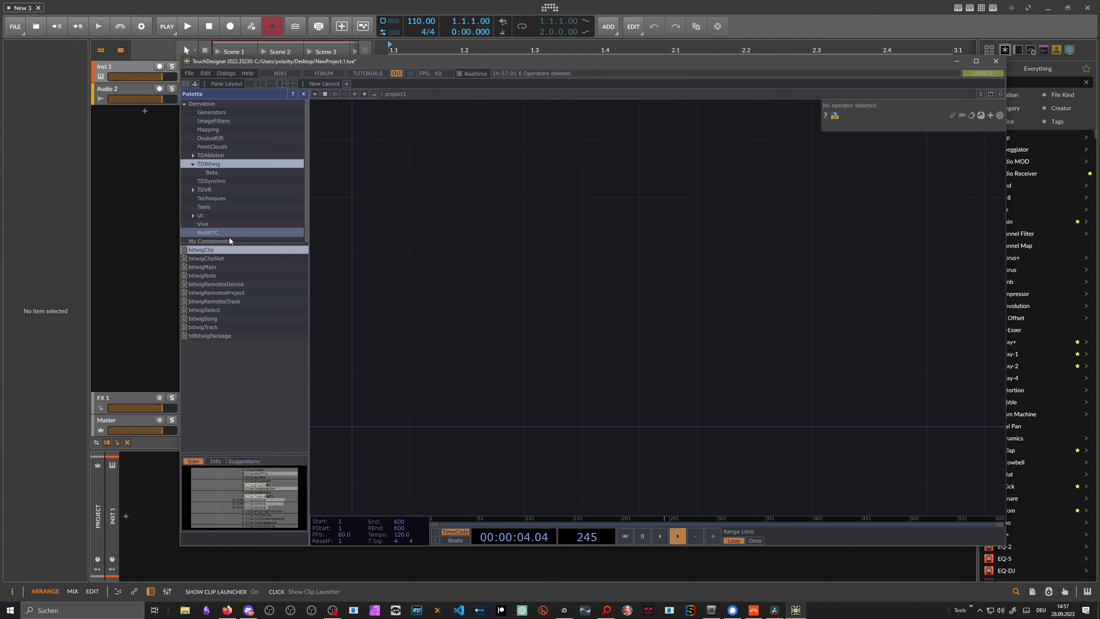
left_click_drag(210, 272, 477, 212)
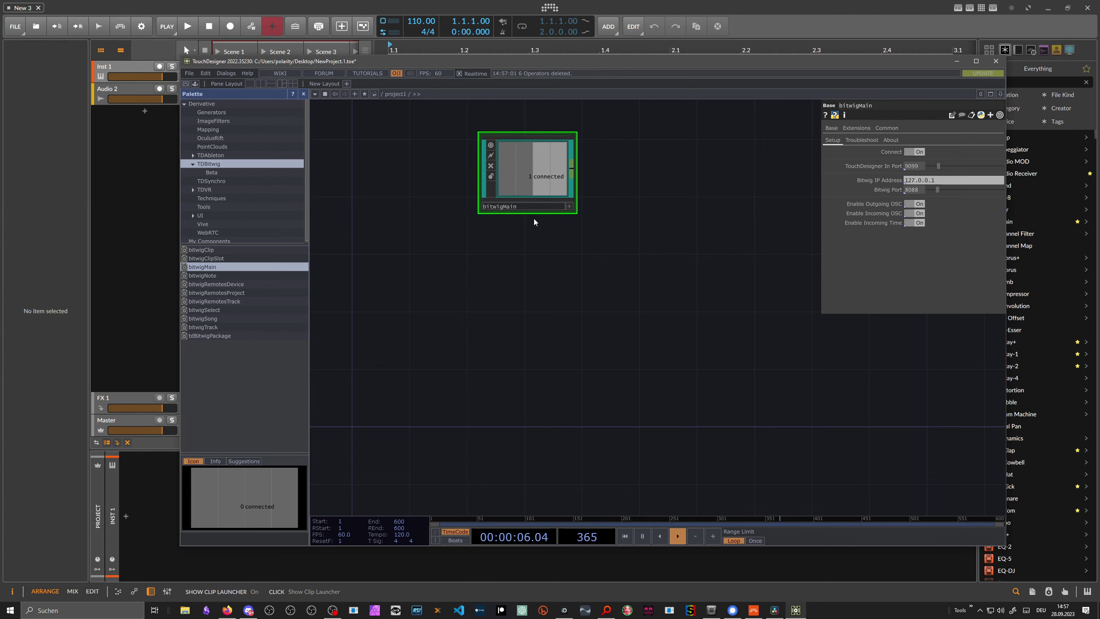
scroll(519, 196, "up", 3)
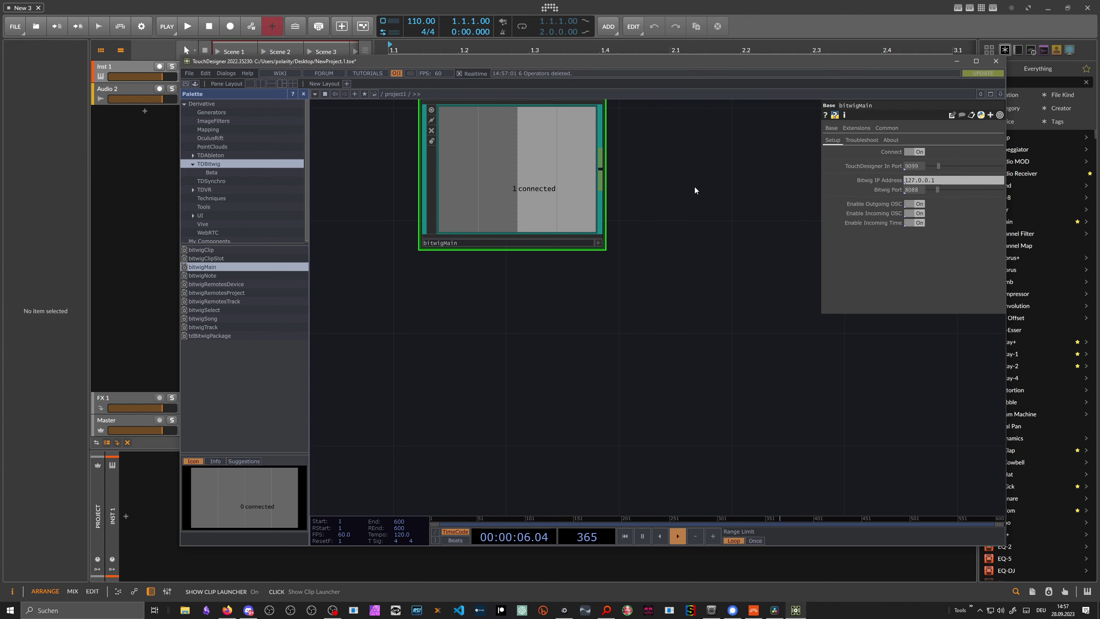
left_click_drag(695, 187, 703, 262)
left_click_drag(533, 322, 449, 268)
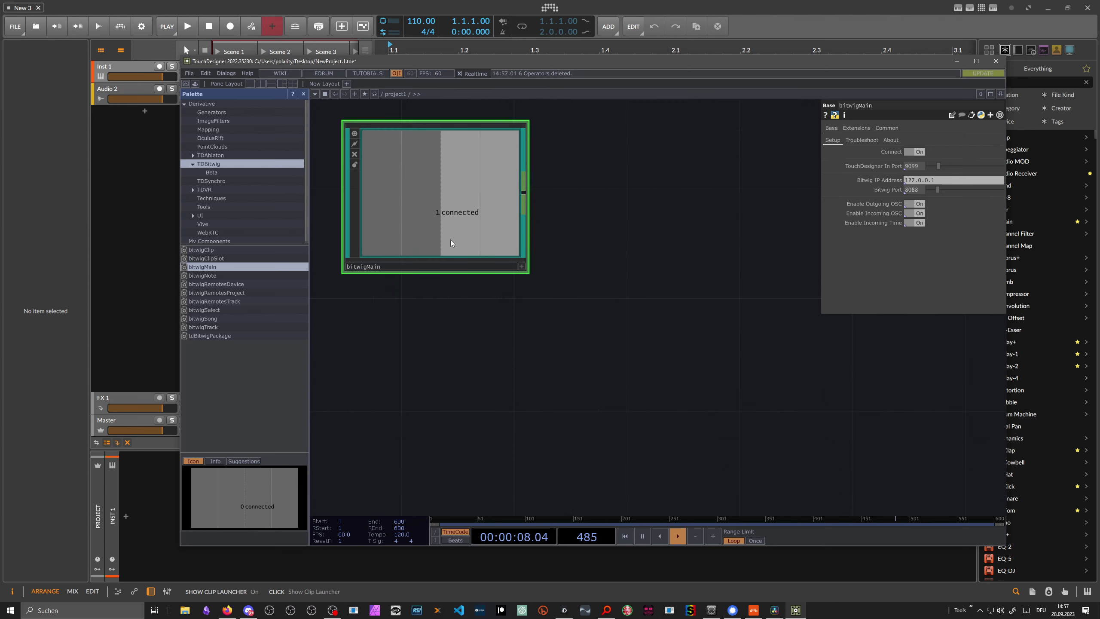
Add a bitwigTrack component from the TDBitwig palette and position it directly below bitwigMain
scroll(477, 304, "down", 5)
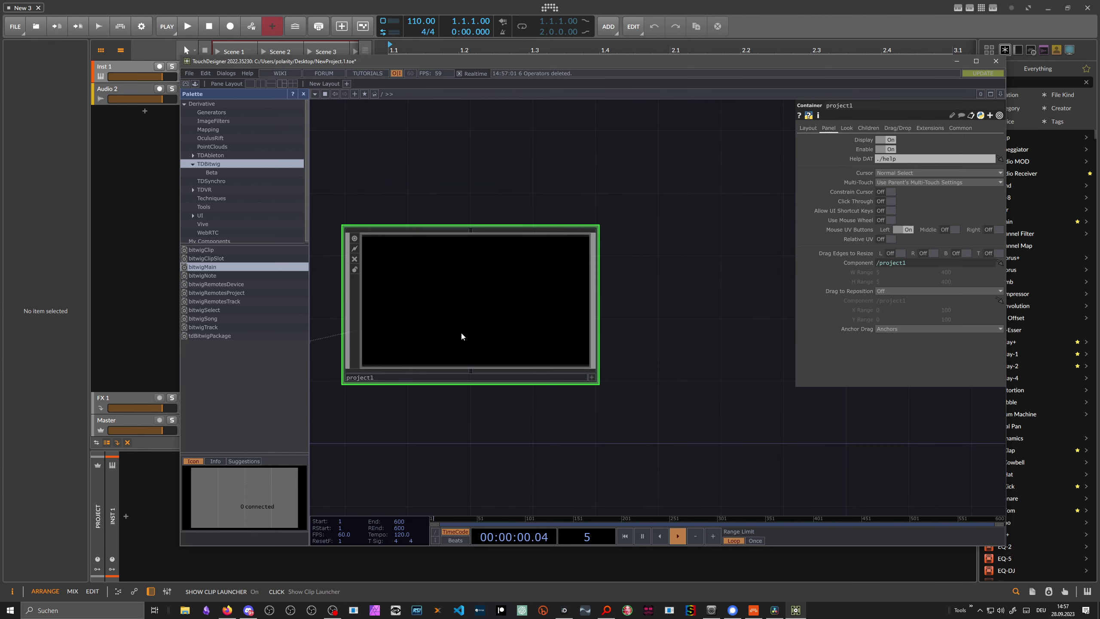
key("i")
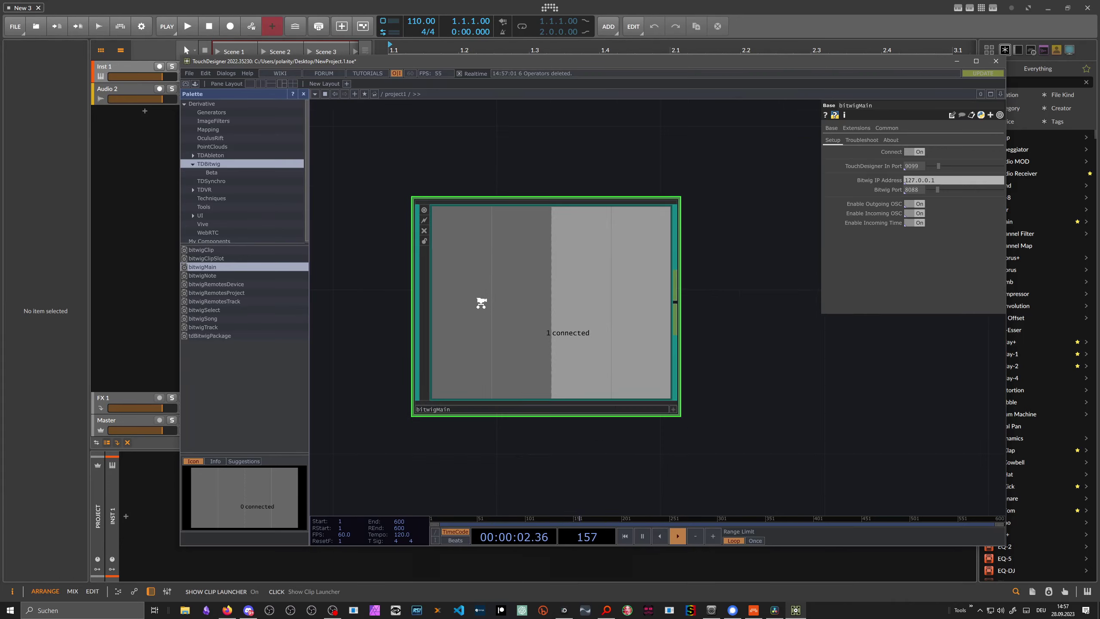
scroll(481, 303, "down", 2)
left_click_drag(508, 409, 528, 342)
left_click_drag(446, 65, 454, 57)
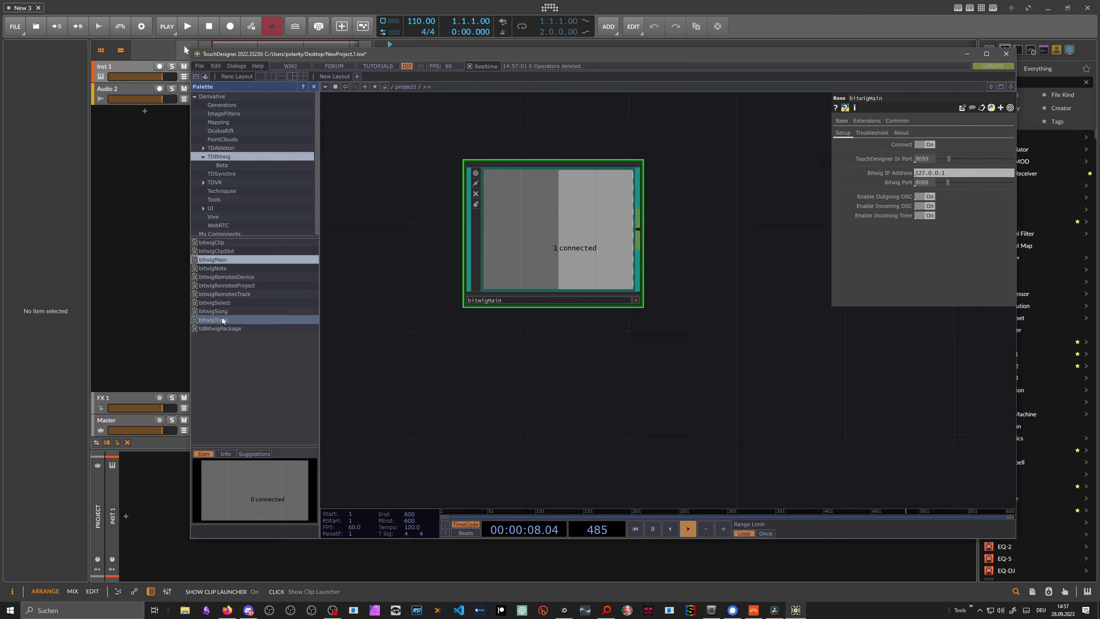
left_click_drag(222, 319, 524, 398)
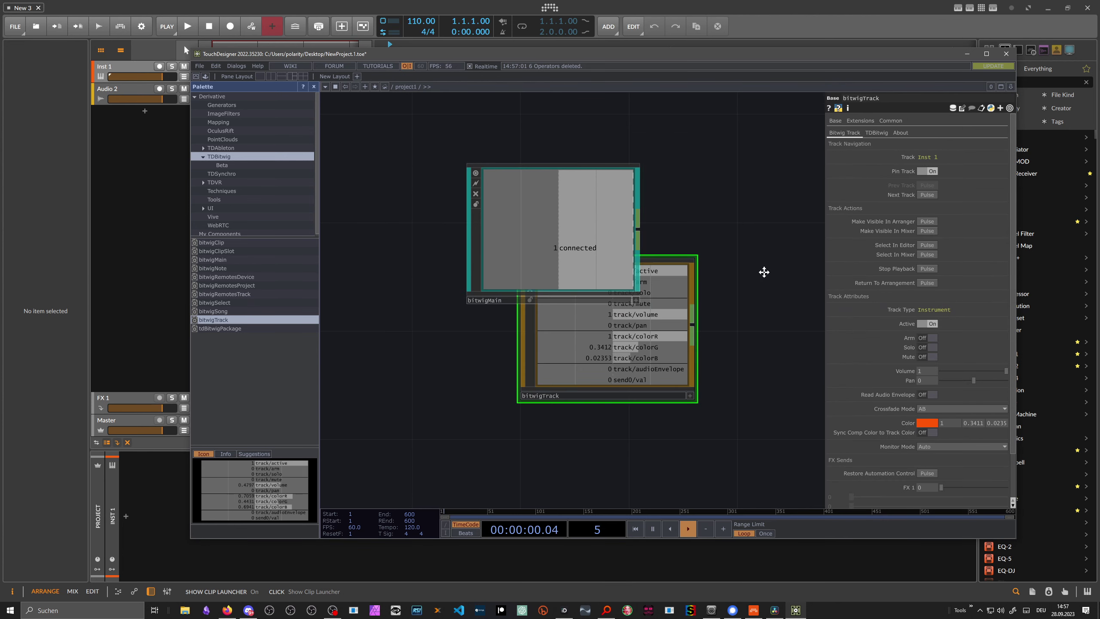
left_click_drag(757, 273, 729, 140)
left_click_drag(547, 269, 494, 337)
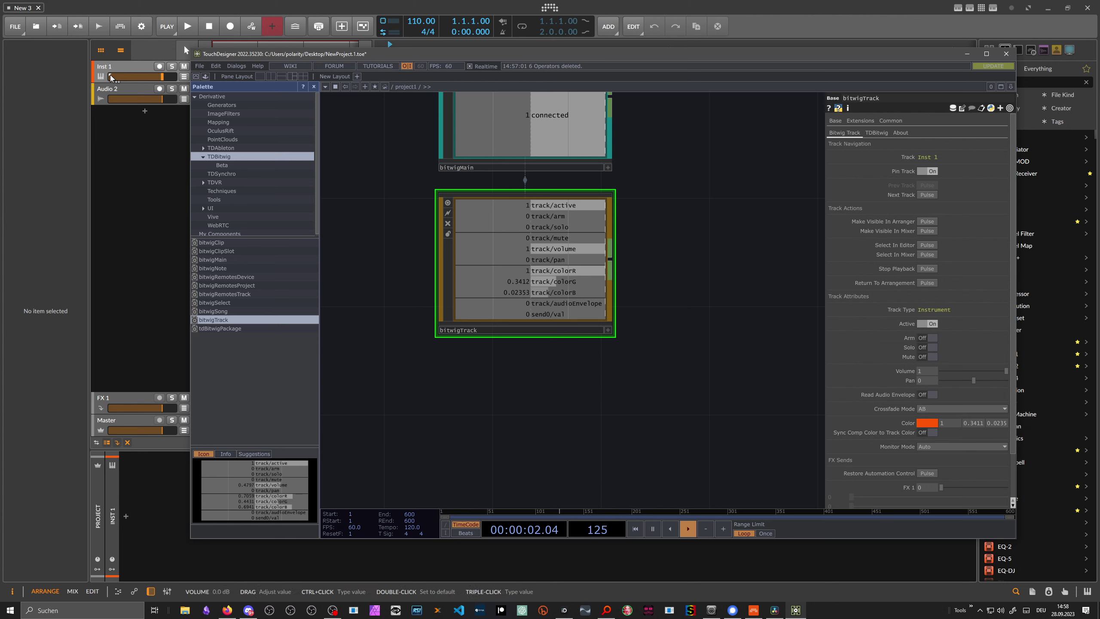
Cycle the bitwigTrack component between the Inst 1 and Audio 2 tracks, ending on Audio 2
left_click(926, 195)
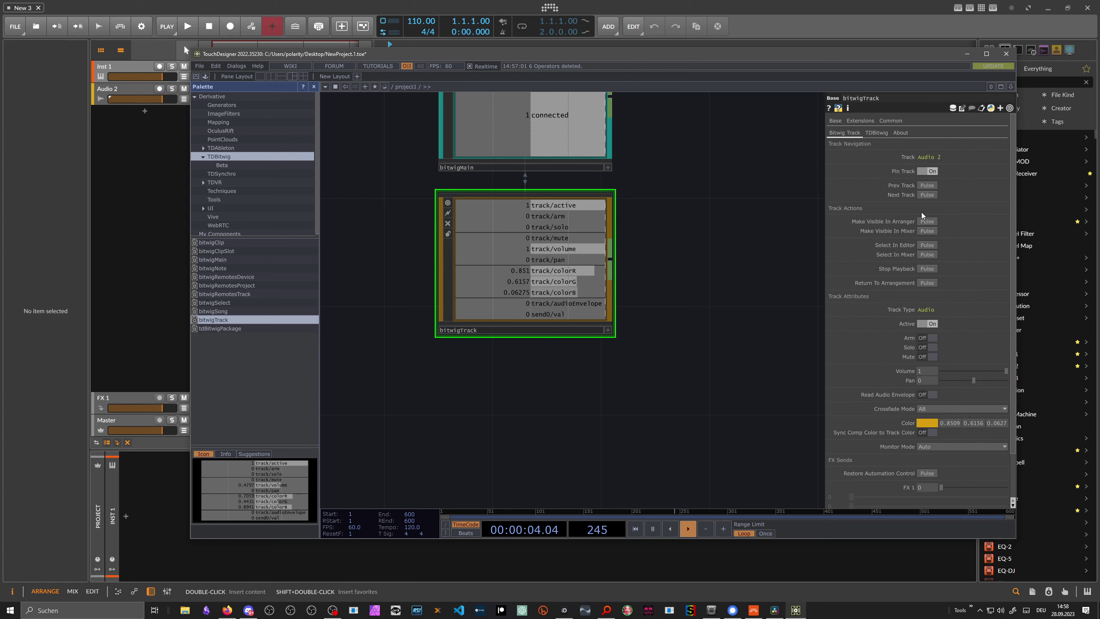
left_click(927, 186)
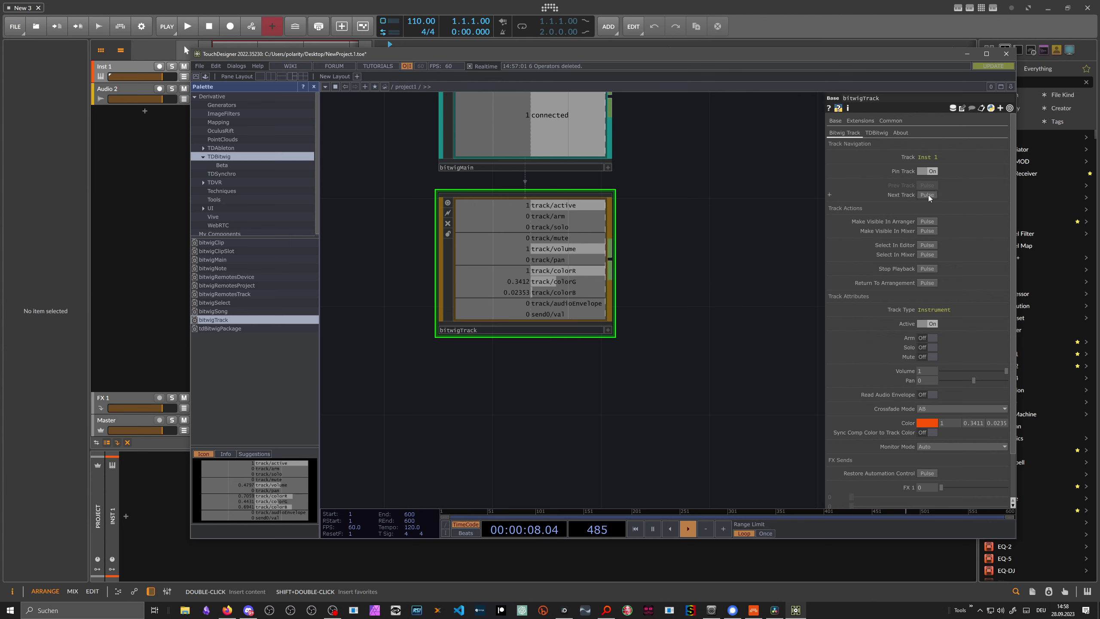
left_click(929, 195)
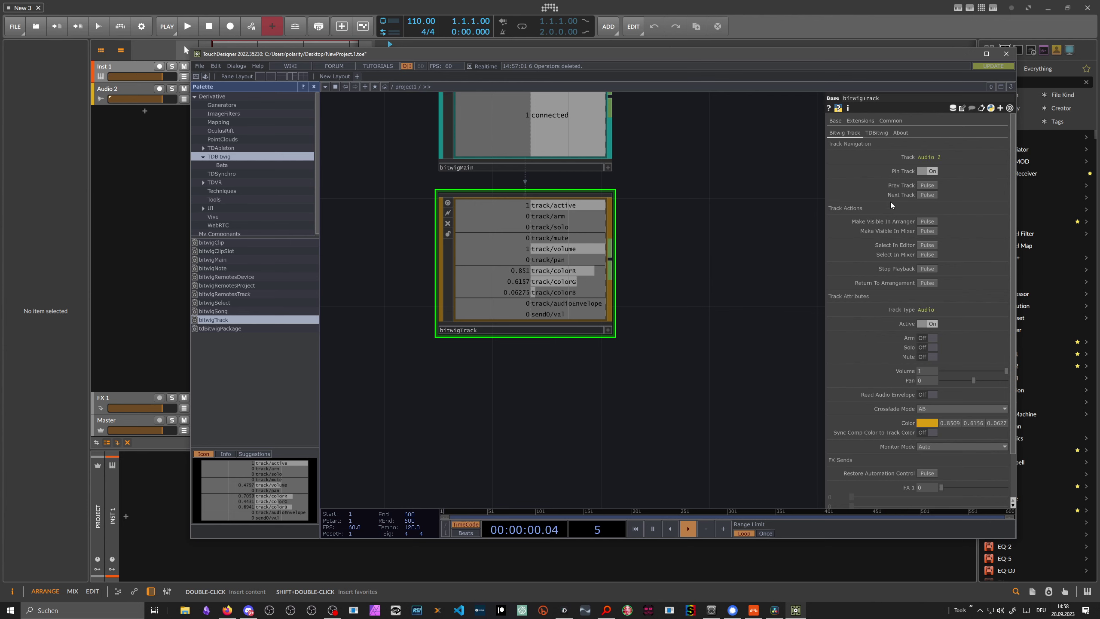
Create a Button COMP in the free network space below bitwigTrack
scroll(699, 204, "down", 3)
left_click_drag(690, 259, 583, 215)
left_click_drag(585, 256, 592, 233)
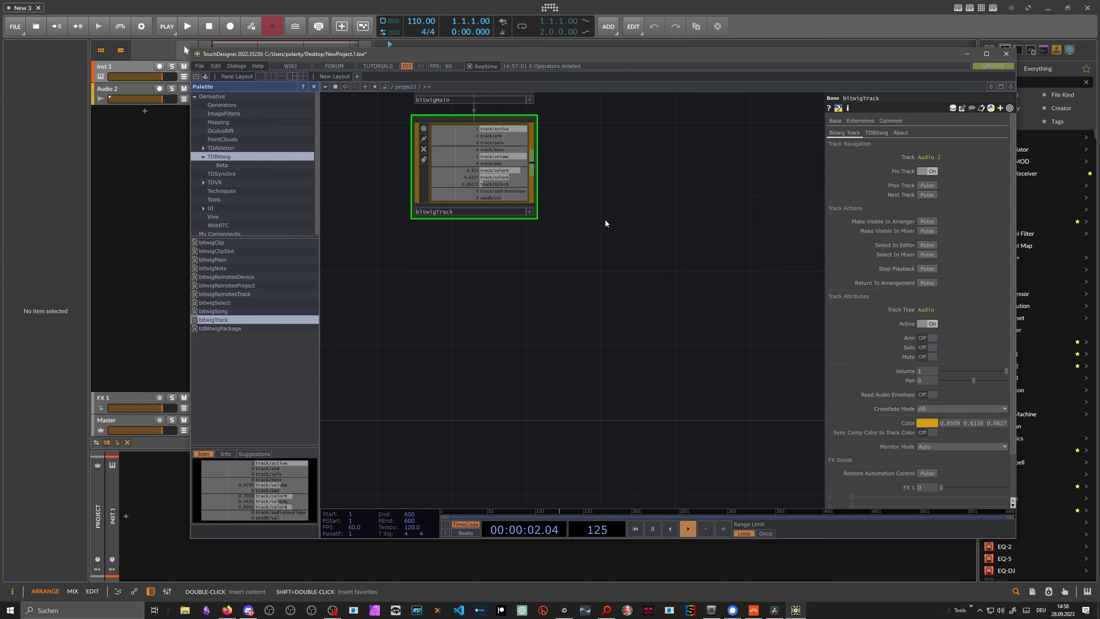
left_click_drag(566, 244, 576, 194)
left_click_drag(616, 241, 598, 230)
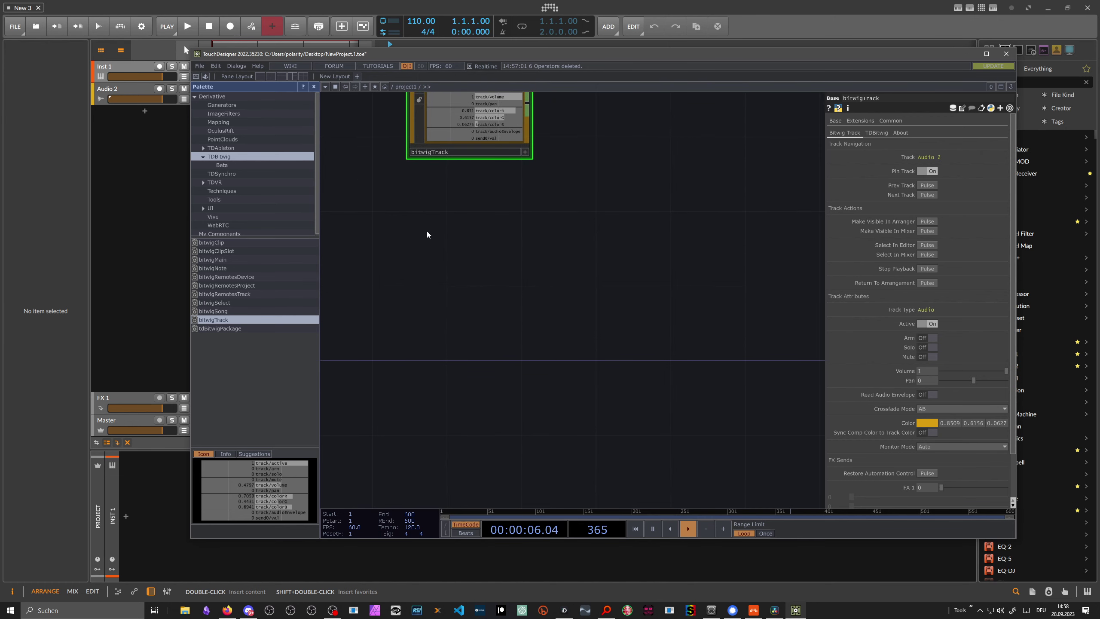
left_click(469, 270)
key("Tab")
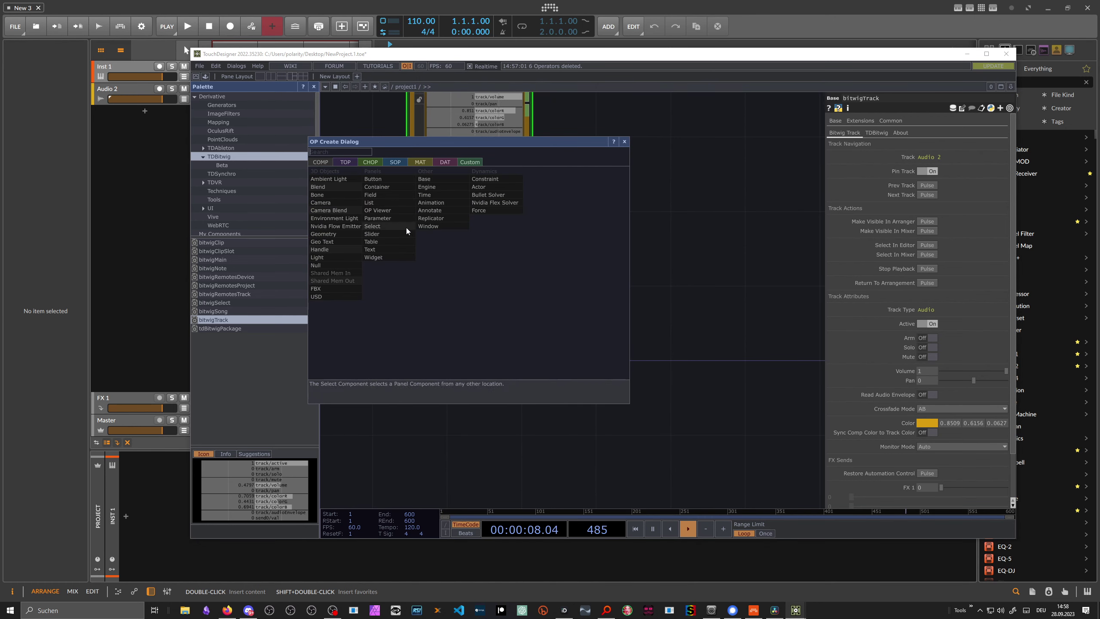
left_click(380, 179)
left_click(464, 276)
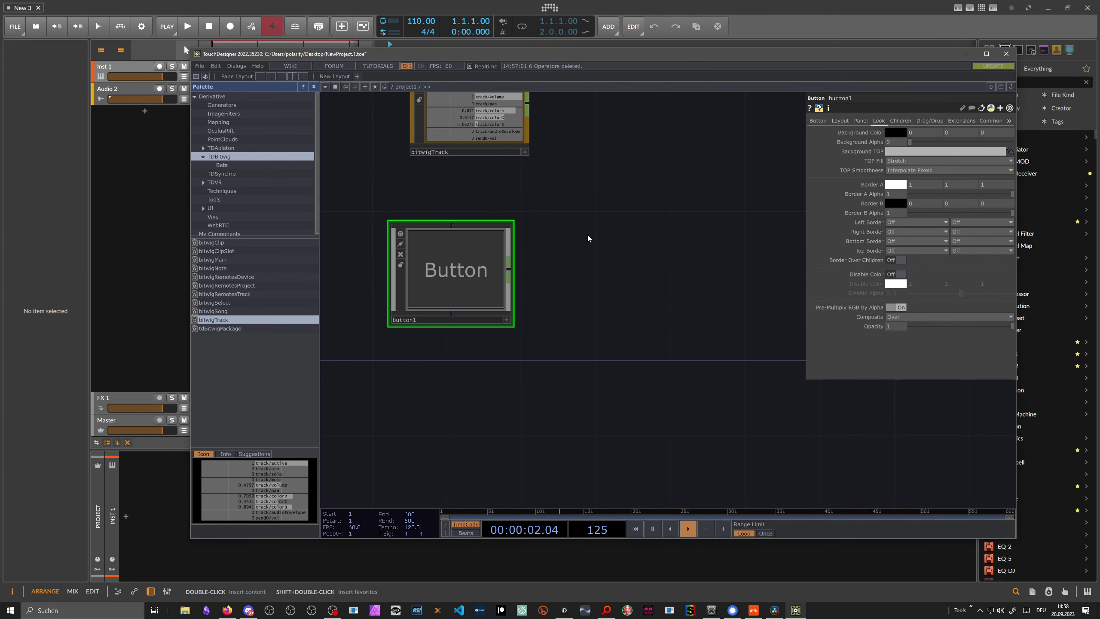
key("Tab")
left_click_drag(518, 107, 535, 135)
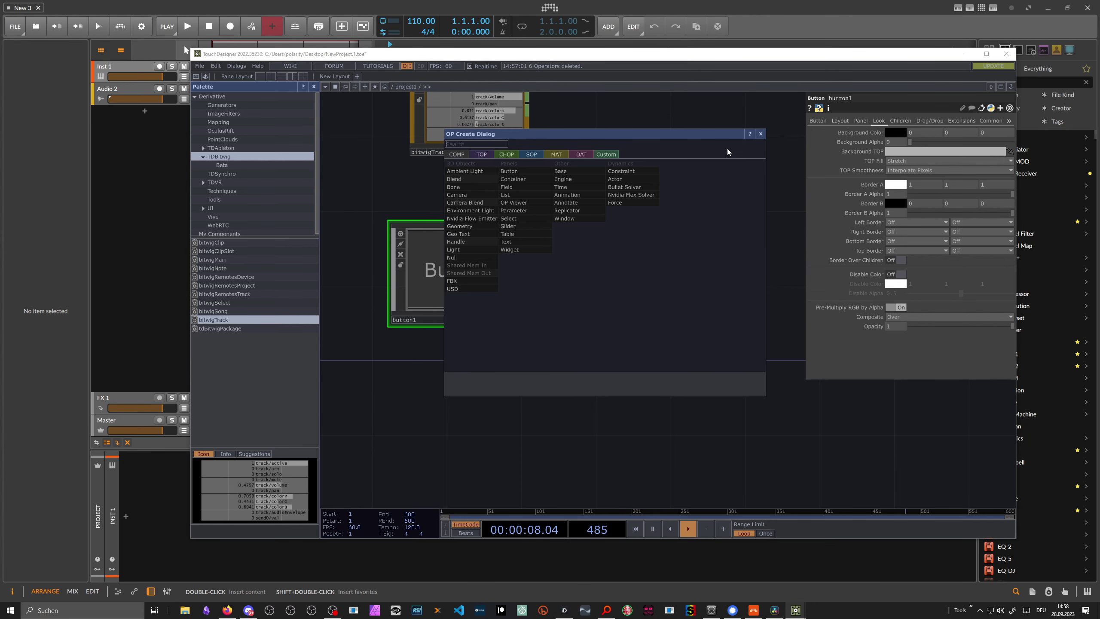
left_click(760, 133)
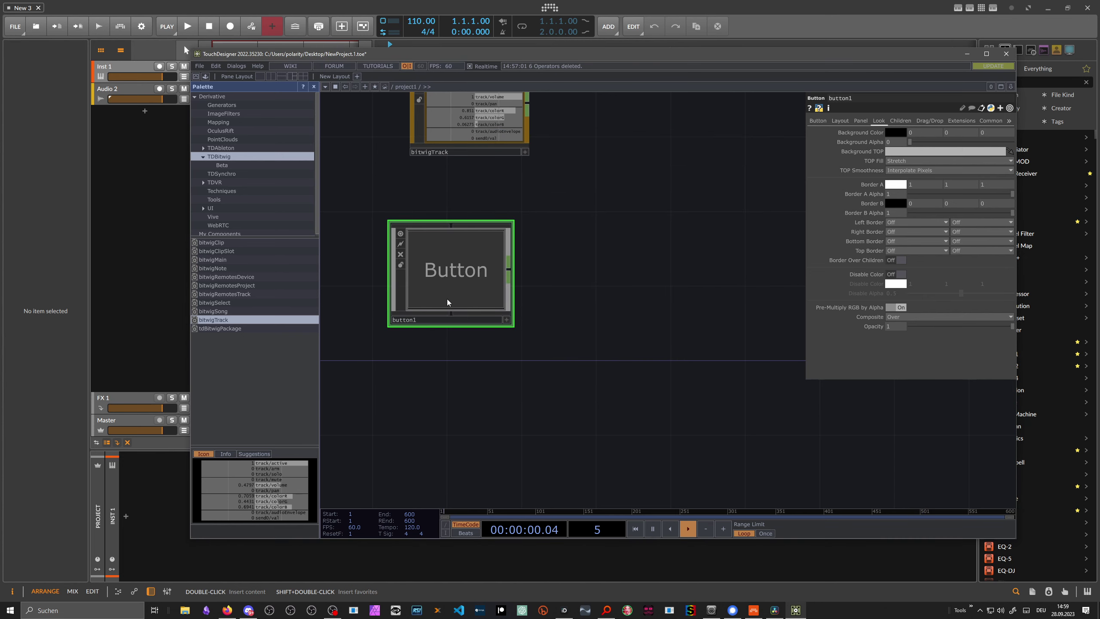
Make the viewer of the button1 component active for interaction
left_click(507, 321)
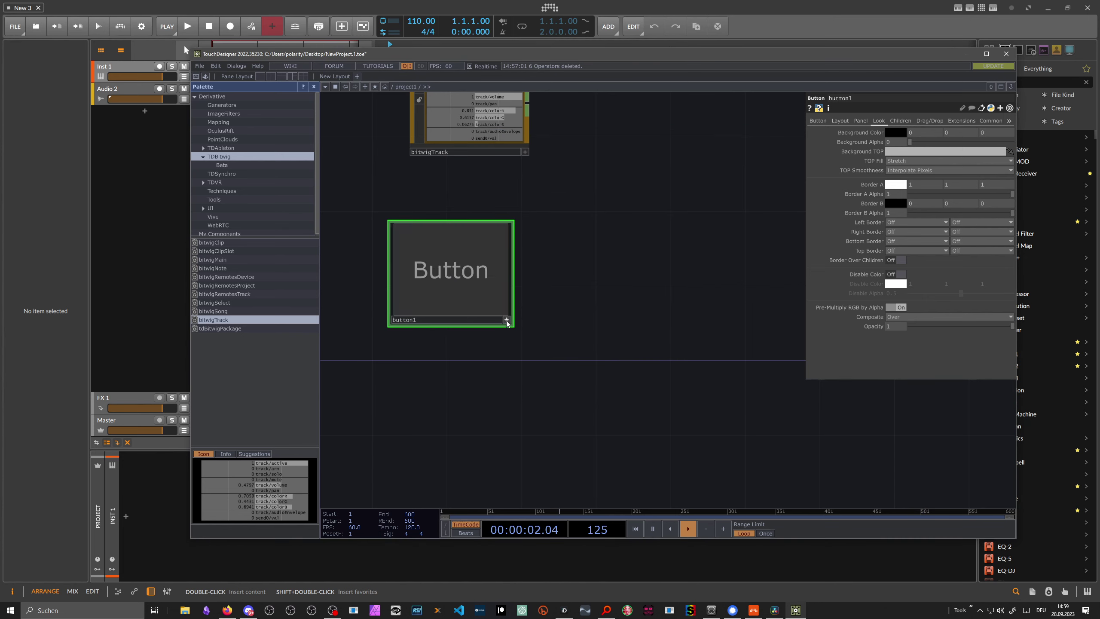
Test the toggle behaviour of button1 by switching it on and off several times in its viewer
left_click(450, 296)
left_click(449, 296)
left_click(443, 274)
left_click(444, 273)
left_click(429, 287)
left_click(430, 280)
left_click(438, 291)
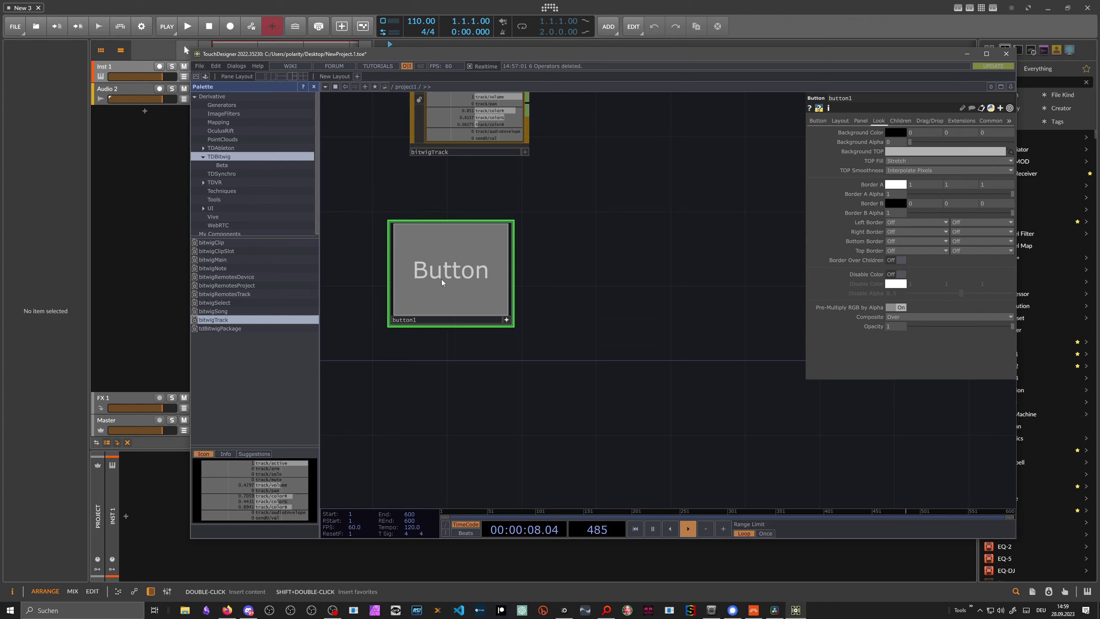
left_click(442, 305)
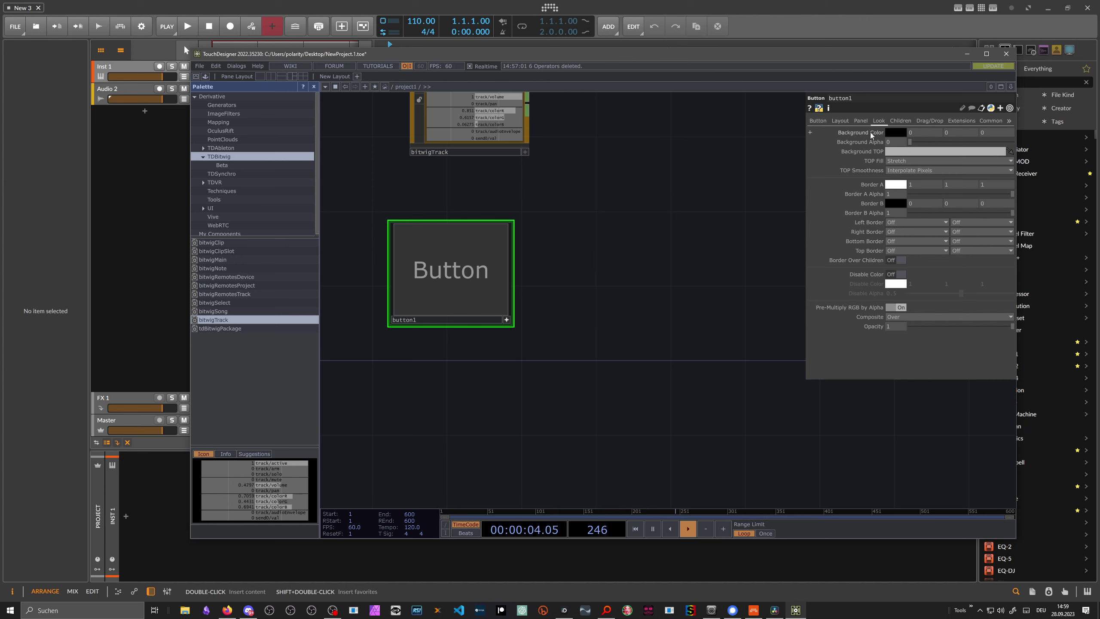
Set the button type of button1 to Momentary, try it out, and set its label to Prev
left_click(818, 121)
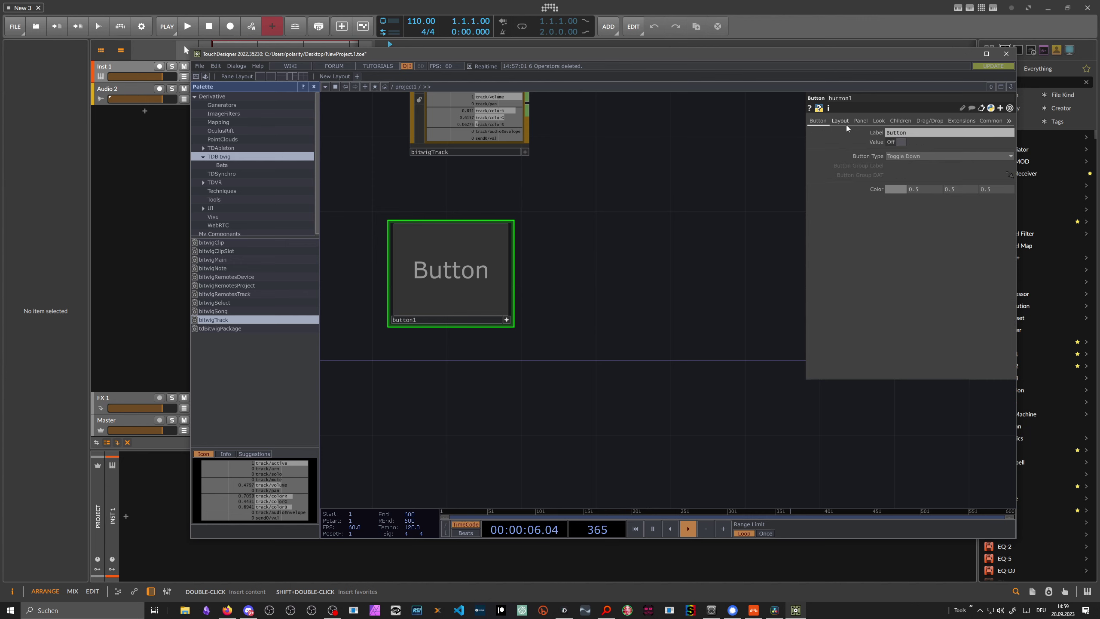
left_click(888, 156)
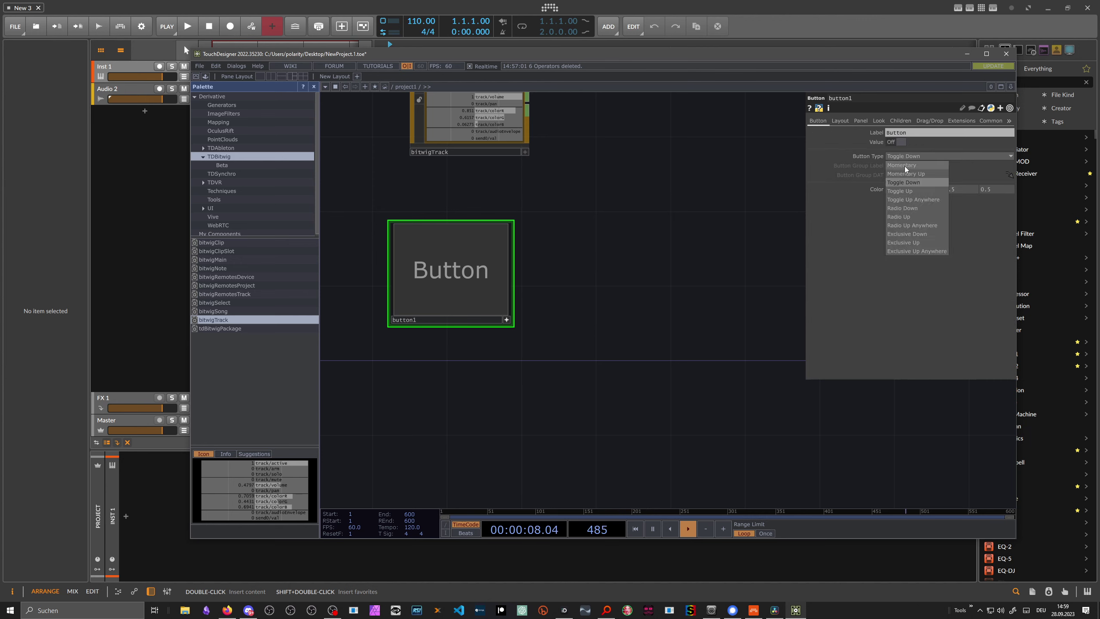
left_click(908, 166)
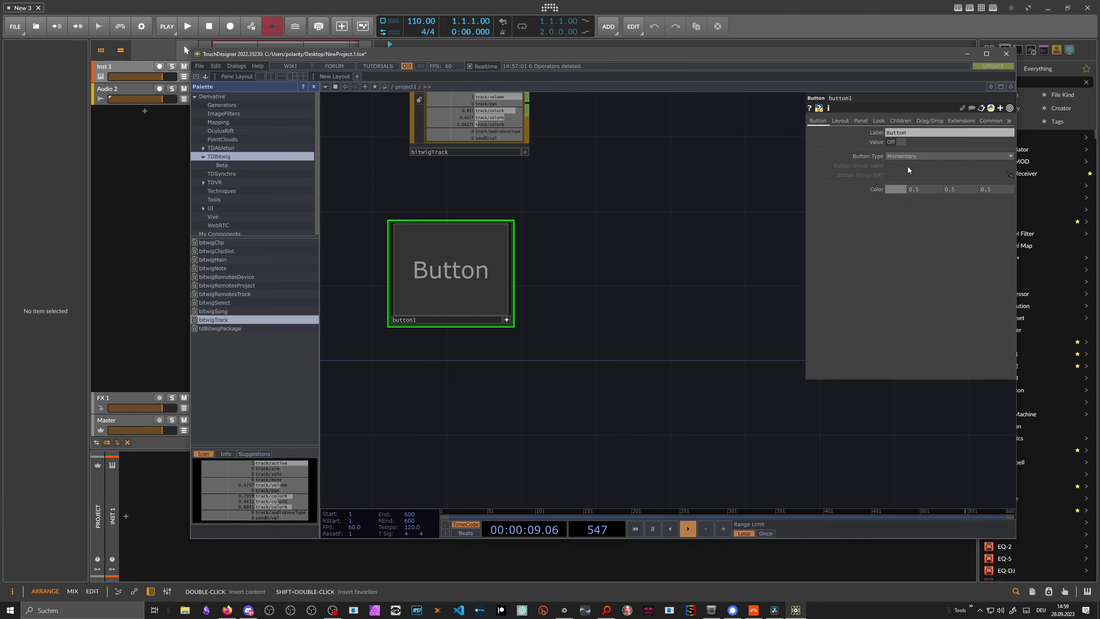
left_click(479, 274)
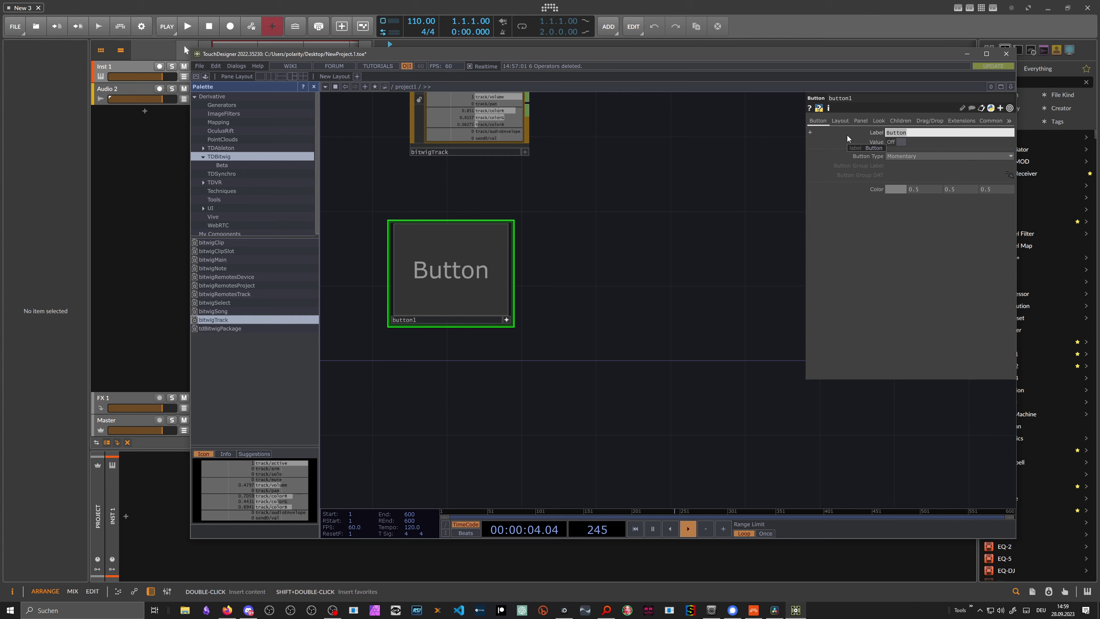
type("Prev")
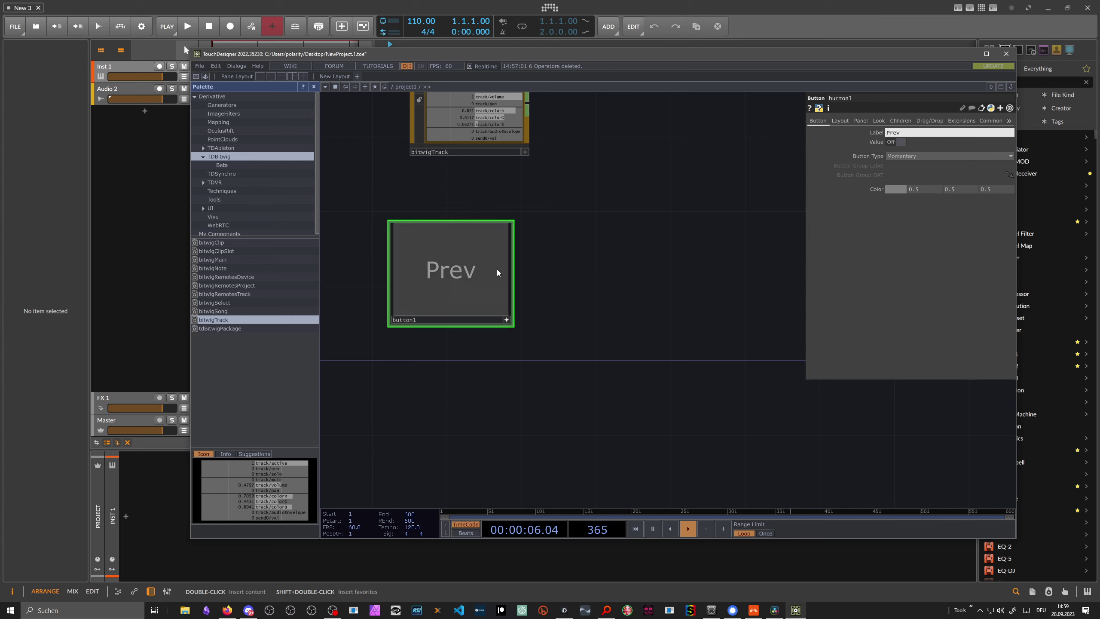
left_click(460, 321)
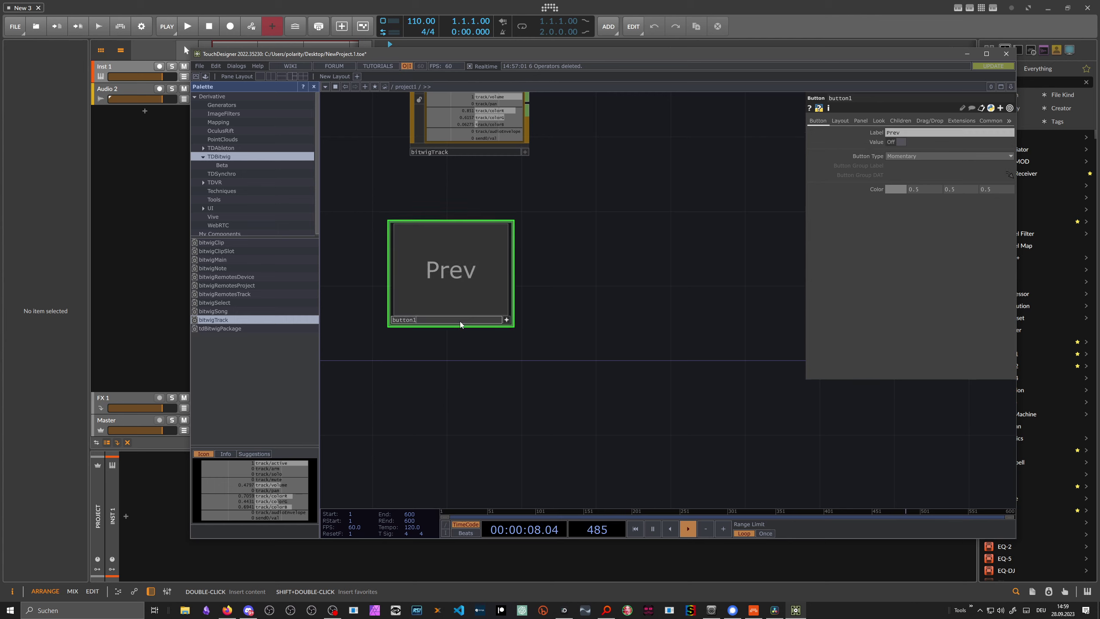
type("button1")
key("BackSpace")
key("Return")
Duplicate the Prev button directly below the original and set the copy's label to Next
key("ctrl+c")
key("ctrl+v")
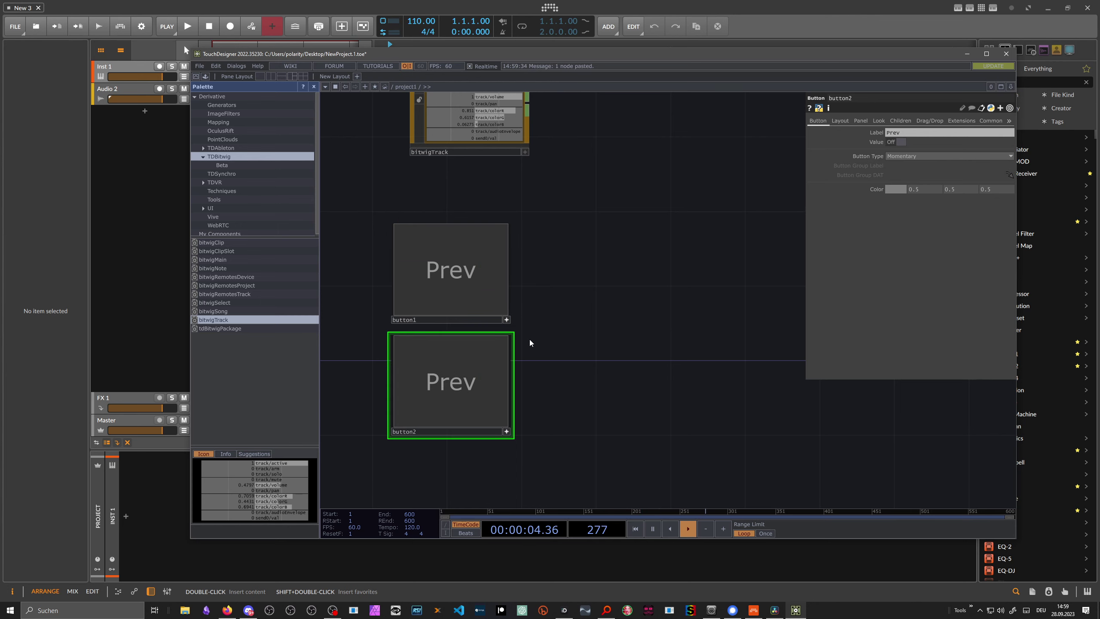
left_click(892, 135)
type("Next")
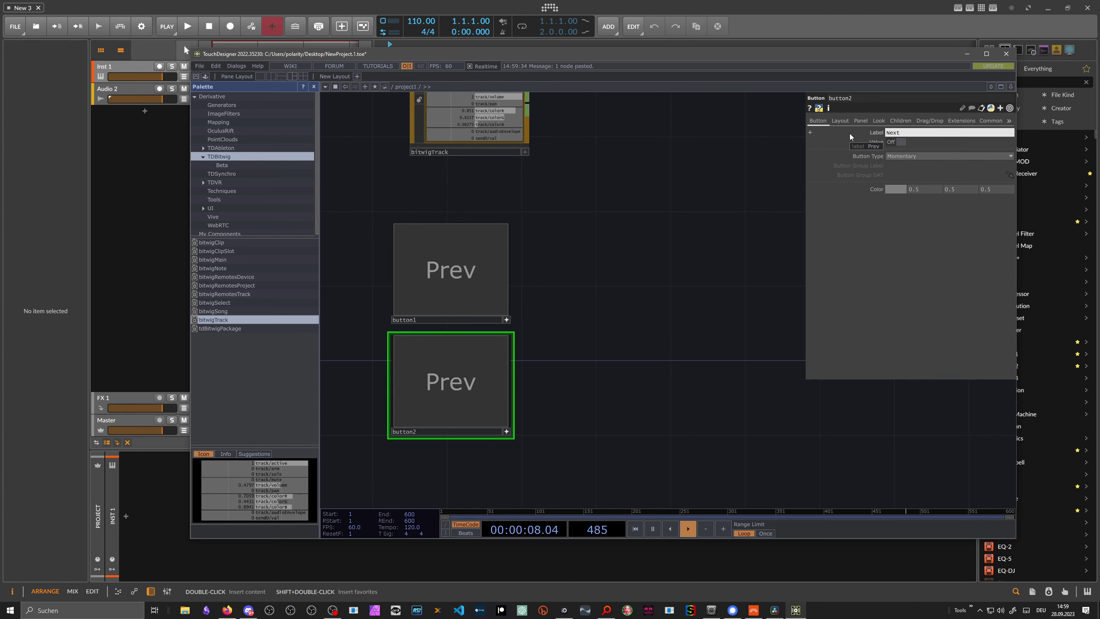
key("Return")
Examine how the buttons appear in the project1 container's viewer one network level up, and return inside project1
mouse_move(554, 220)
left_mouse_down()
mouse_move(592, 270)
mouse_move(599, 244)
mouse_move(550, 212)
left_mouse_up()
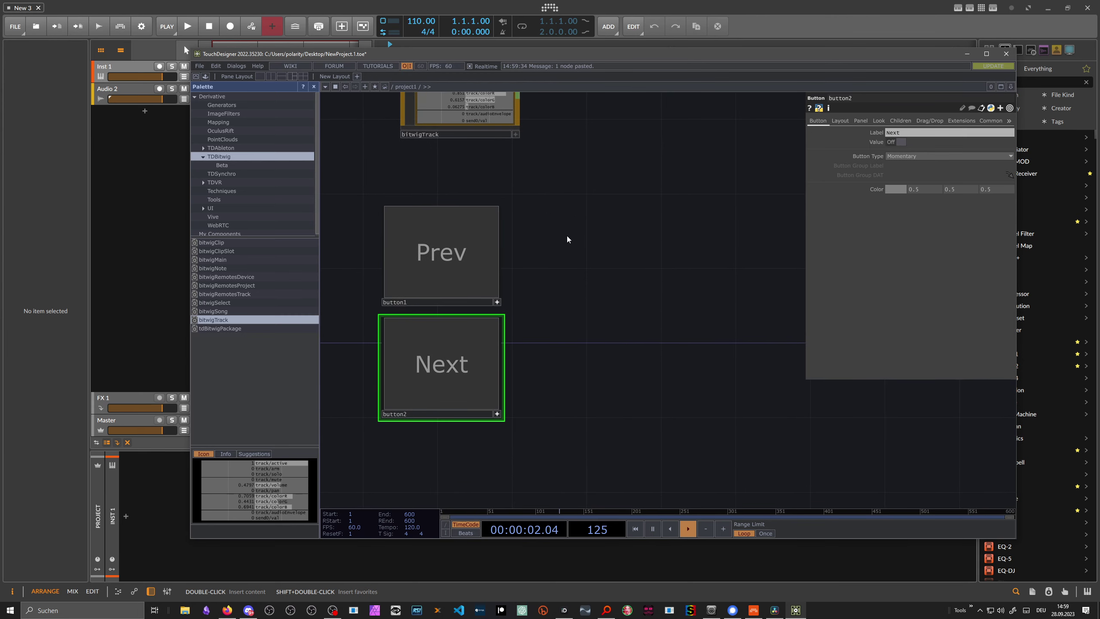
scroll(541, 238, "up", 5)
middle_click_drag(549, 244, 551, 251)
scroll(576, 260, "down", 2)
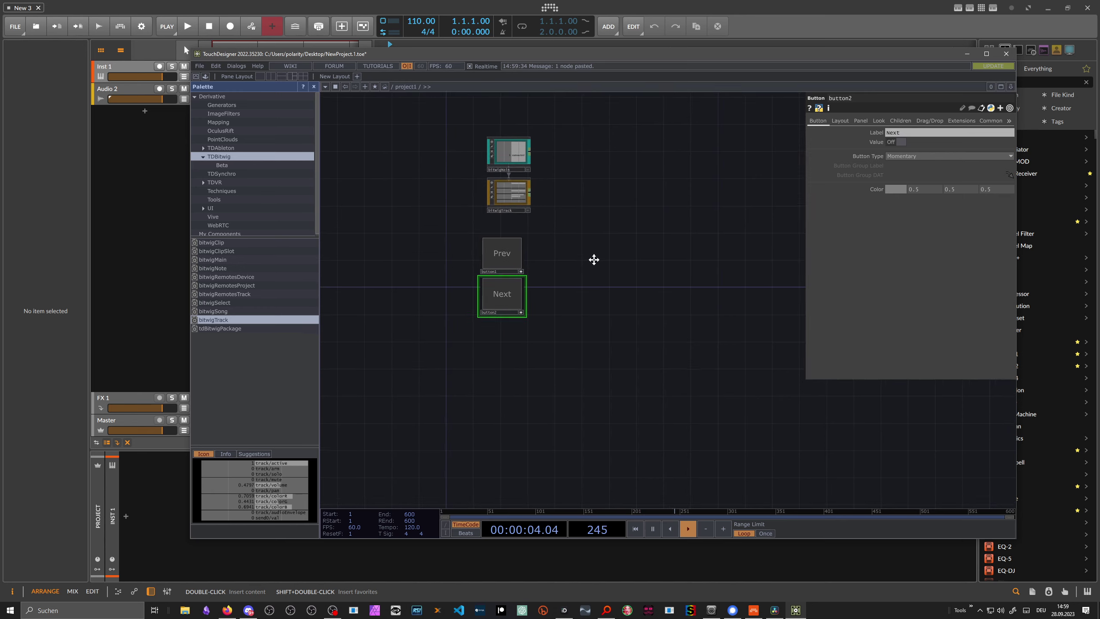
scroll(583, 265, "down", 5)
scroll(491, 312, "up", 4)
left_click_drag(398, 238, 326, 264)
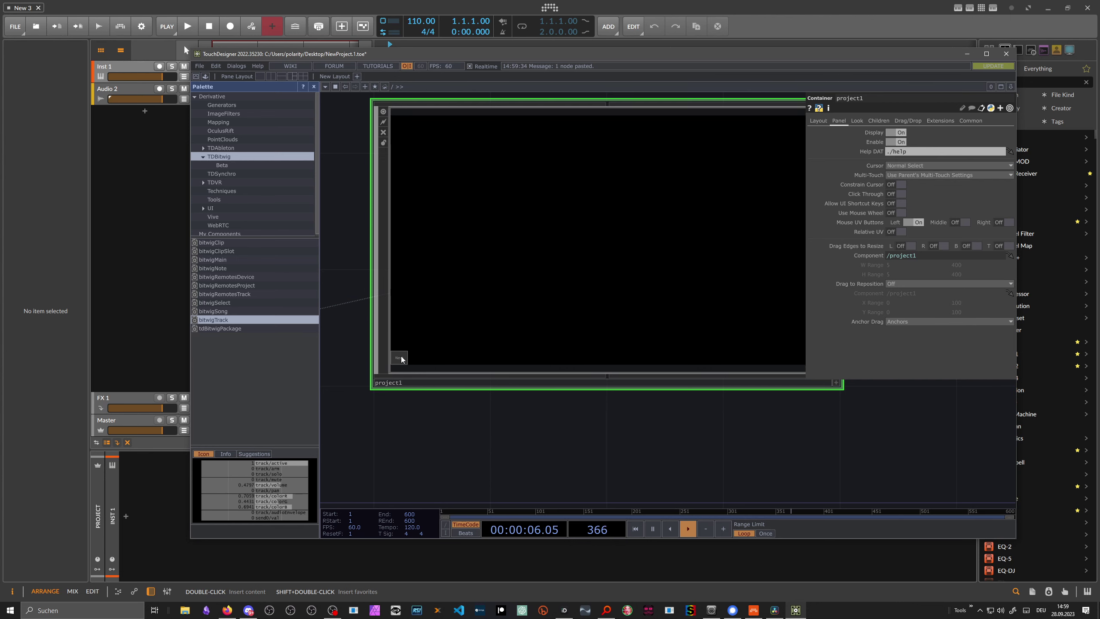
scroll(530, 309, "up", 3)
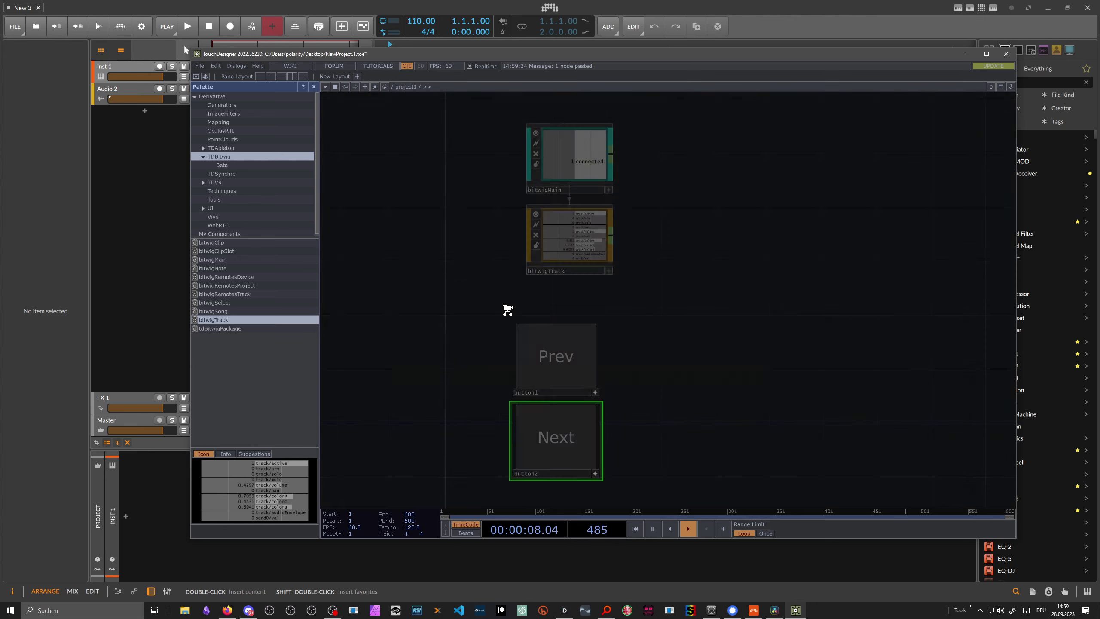
Create a Container COMP in the network beside the Prev button
left_click_drag(671, 394, 541, 297)
key("Tab")
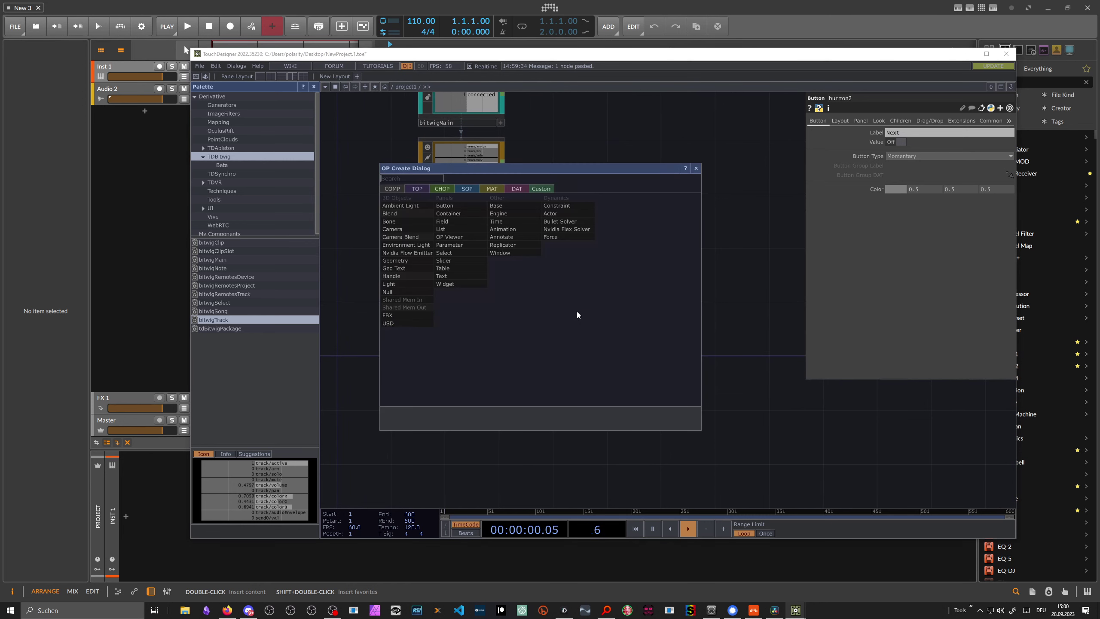
type("contai")
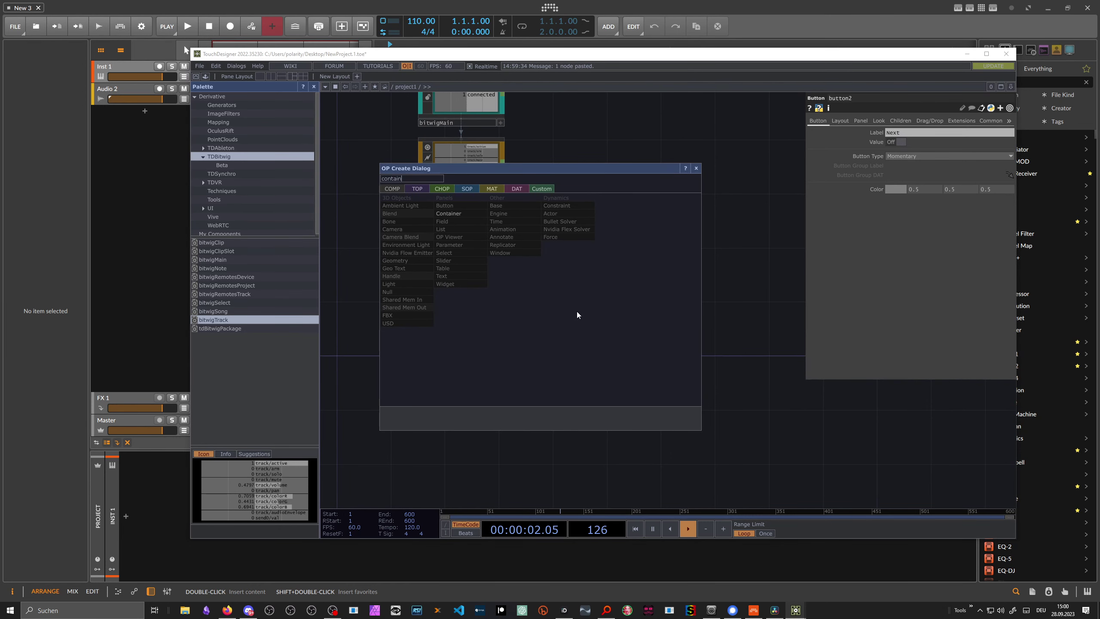
type("n")
left_click(448, 213)
left_click(569, 283)
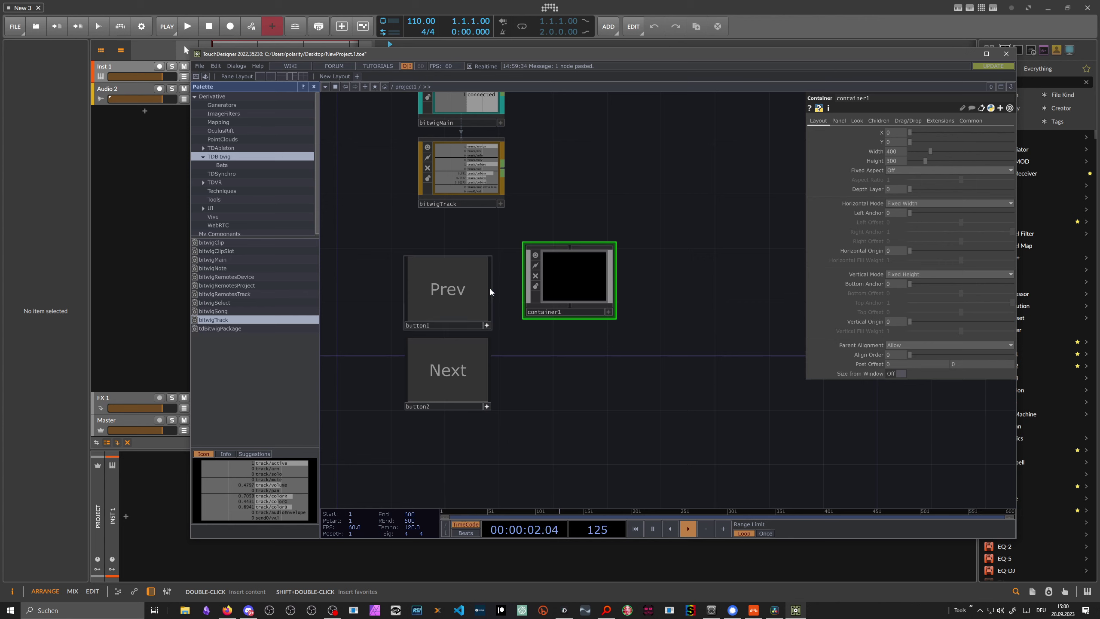
Wire the panel connectors of the Prev and Next buttons to container1 so both become its panel children
left_click_drag(448, 253, 564, 302)
left_click_drag(449, 337, 558, 319)
scroll(559, 325, "up", 5)
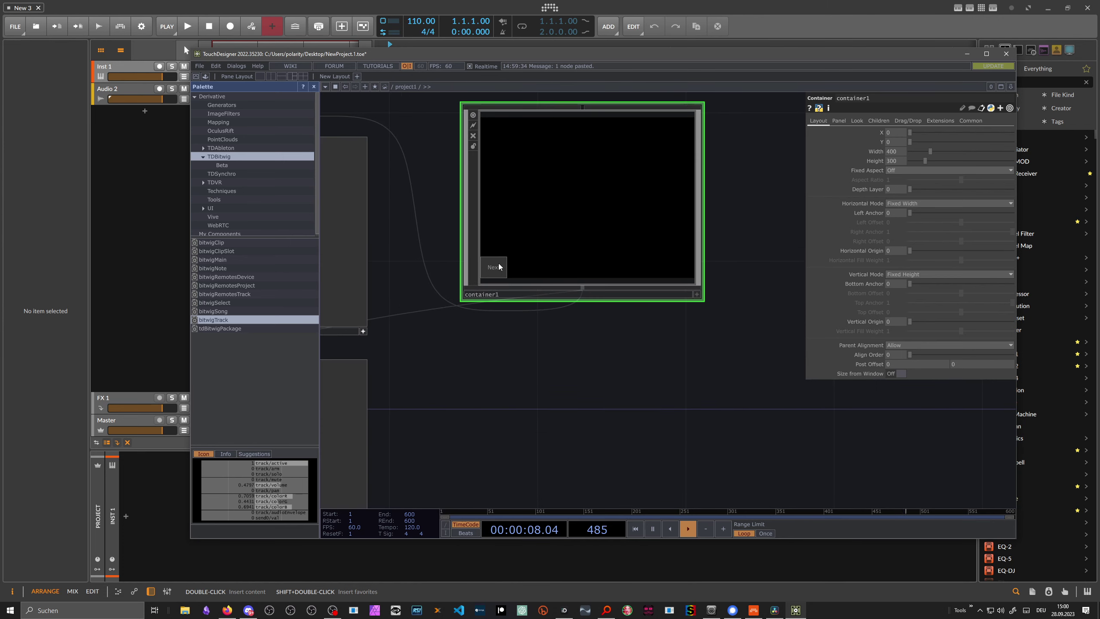
left_click_drag(429, 219, 420, 267)
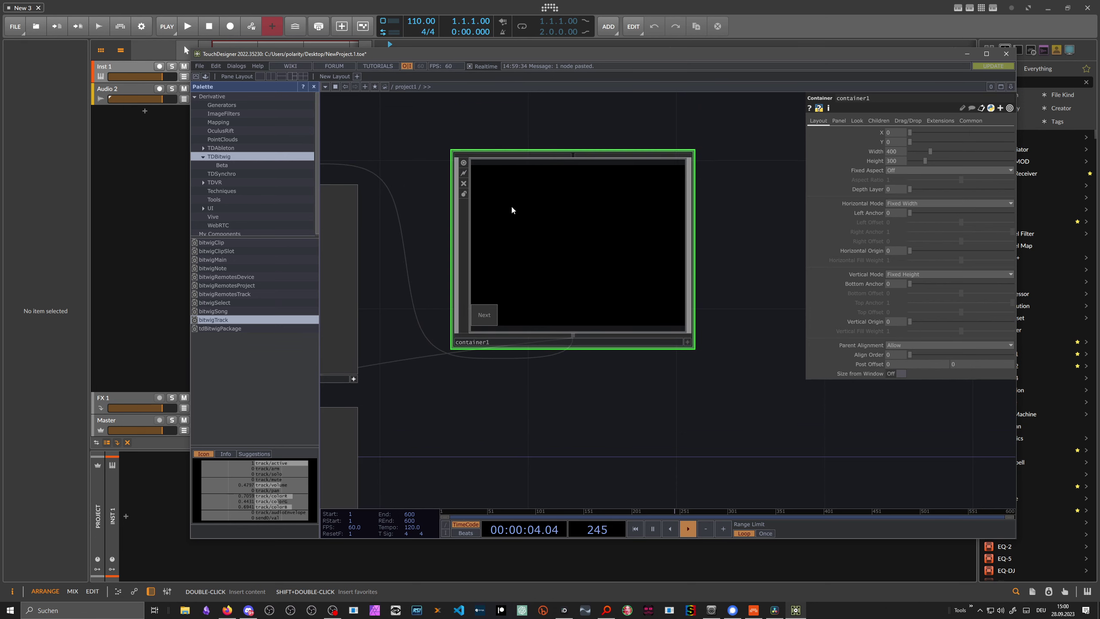
Align the children of container1 Left to Right and add a small spacing between the buttons
left_click(876, 120)
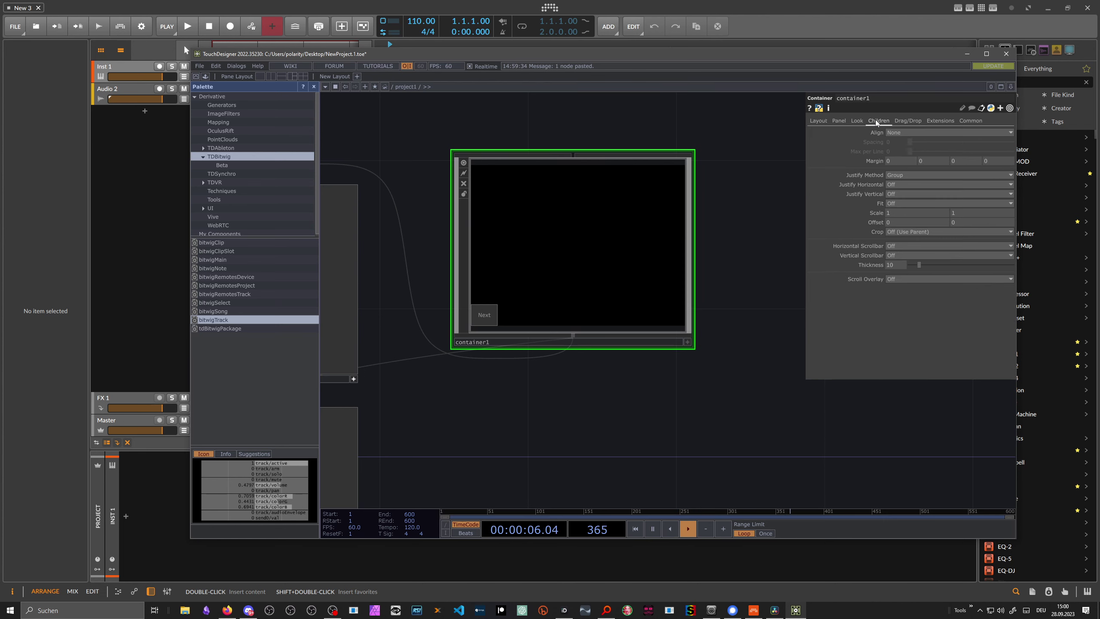
left_click(895, 132)
left_click(910, 148)
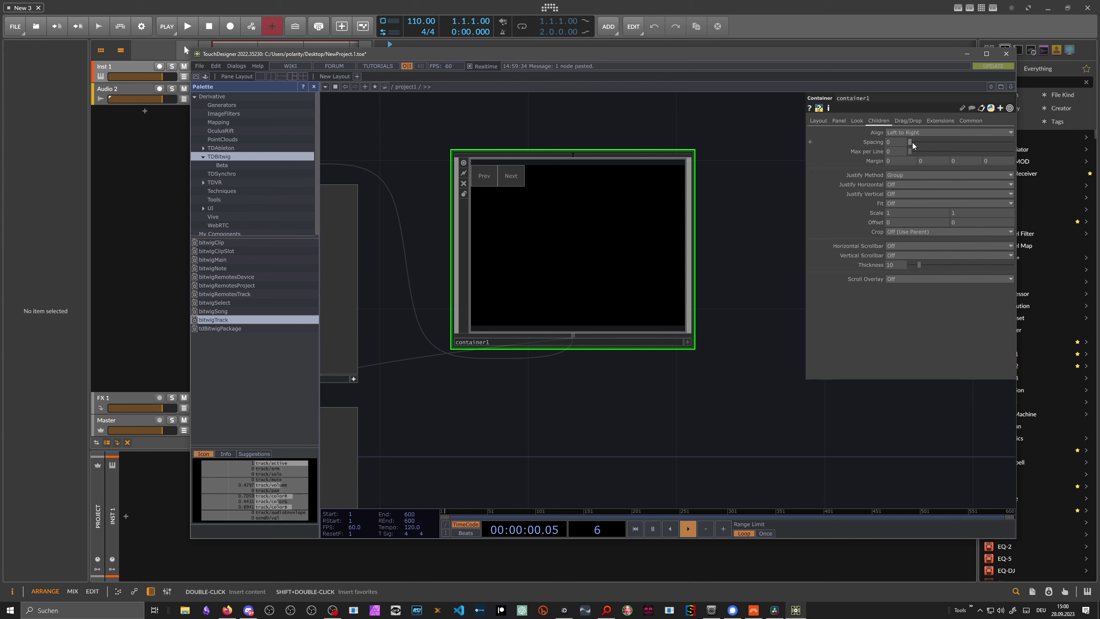
left_click_drag(911, 143, 913, 144)
key("Return")
Set the width of container1 to 110 so it fits the two buttons
left_click(828, 119)
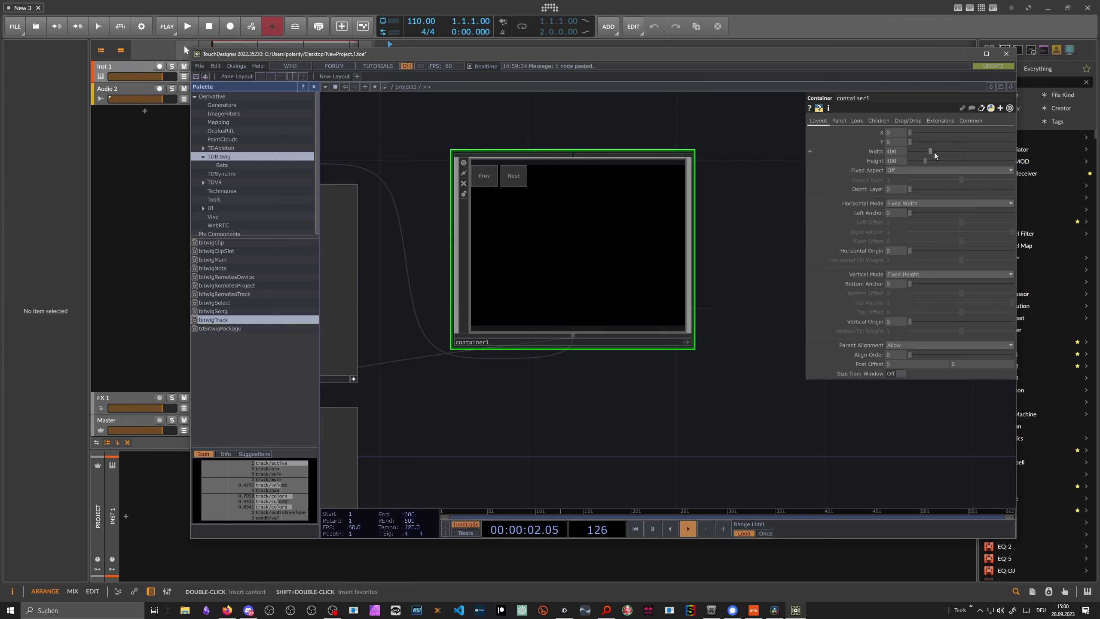
left_click_drag(934, 152, 915, 154)
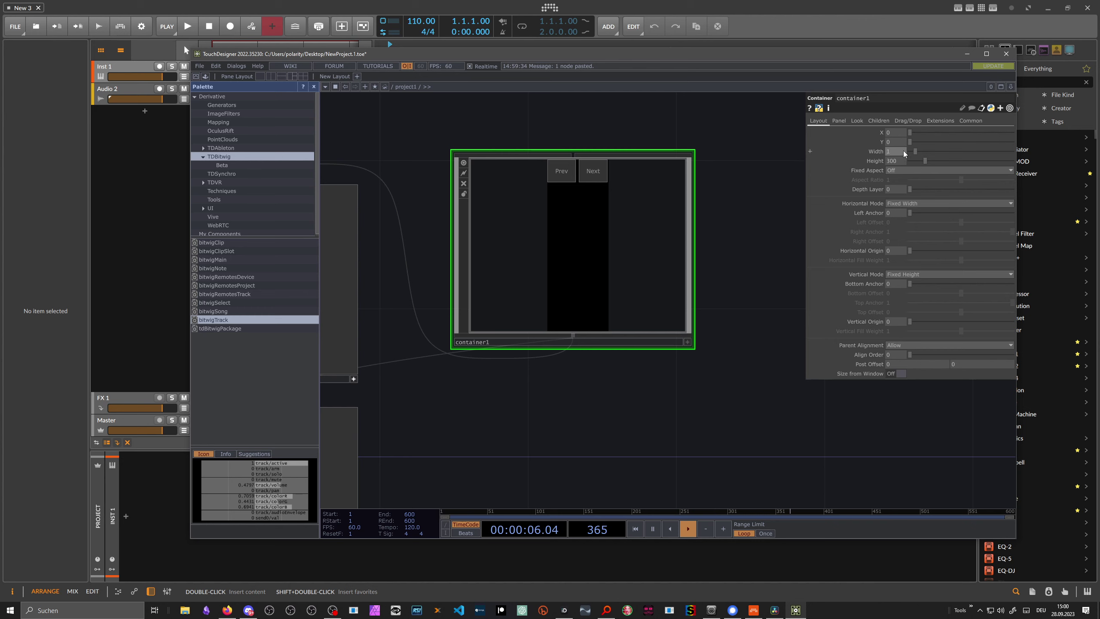
key("Return")
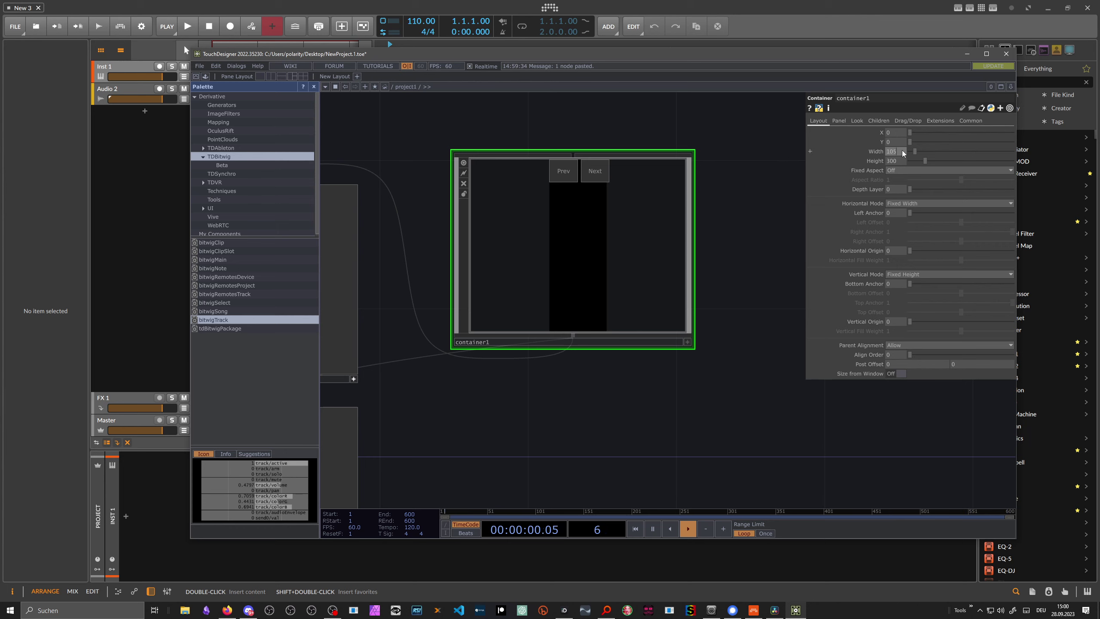
key("Return")
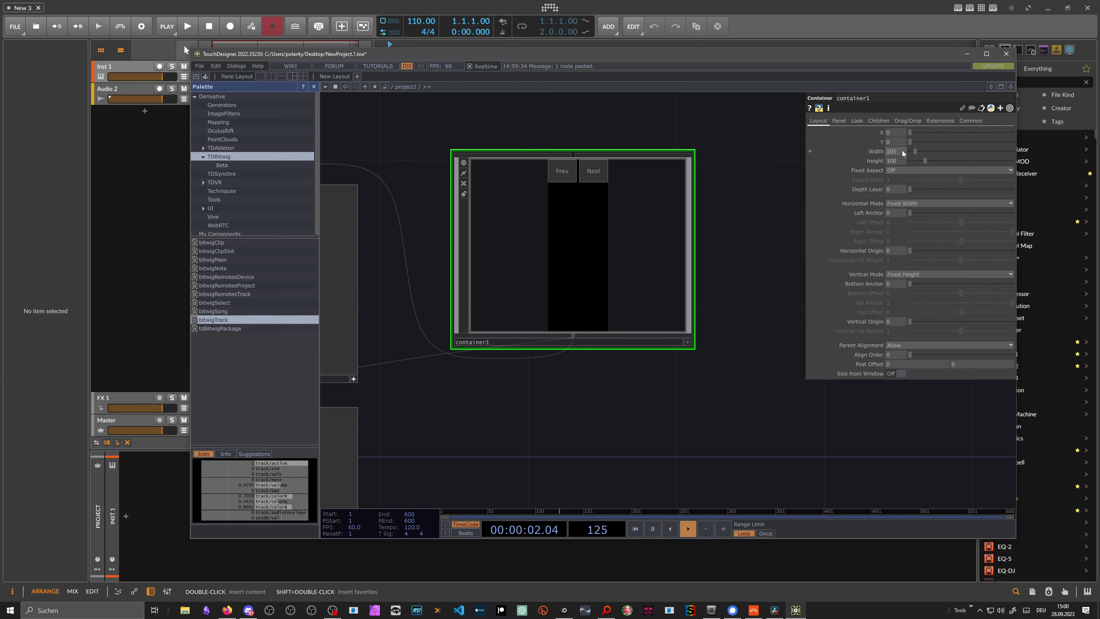
key("Return")
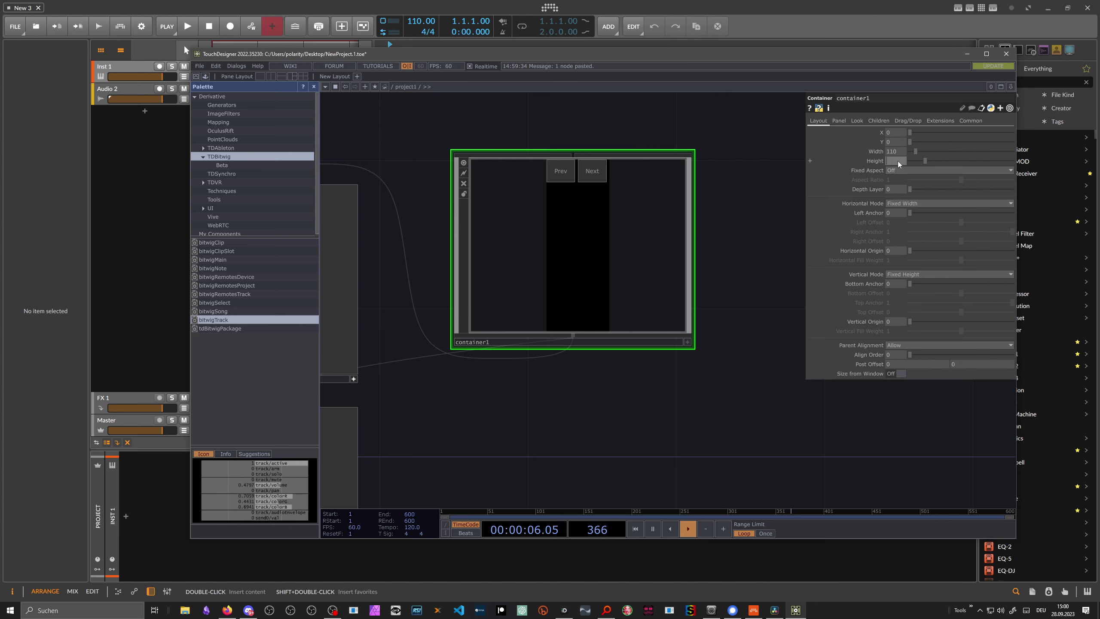
Reduce the height of container1 to 40
left_click(897, 161)
type("150")
key("Return")
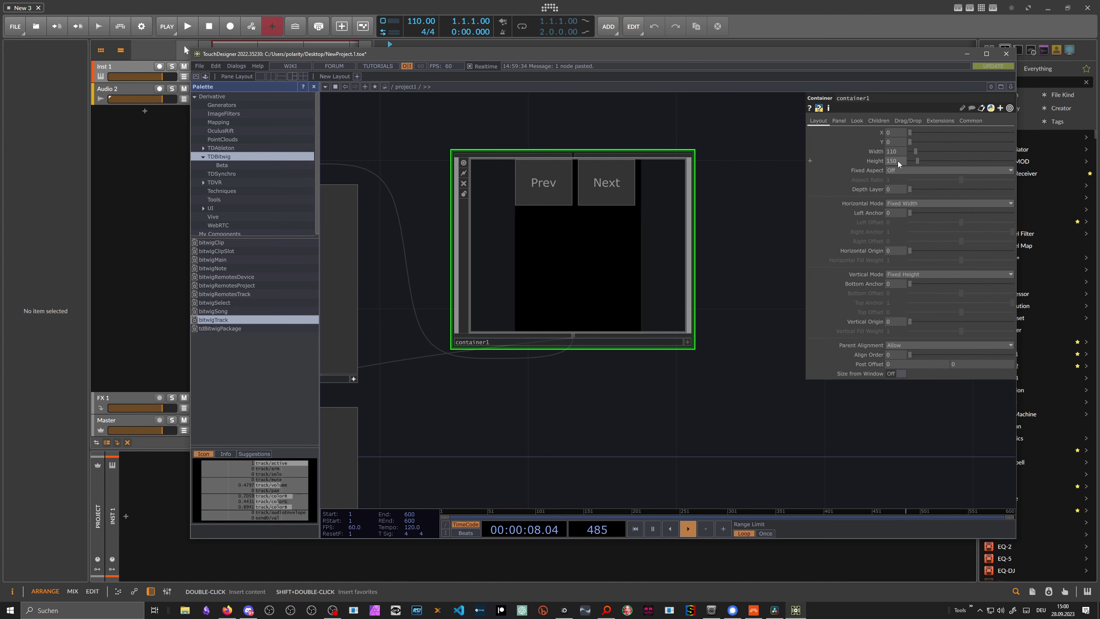
left_click_drag(917, 162, 911, 163)
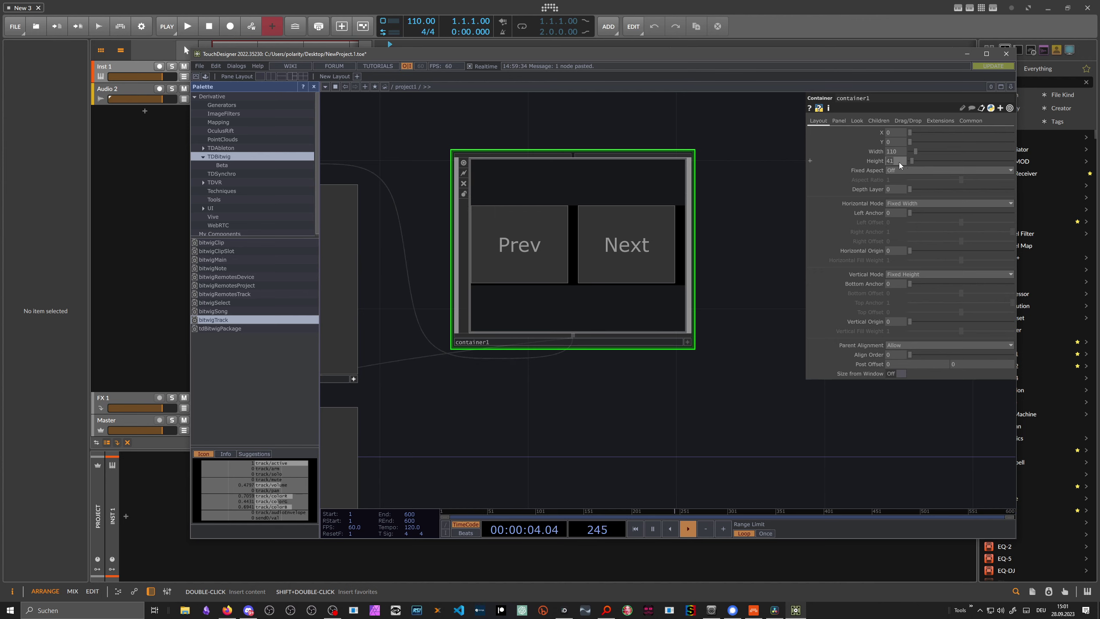
type("0")
key("Return")
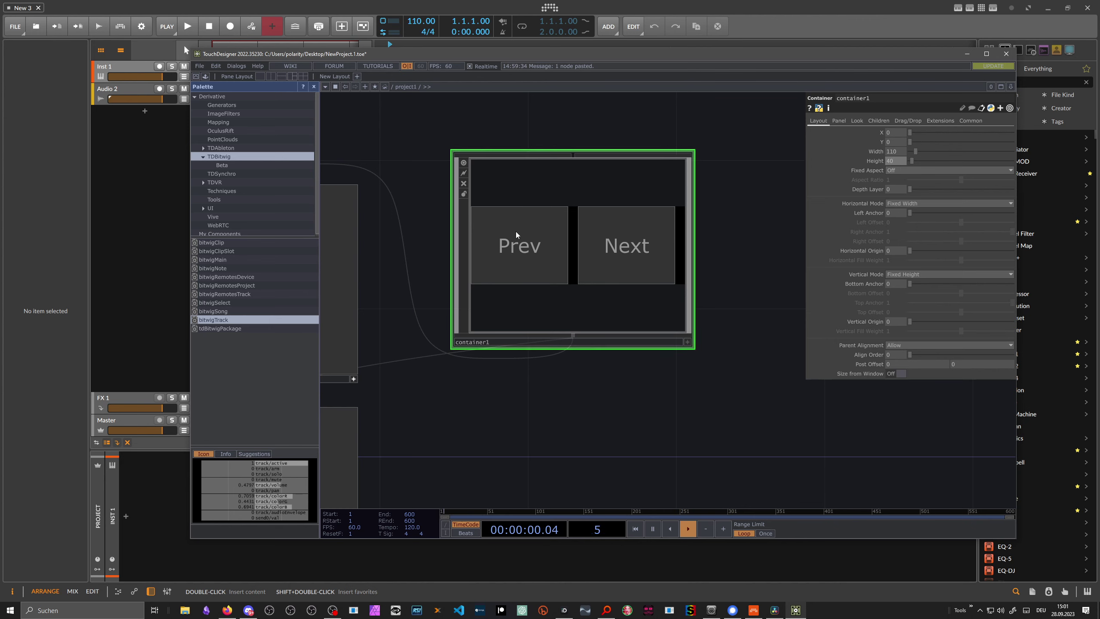
Create a Slider COMP in the network directly below the Next button
scroll(549, 219, "down", 5)
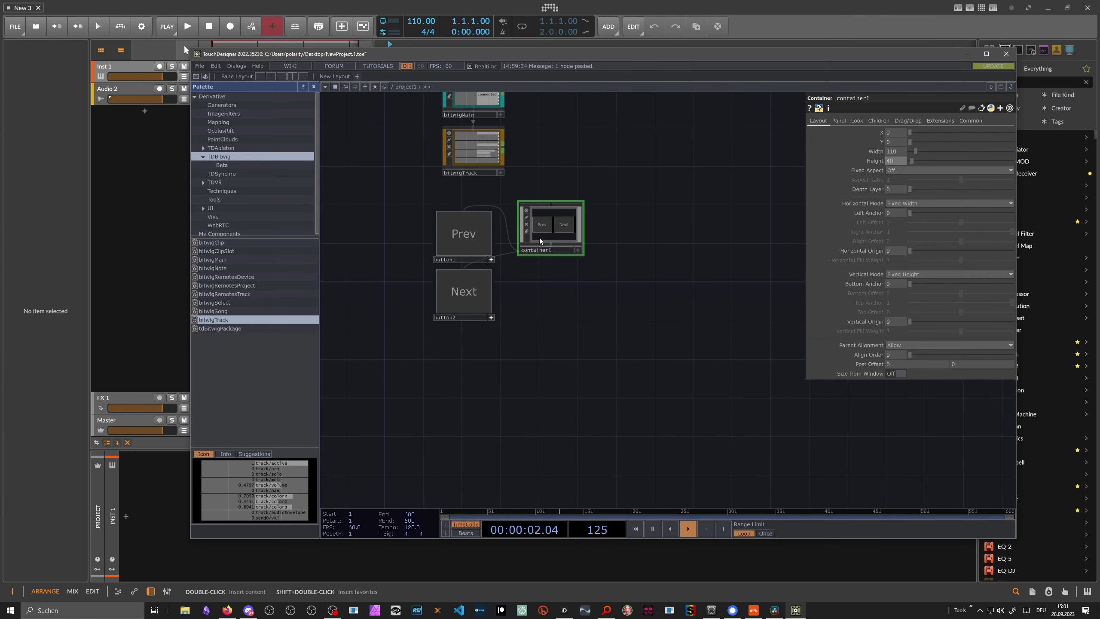
scroll(538, 238, "up", 4)
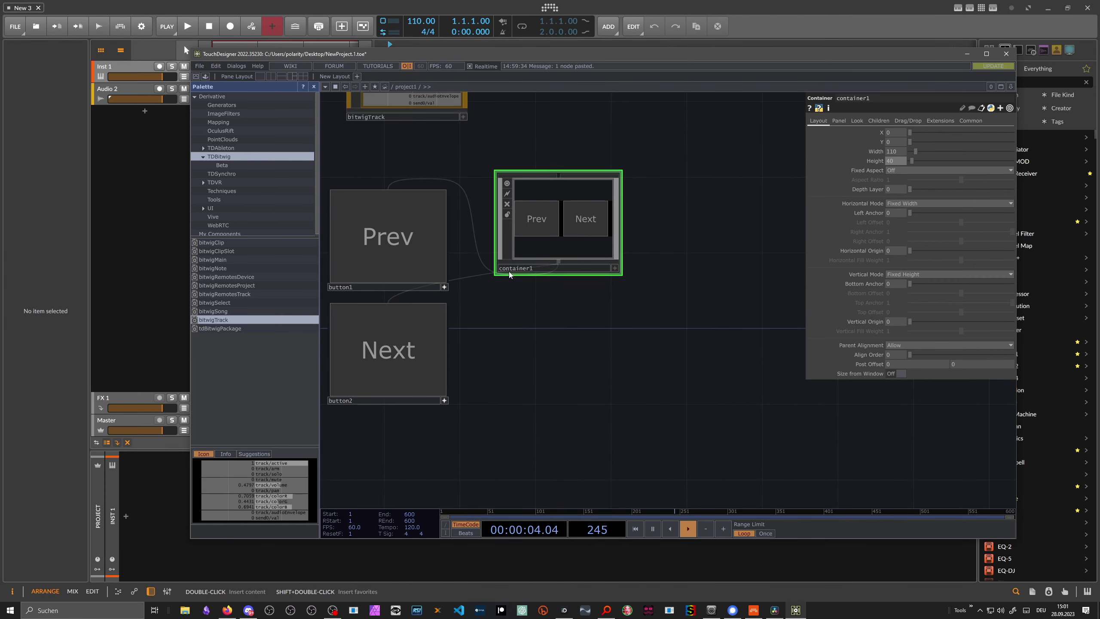
scroll(559, 296, "down", 5)
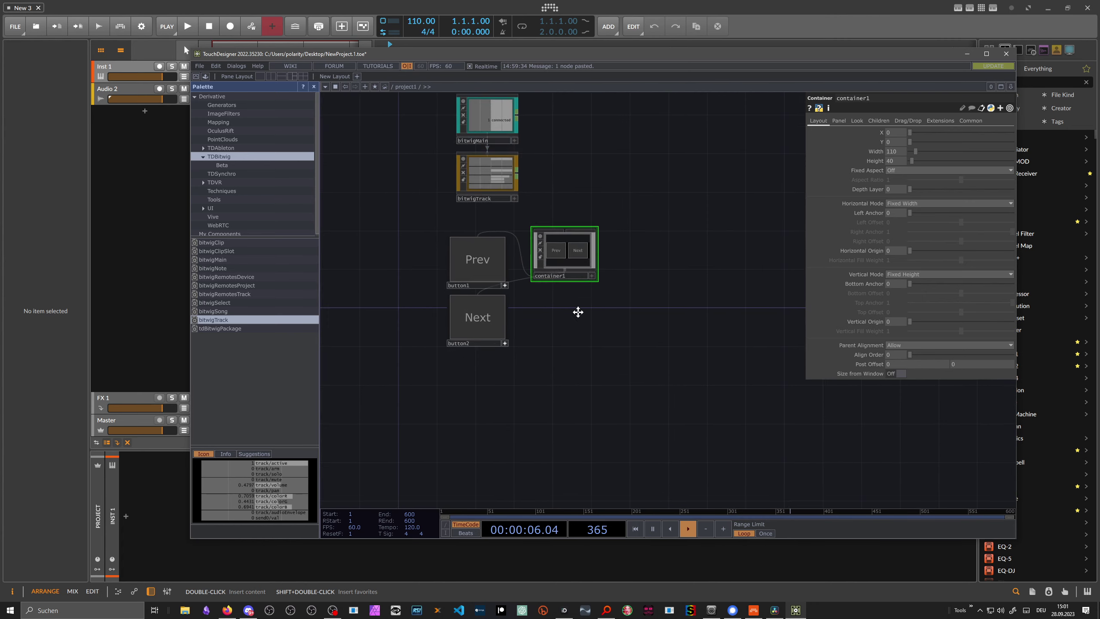
key("Tab")
type("slider")
left_click(420, 280)
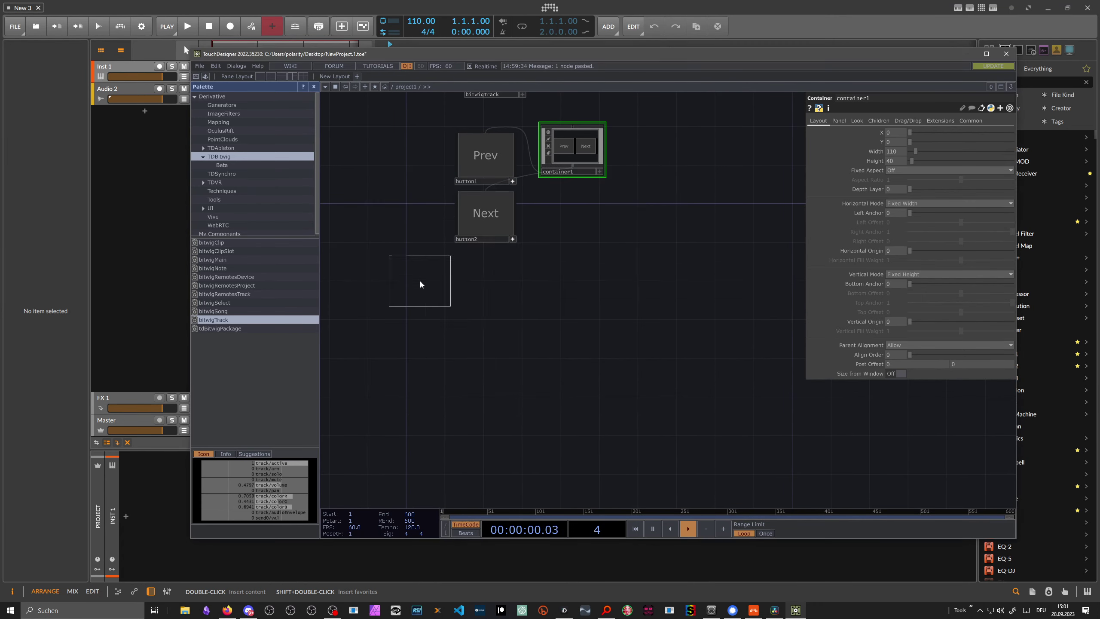
left_click(481, 289)
Label slider1 as "Volume"
scroll(475, 313, "up", 3)
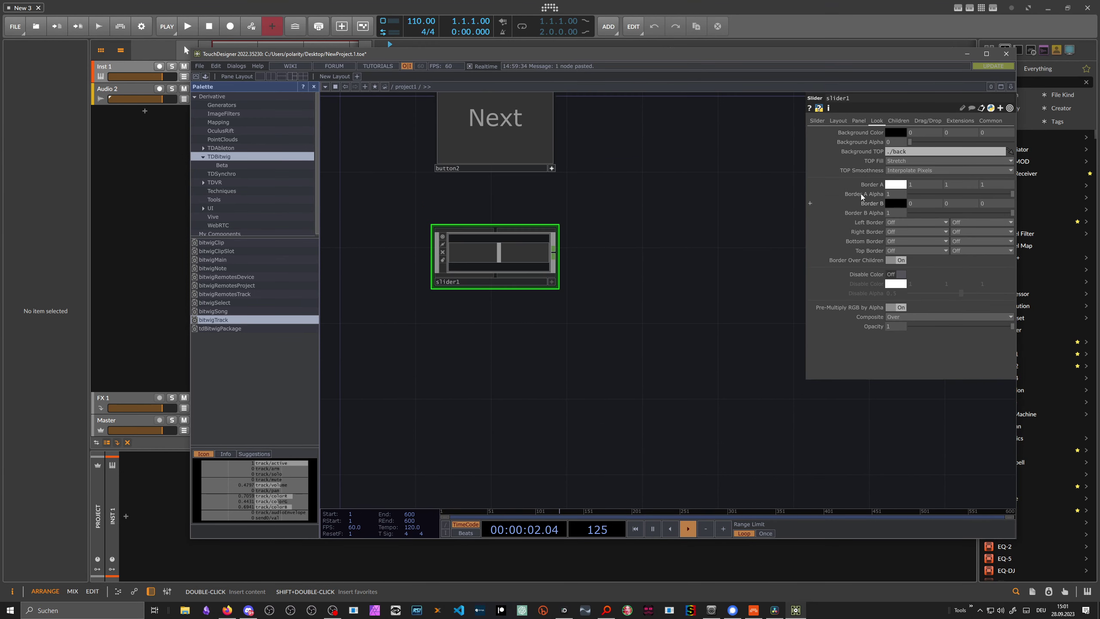
left_click(818, 120)
left_click(908, 134)
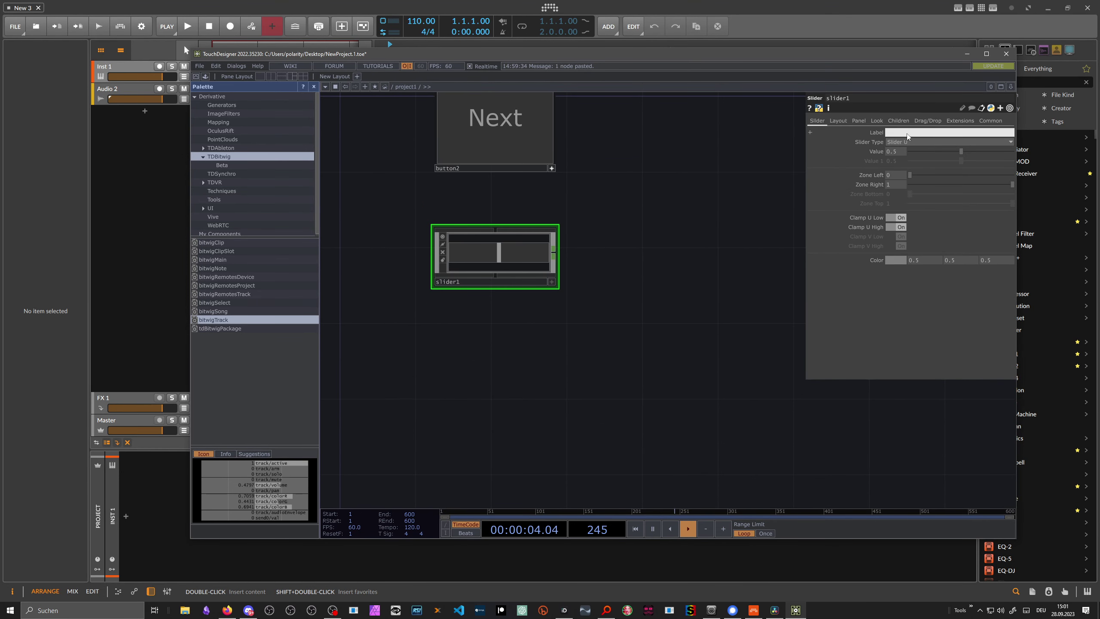
type("vol")
key("Return")
Duplicate the Volume slider below itself and label the copy "Pan"
key("ctrl+c")
key("ctrl+v")
left_click_drag(928, 133, 820, 126)
type("Pan")
key("Return")
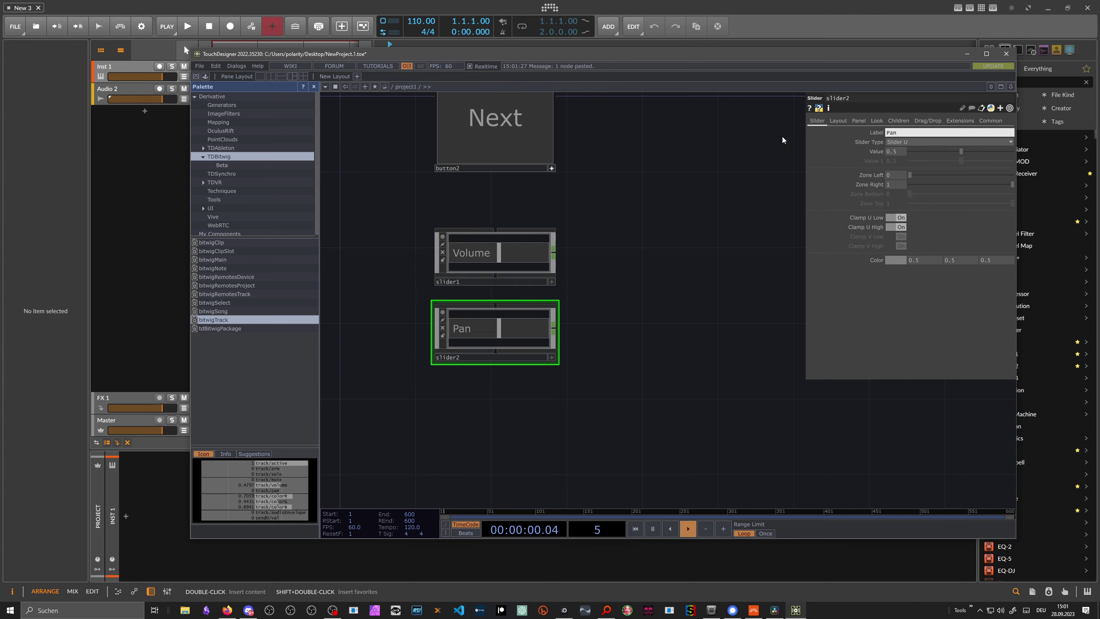
Create a Container COMP in the network beside the Volume and Pan sliders
left_click_drag(604, 183, 559, 247)
key("Tab")
type("con")
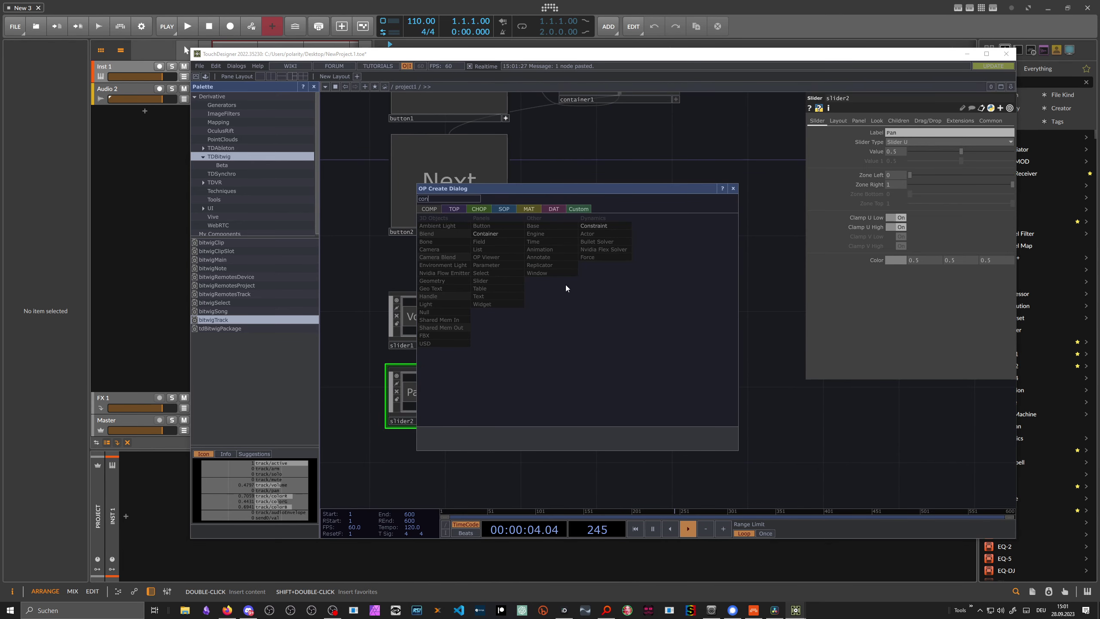
left_click(507, 234)
left_click(639, 339)
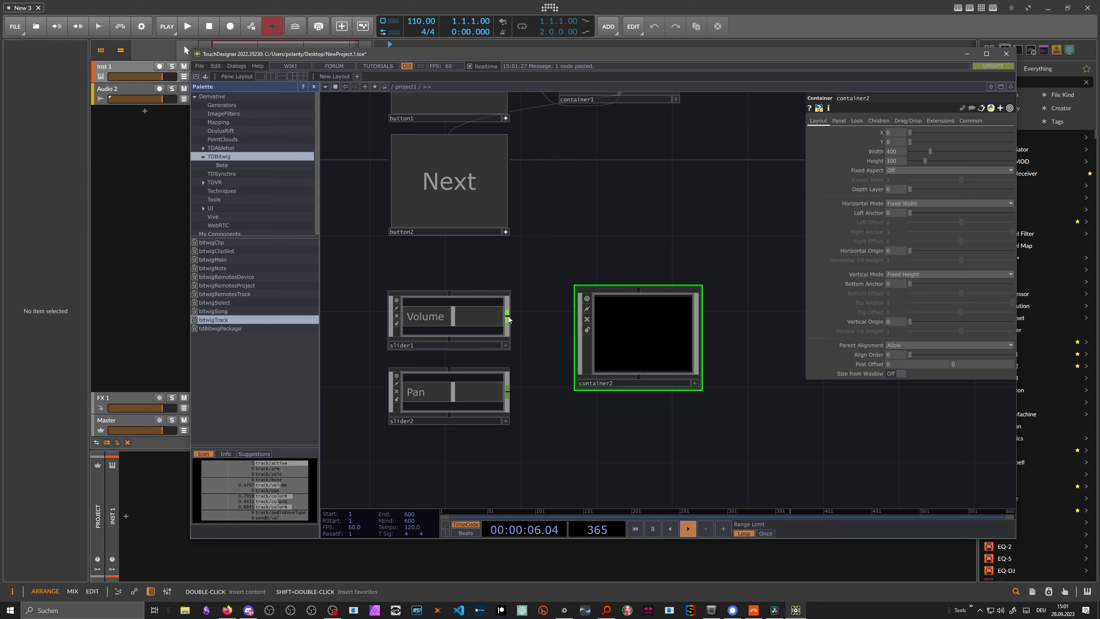
Parent the Volume and Pan sliders to container2 by wiring each one to it
left_click_drag(508, 313, 573, 338)
left_click_drag(449, 291, 655, 380)
left_click_drag(448, 364, 626, 376)
scroll(606, 383, "up", 5)
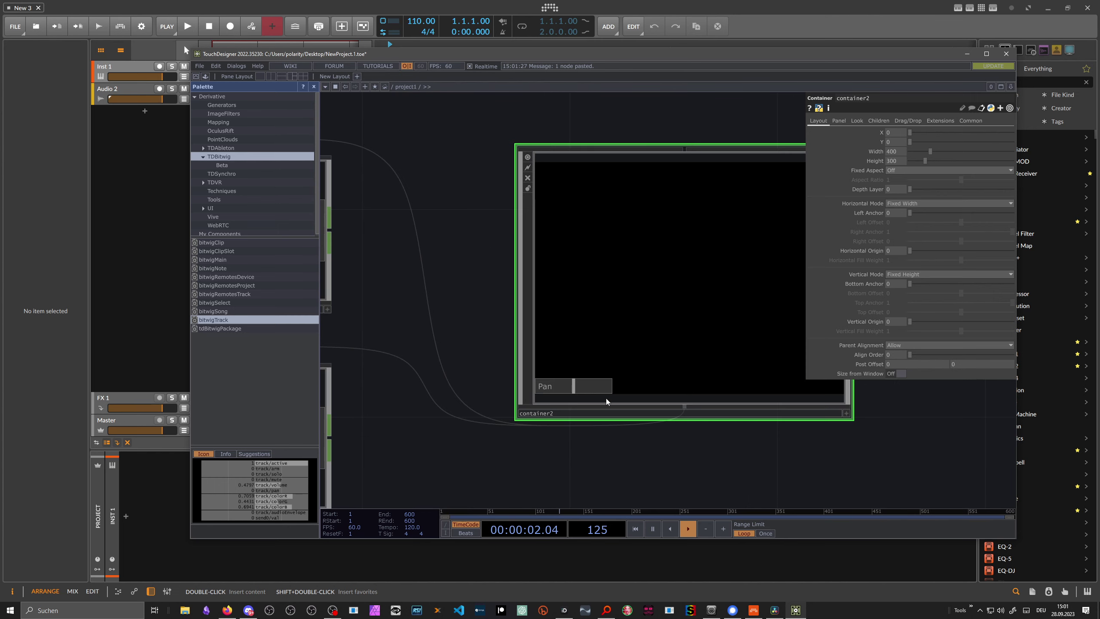
Align the children of container2 Top to Bottom with a spacing of 5
left_click(879, 121)
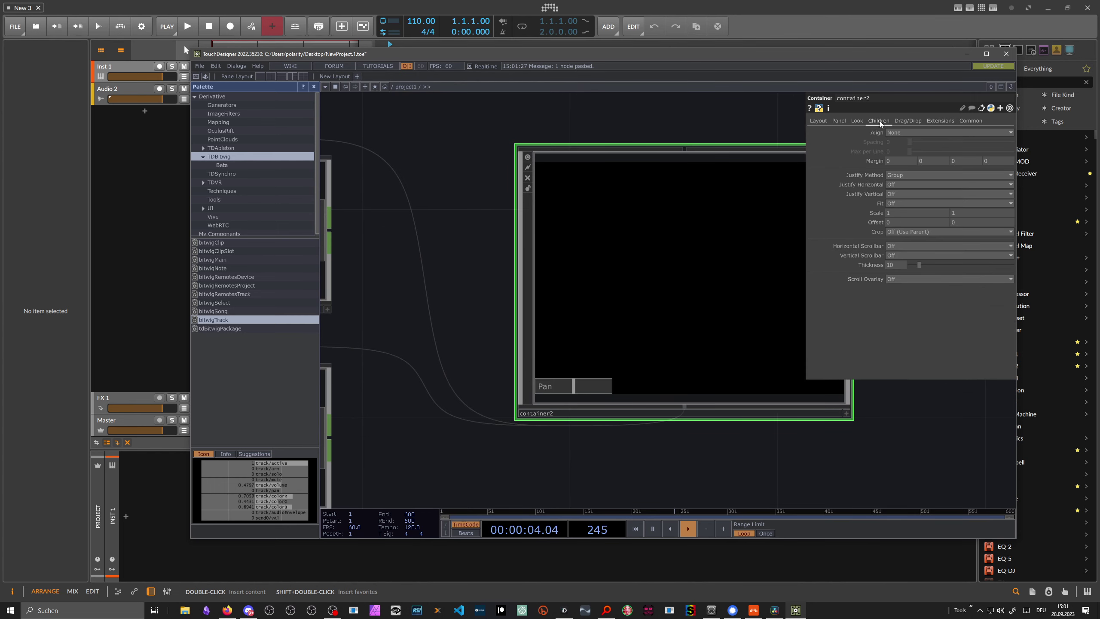
left_click(897, 133)
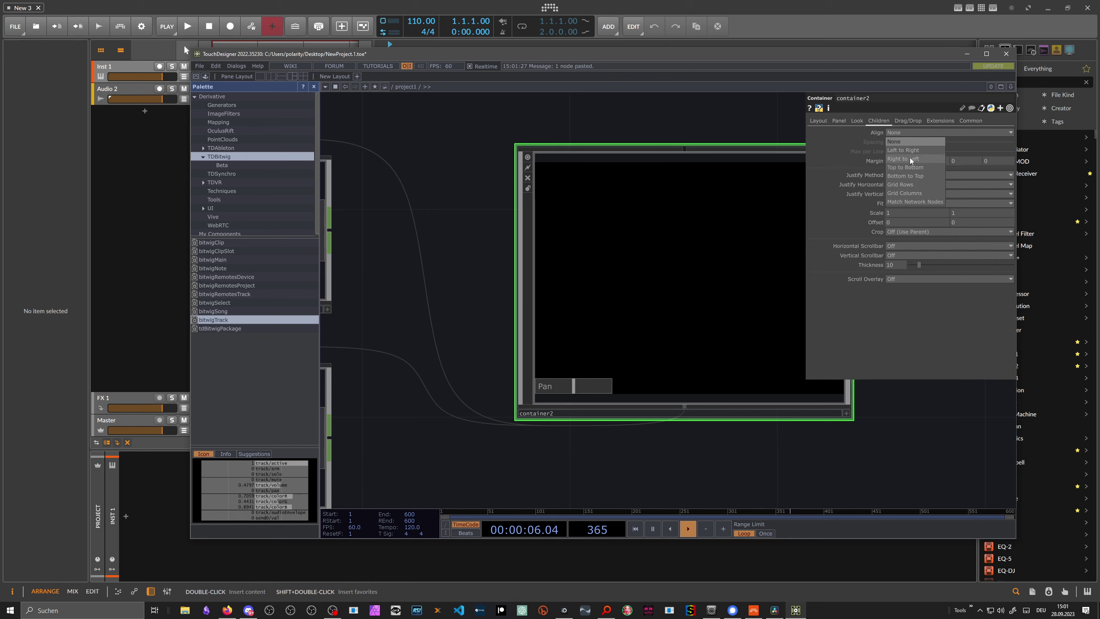
left_click(906, 167)
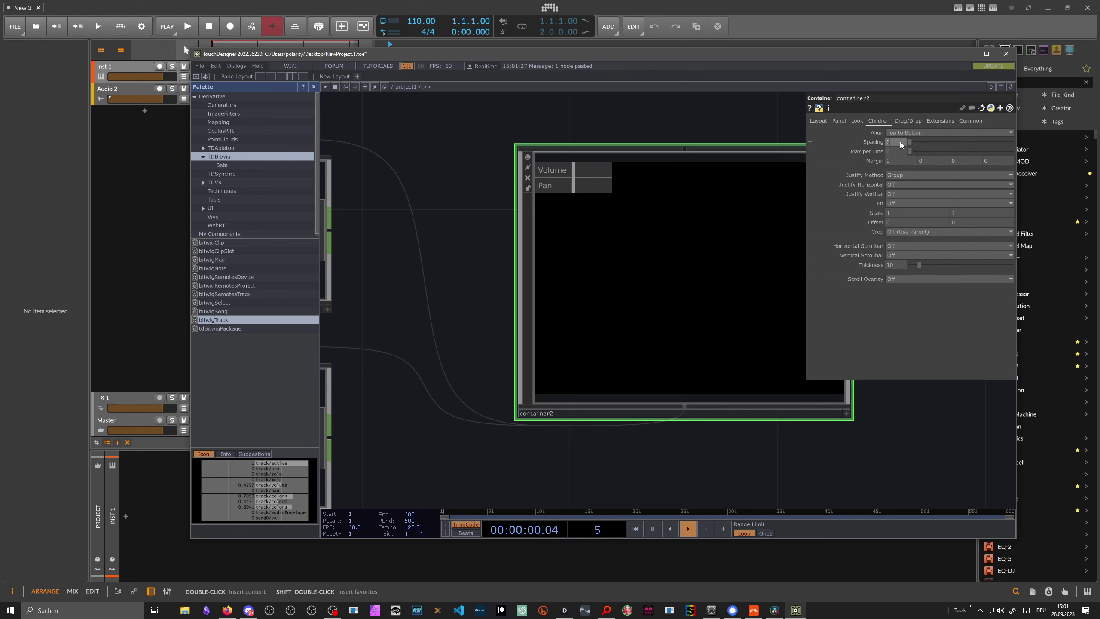
key("Return")
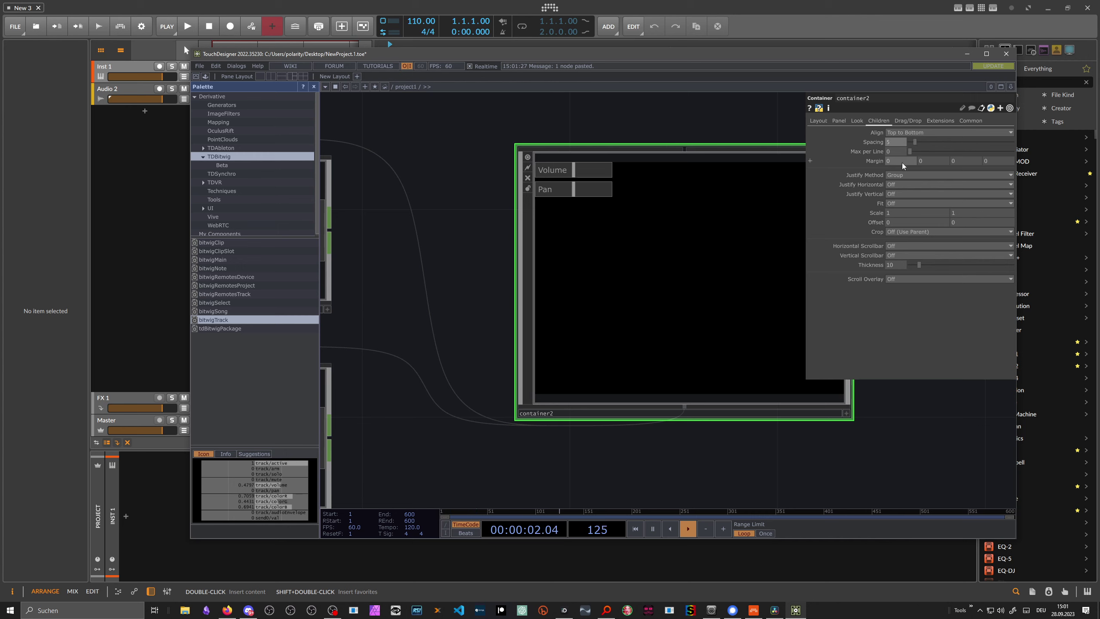
Shrink container2 to a width of 105 and a height of 50 to fit the two sliders
left_click(819, 121)
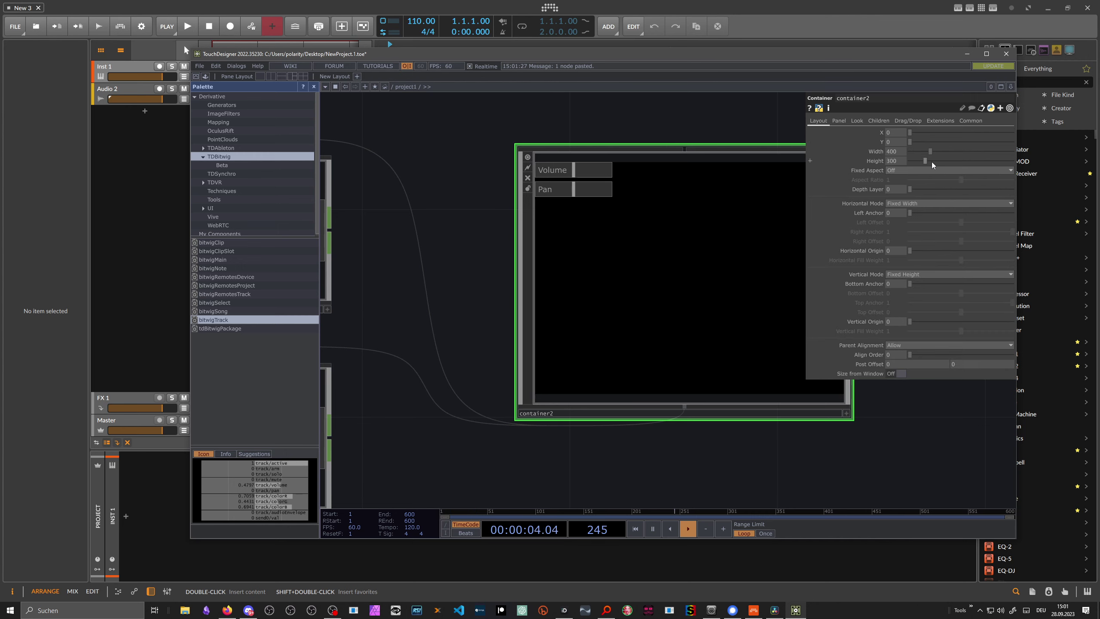
left_click_drag(930, 151, 921, 151)
left_click_drag(515, 233, 449, 236)
left_click_drag(920, 151, 916, 152)
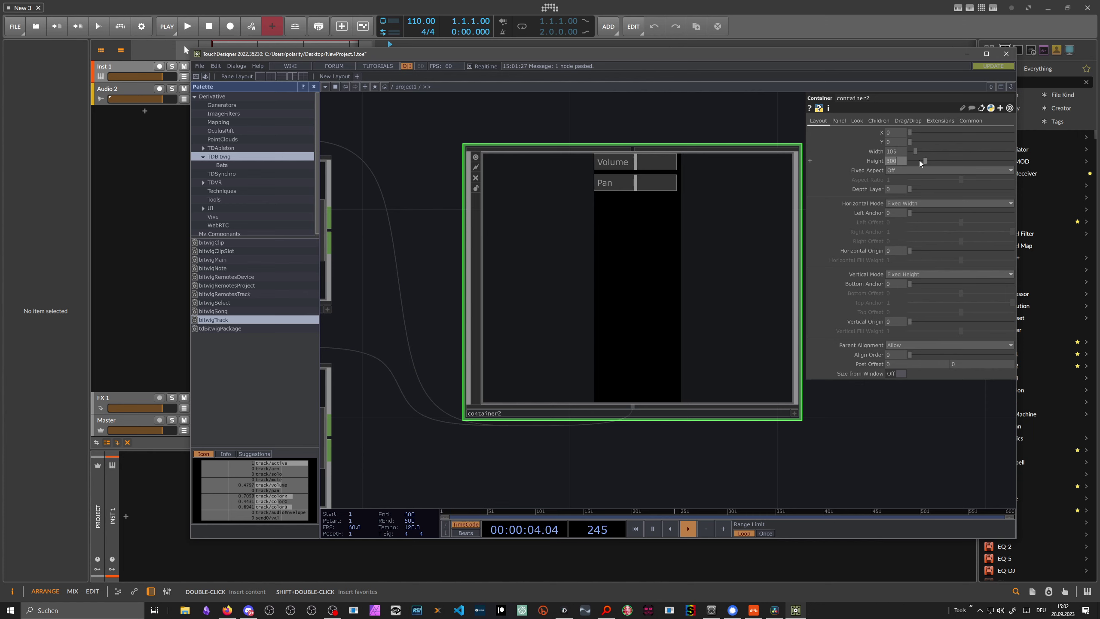
left_click_drag(920, 160, 913, 160)
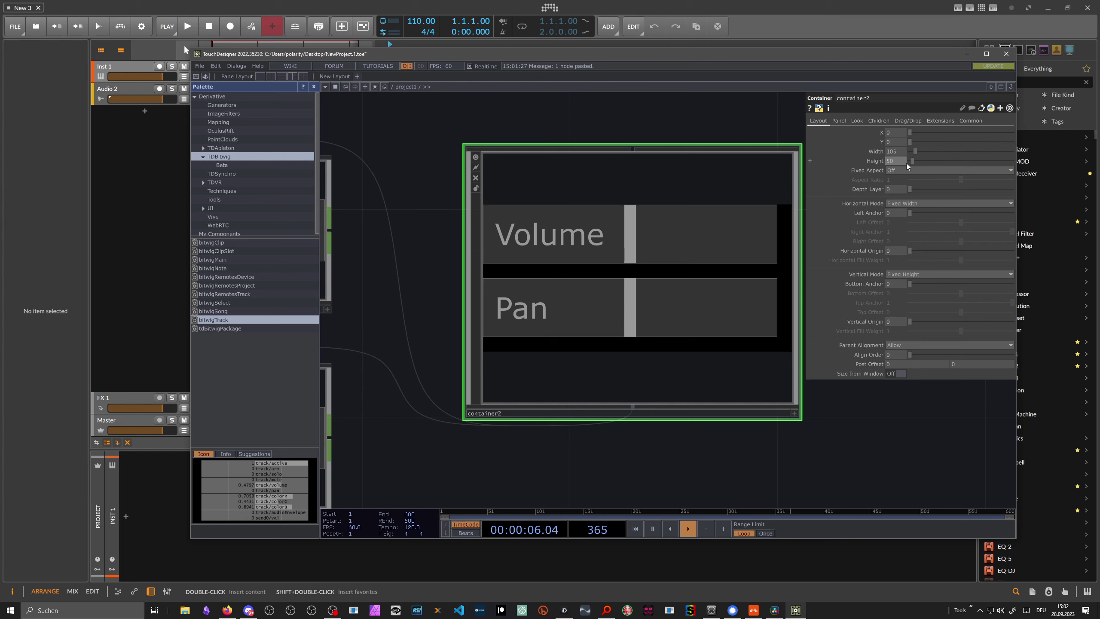
Go up to the root network and align the children of project1 Top to Bottom
scroll(418, 163, "down", 4)
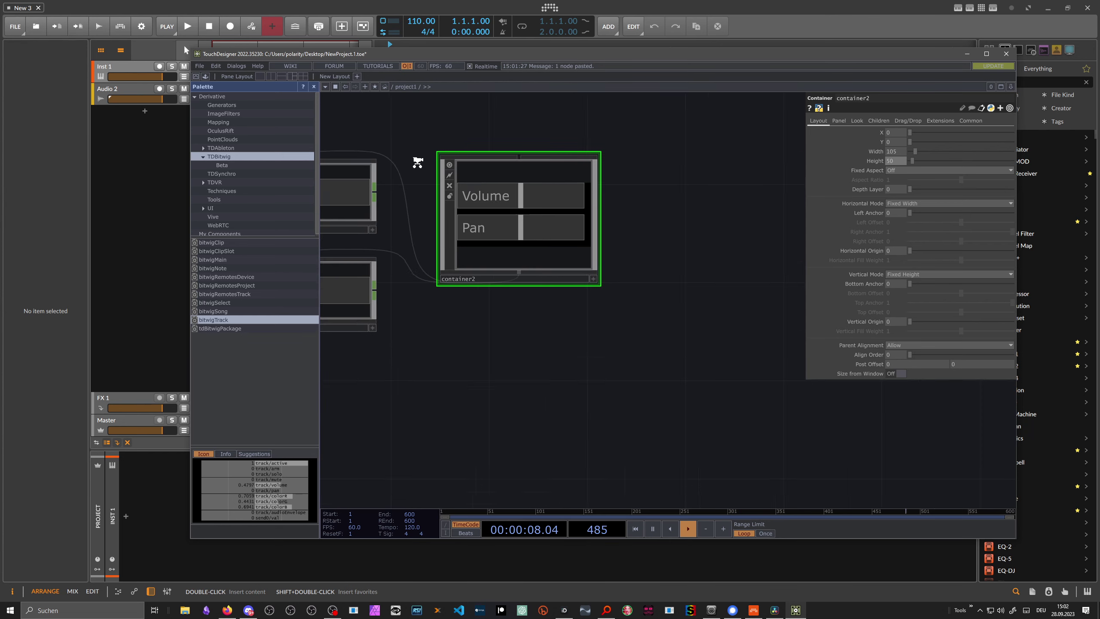
left_click_drag(653, 232, 694, 381)
left_click_drag(595, 213, 575, 266)
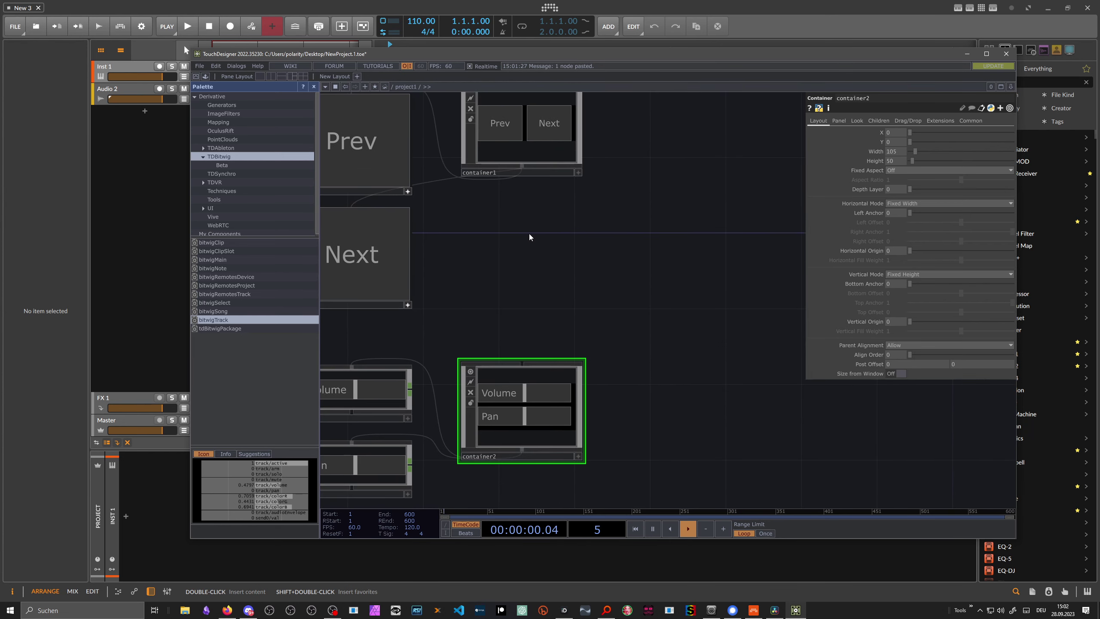
mouse_move(536, 220)
left_mouse_down()
mouse_move(538, 241)
mouse_move(537, 224)
left_mouse_up()
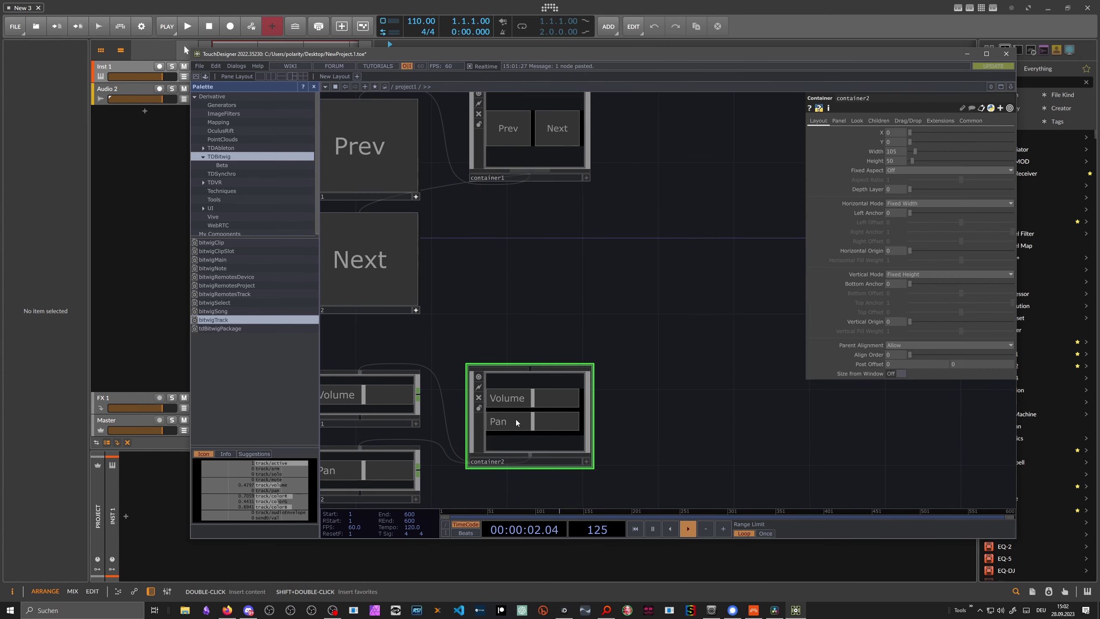
scroll(449, 339, "down", 3)
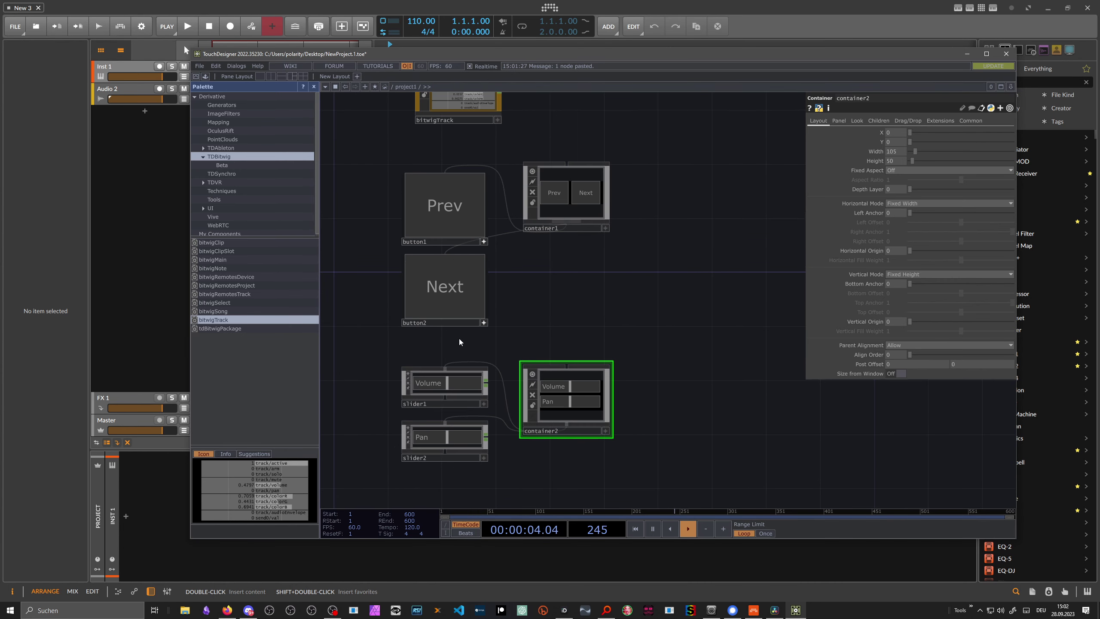
left_click_drag(530, 301, 522, 309)
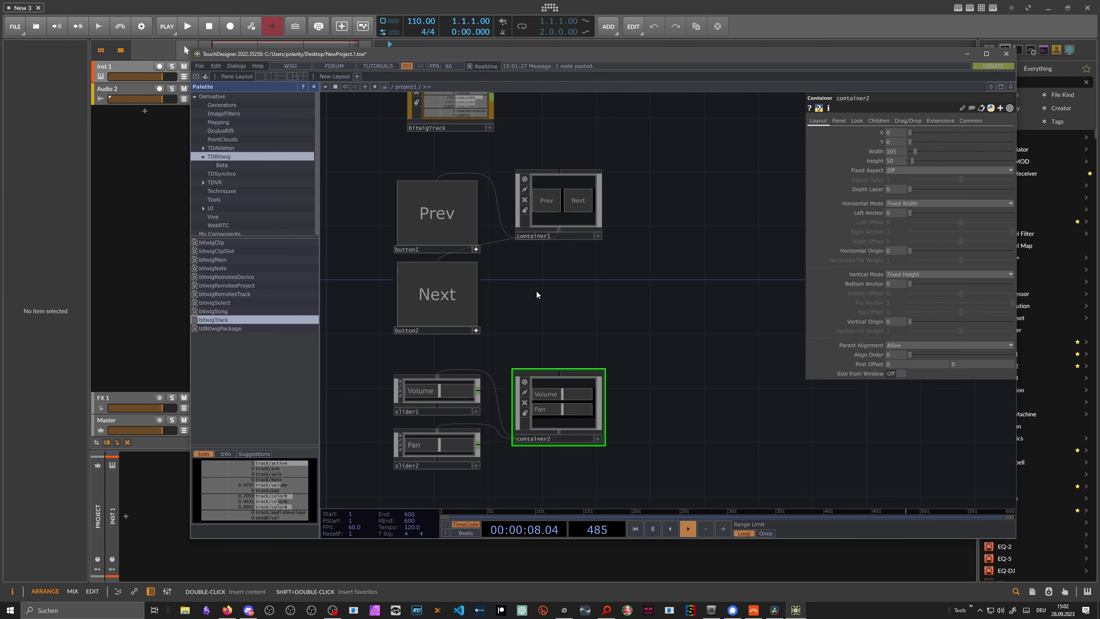
scroll(536, 293, "down", 3)
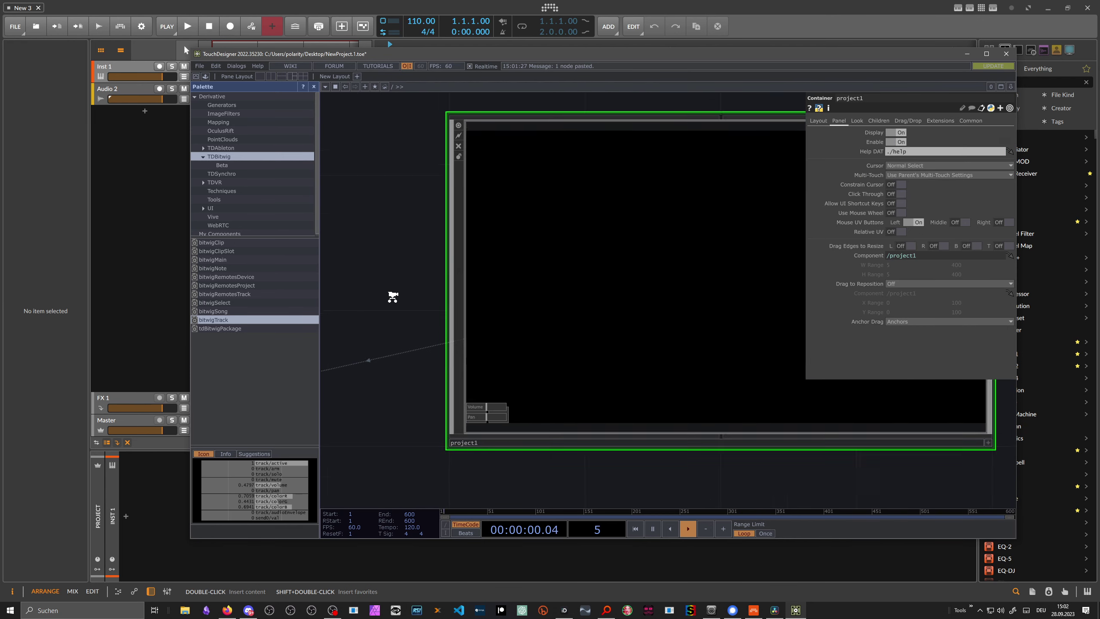
scroll(394, 299, "up", 1)
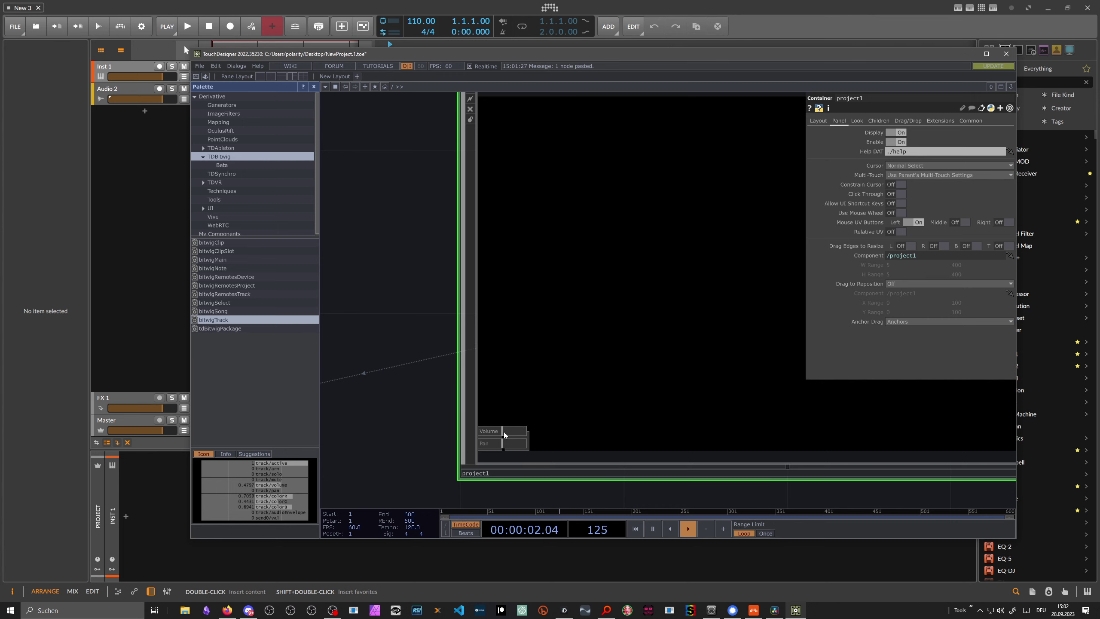
left_click_drag(379, 285, 320, 256)
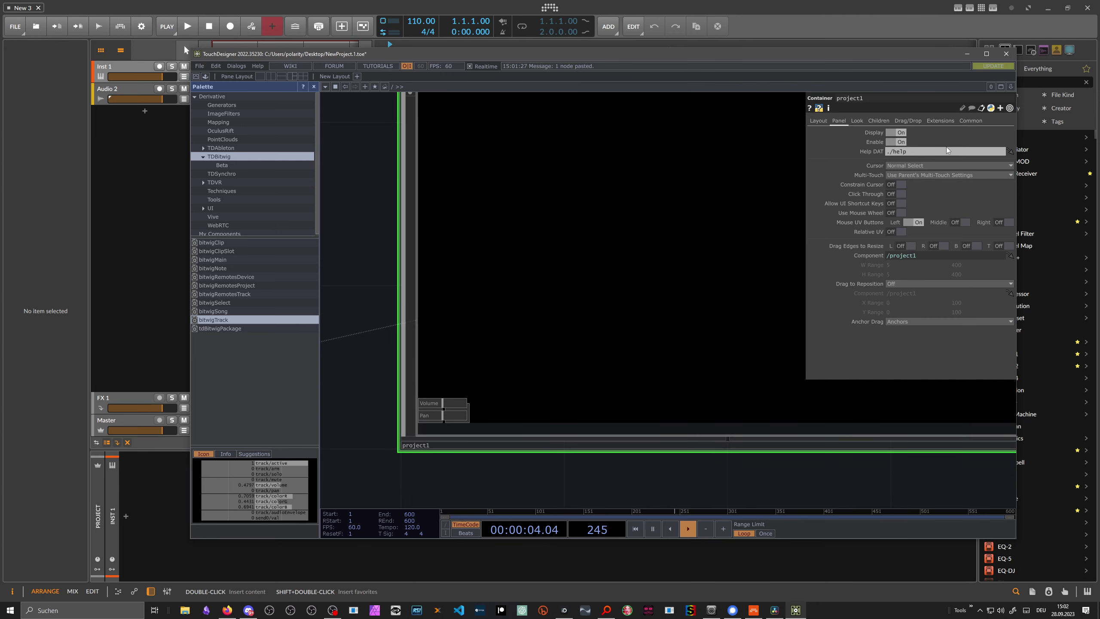
left_click(880, 121)
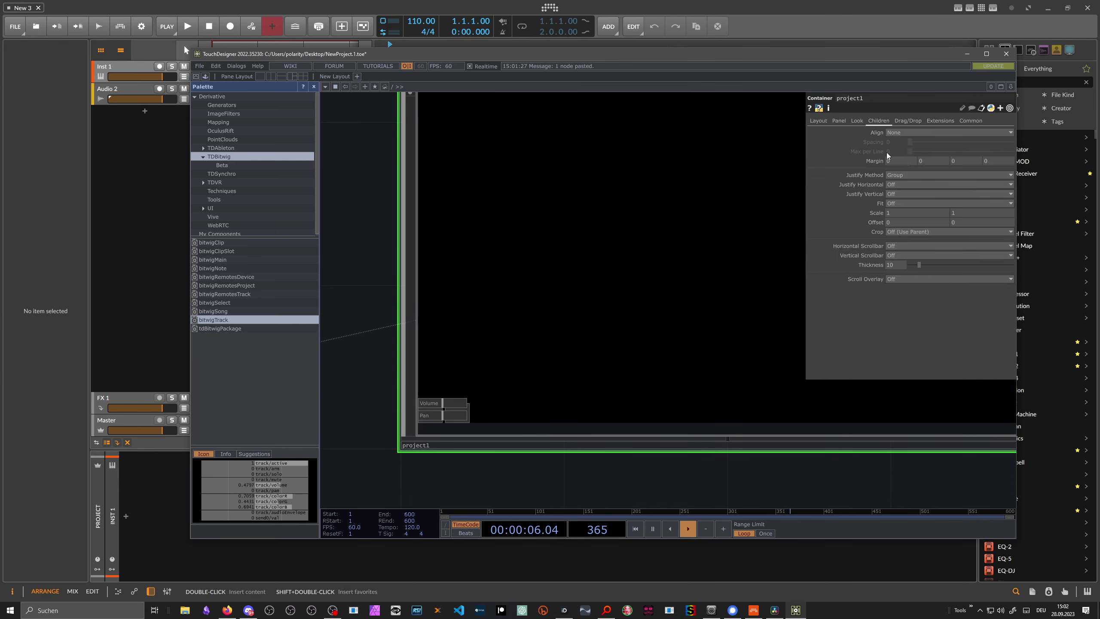
left_click(896, 133)
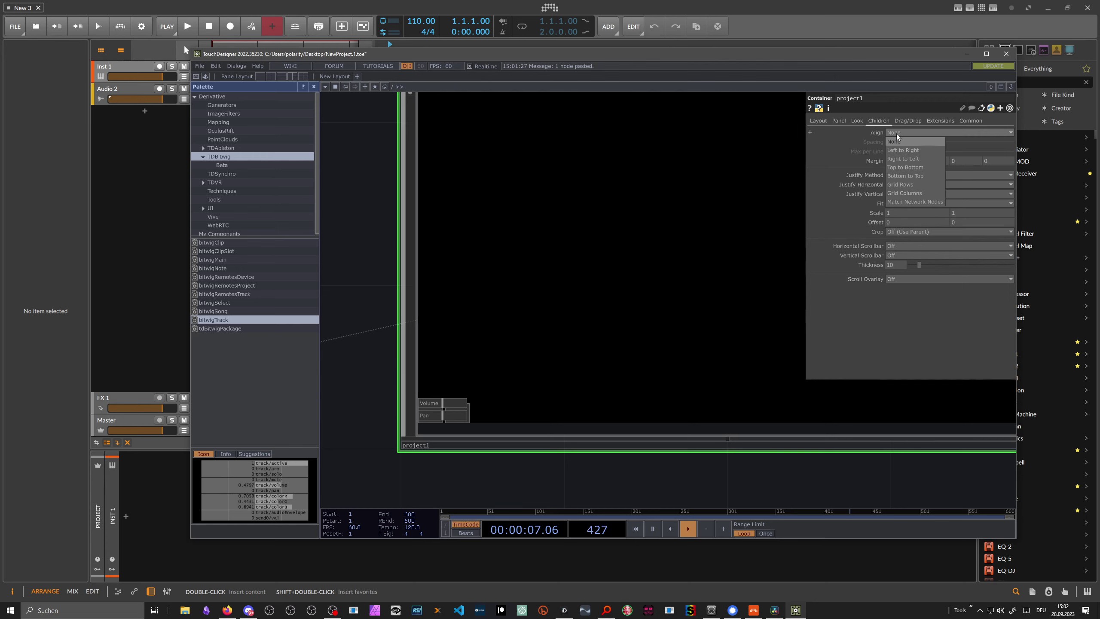
left_click(911, 167)
Shrink the project1 container to about 134 wide and 109 high so it fits the buttons and sliders
scroll(368, 169, "down", 3)
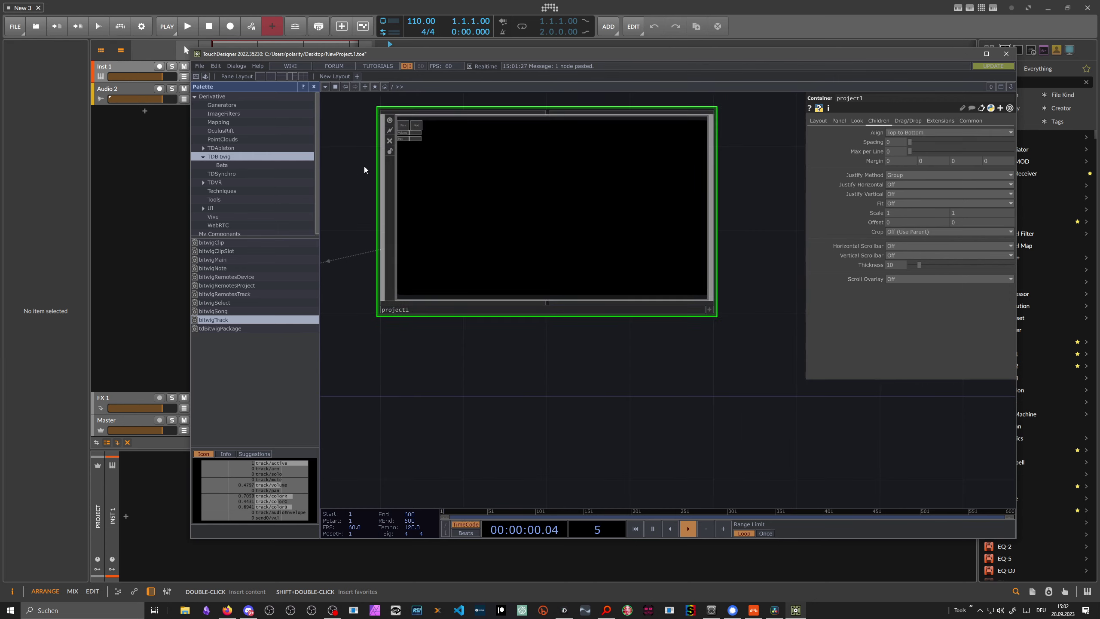
left_click_drag(364, 167, 364, 255)
scroll(363, 255, "up", 3)
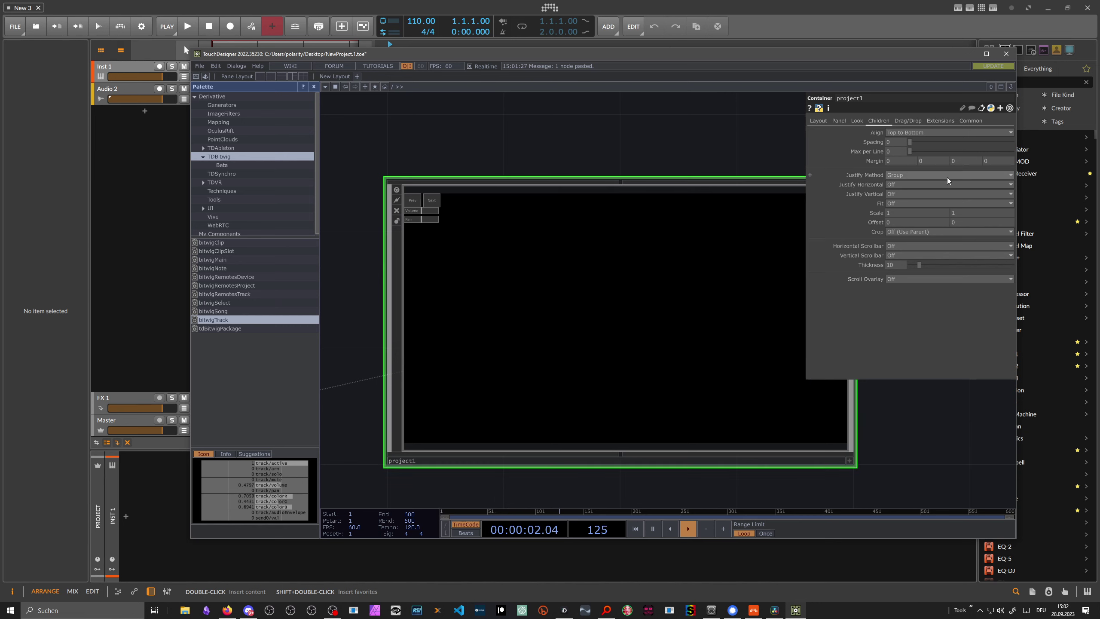
left_click(818, 121)
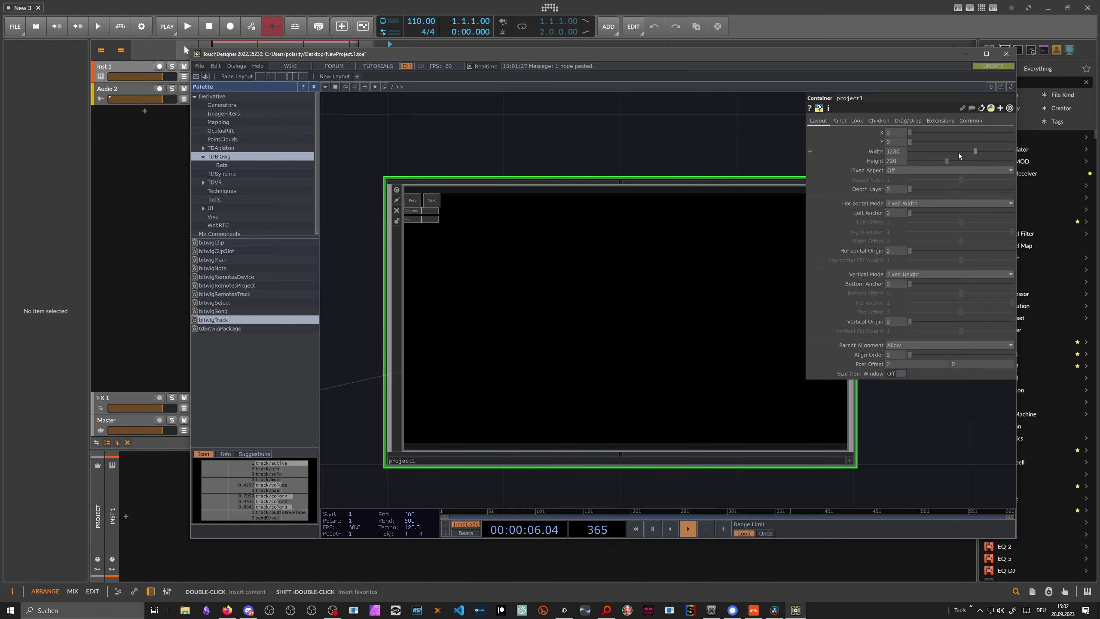
left_click_drag(969, 151, 916, 169)
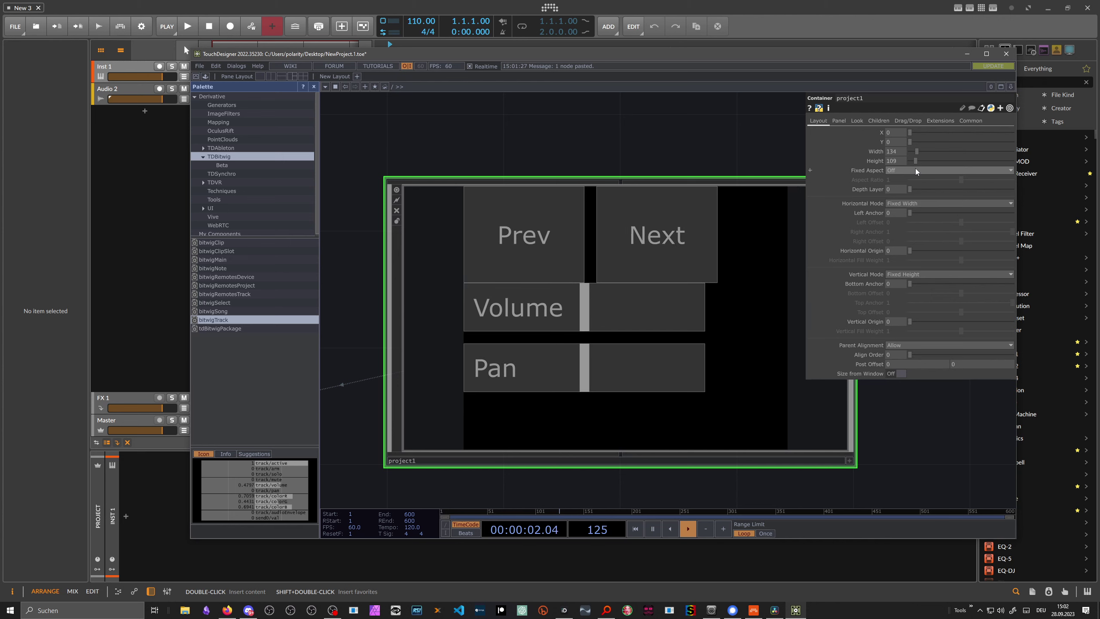
Set the spacing between the children of project1 to 5
left_click(878, 121)
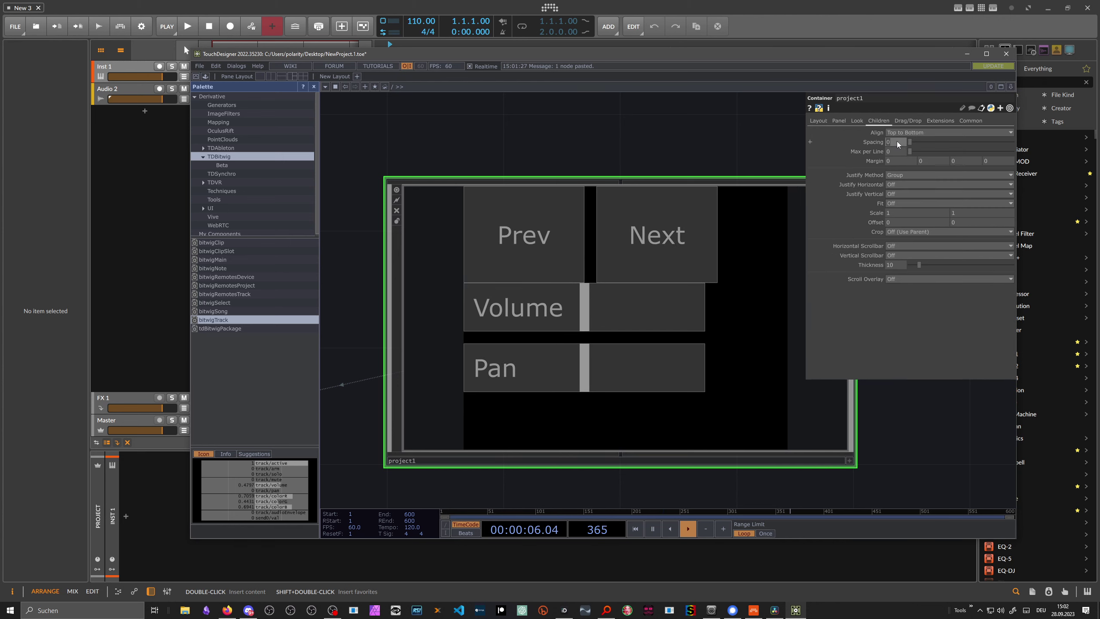
left_click(897, 141)
type("5")
key("Return")
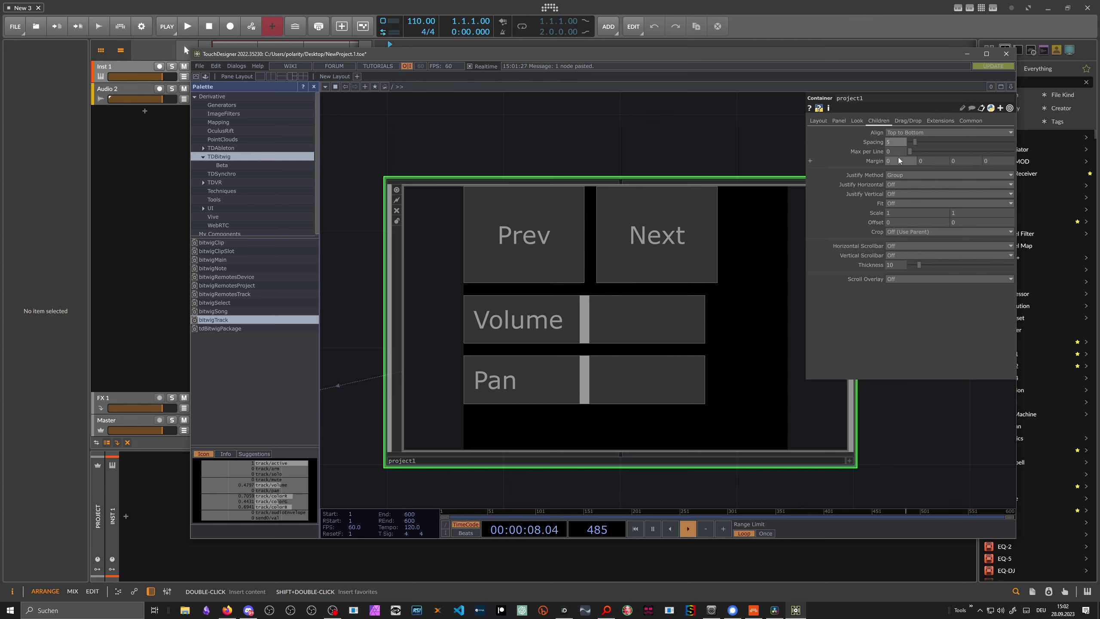
Set all four children margins of project1 to 5
left_click(897, 162)
type("5")
key("Return")
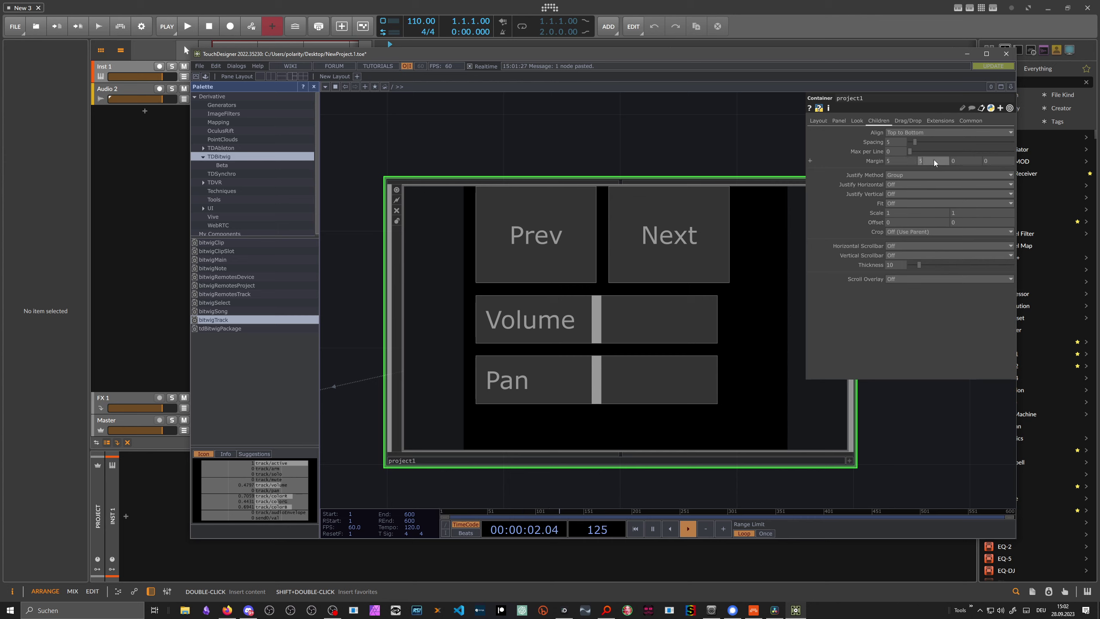
left_click(961, 160)
type("5")
key("Return")
key("Return")
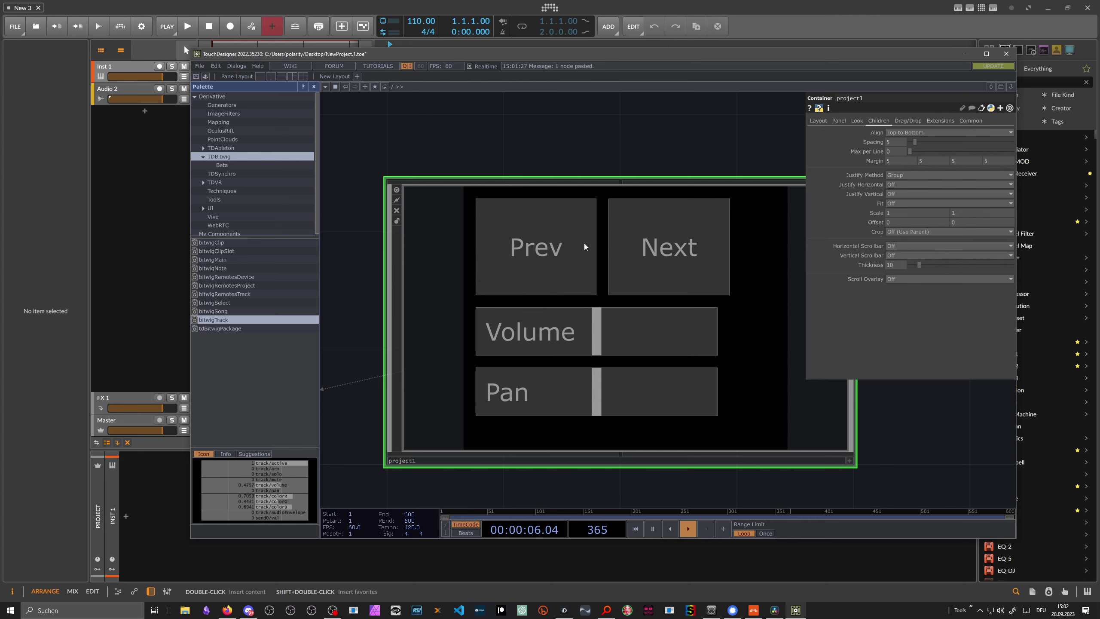
Set both the horizontal and vertical justification of project1's children to Center
left_click(898, 184)
left_click(897, 209)
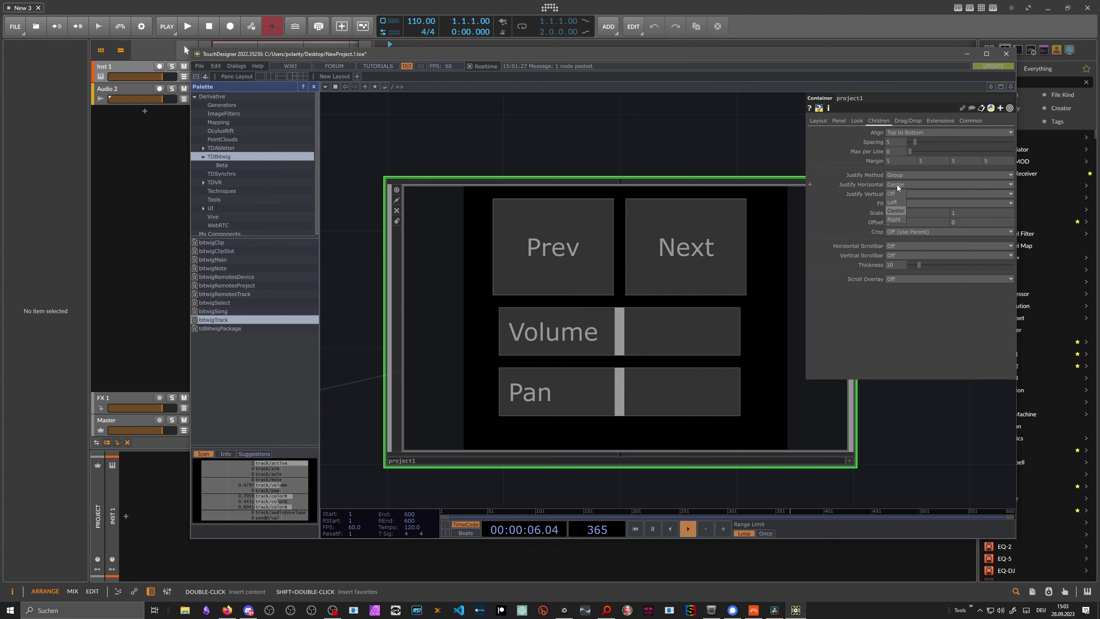
left_click(897, 196)
left_click(902, 210)
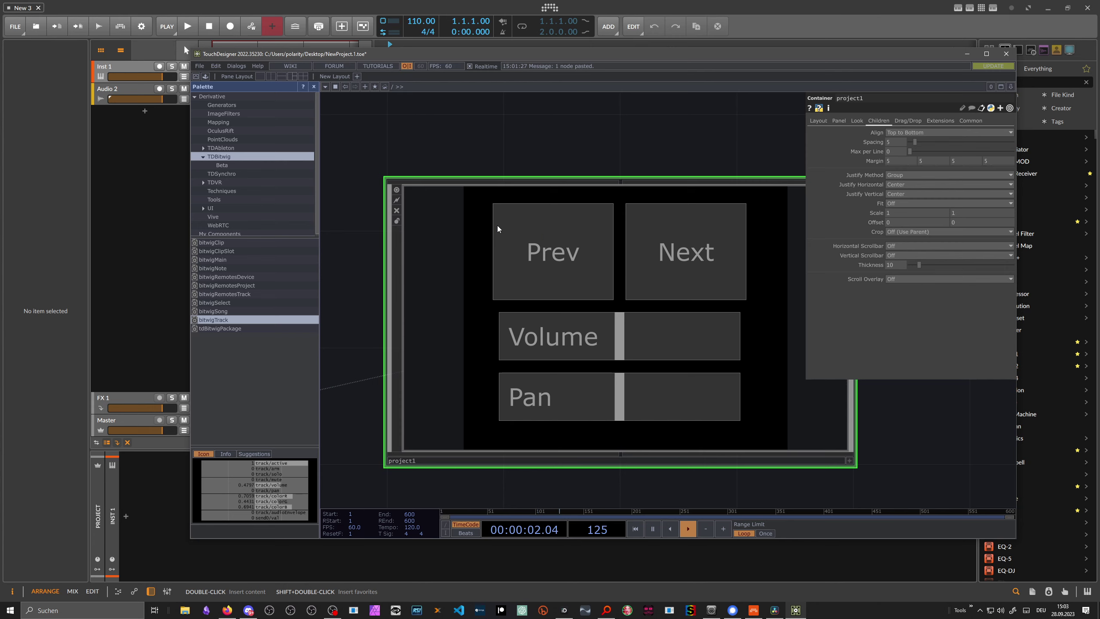
Go back inside the project1 network to show its buttons, sliders and containers
scroll(653, 303, "up", 10)
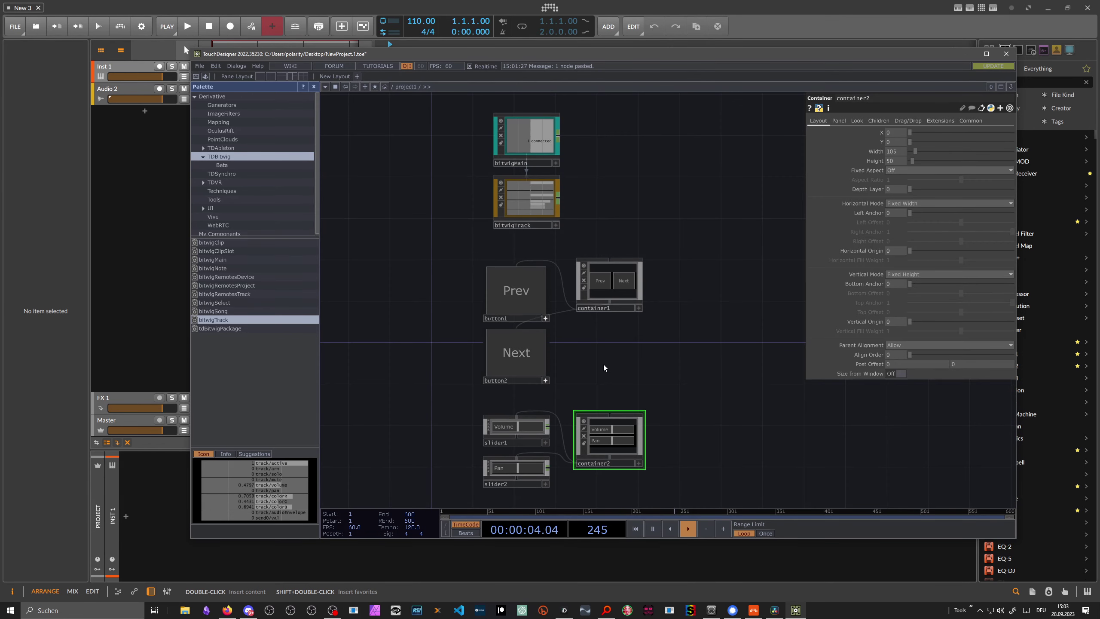
left_click_drag(600, 360, 554, 332)
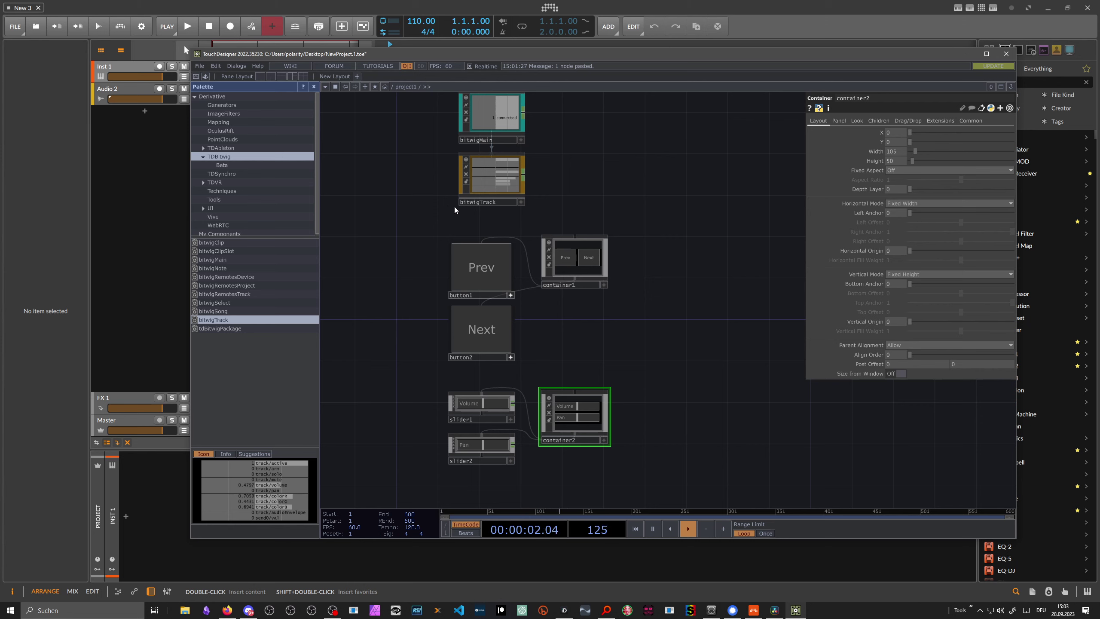
Open the control panel in perform mode, then enlarge its window and move it higher over the arranger
left_click(196, 77)
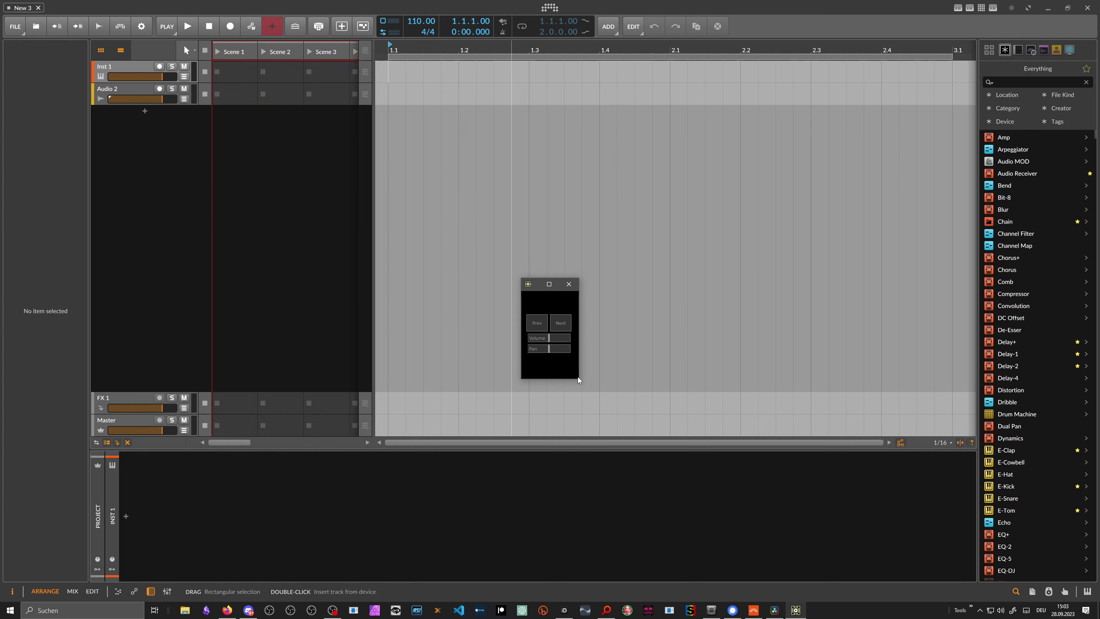
left_click_drag(580, 380, 738, 468)
left_click_drag(611, 287, 480, 134)
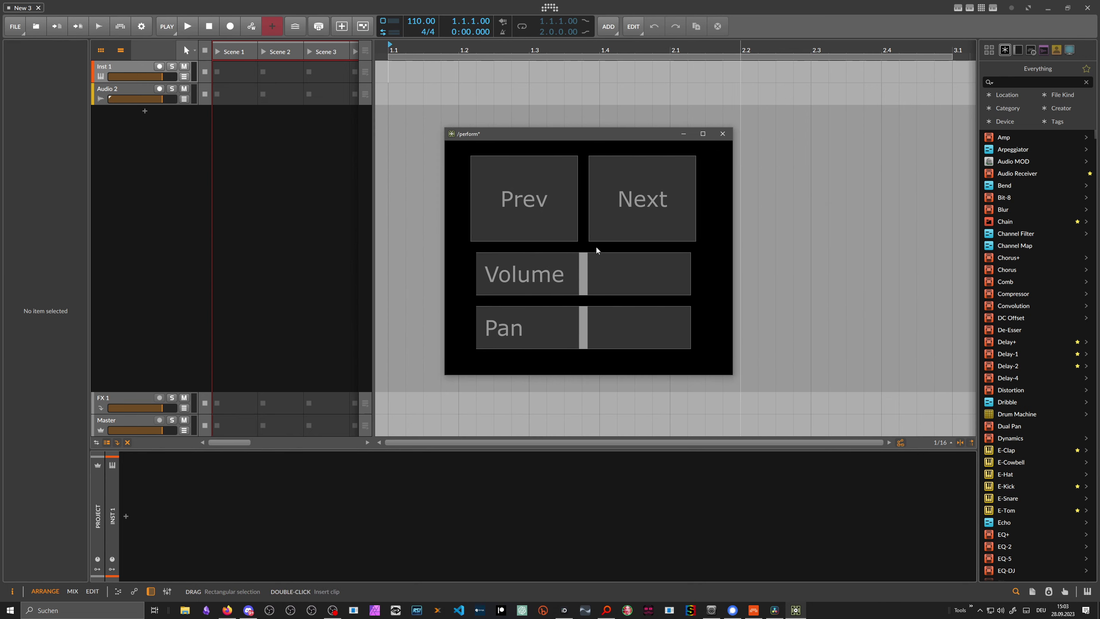
Try out the Volume and Pan sliders, leaving both below the middle, and move the perform window away to the touchscreen
left_click_drag(586, 267, 580, 284)
left_click_drag(578, 321, 529, 321)
left_click_drag(580, 294, 535, 277)
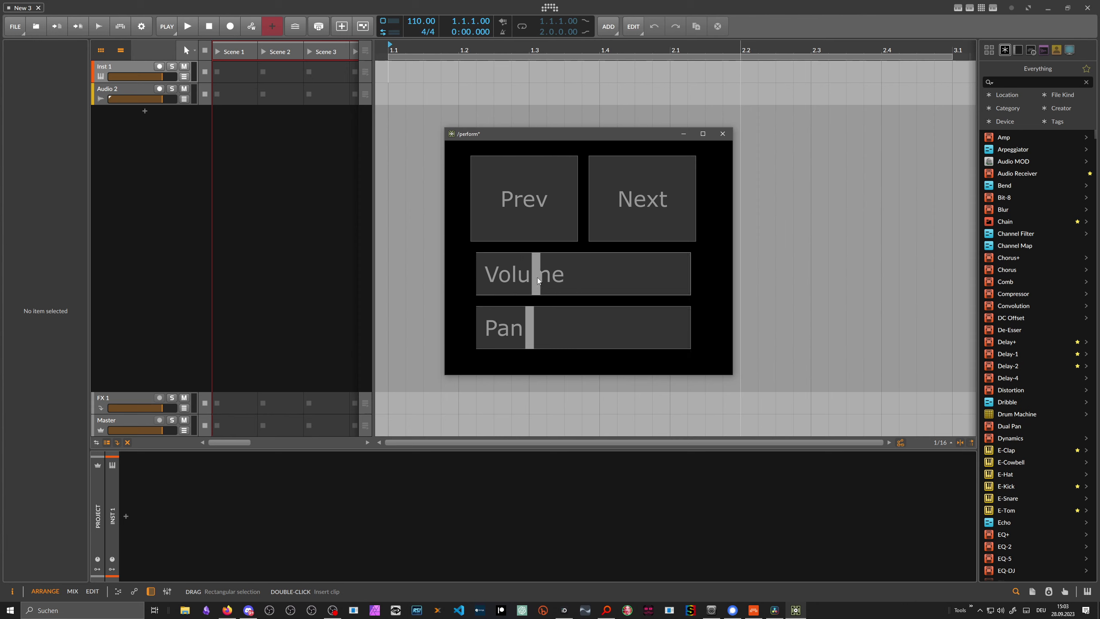
left_click_drag(529, 324, 519, 323)
left_click_drag(535, 277, 555, 284)
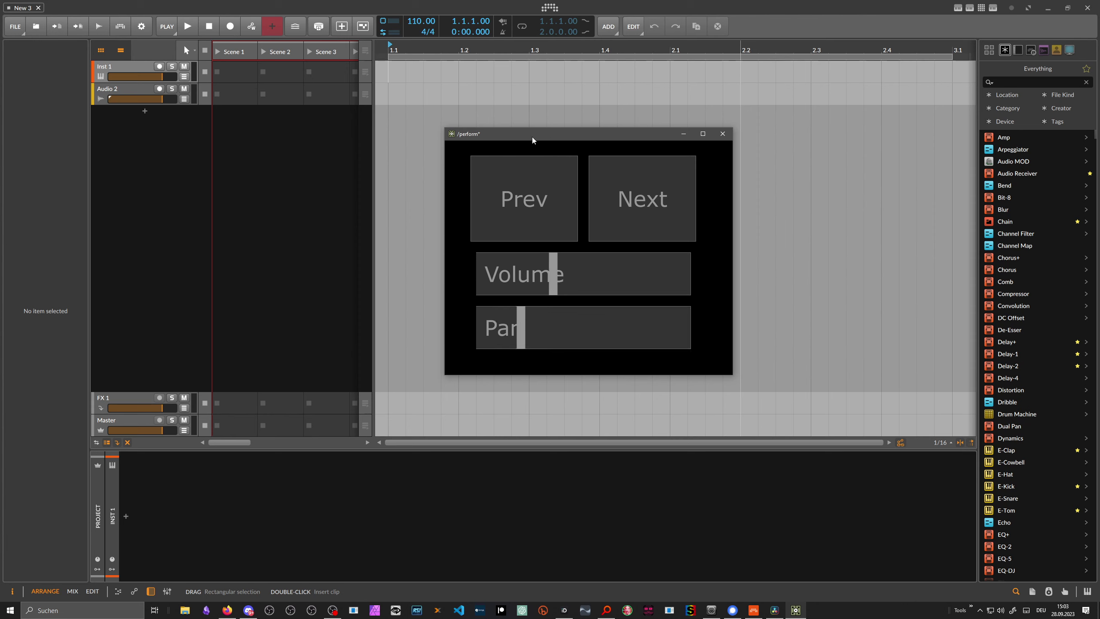
left_click_drag(530, 134, 152, 618)
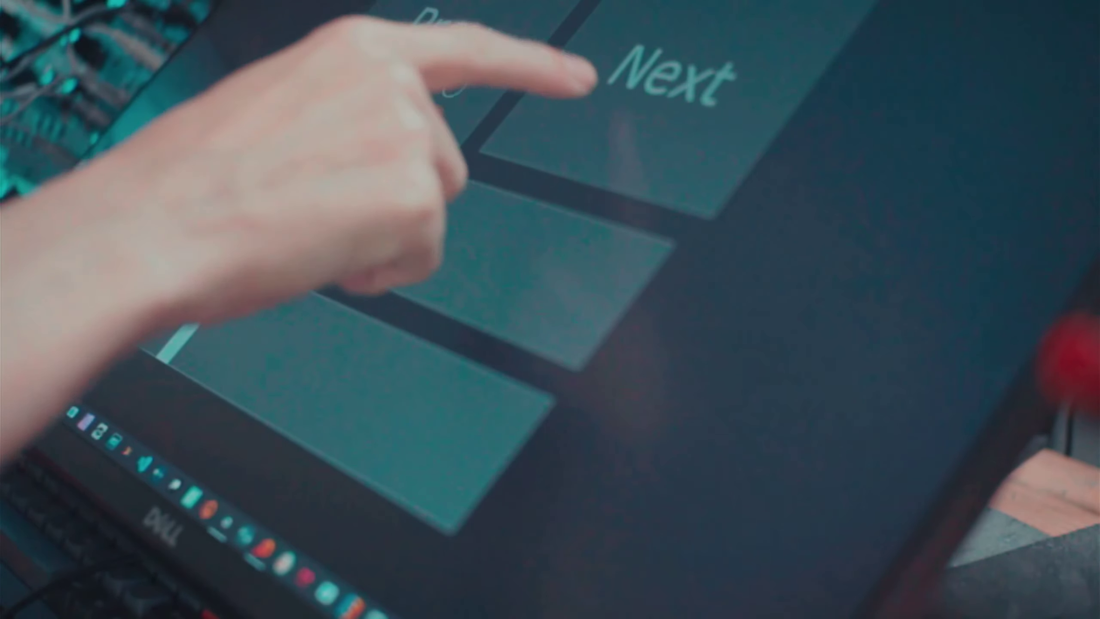
left_click(475, 99)
left_click_drag(347, 220, 381, 226)
left_click_drag(231, 289, 276, 342)
mouse_move(379, 218)
left_mouse_down()
mouse_move(347, 202)
mouse_move(378, 219)
left_mouse_up()
left_click_drag(279, 332, 252, 319)
left_click_drag(392, 201, 368, 214)
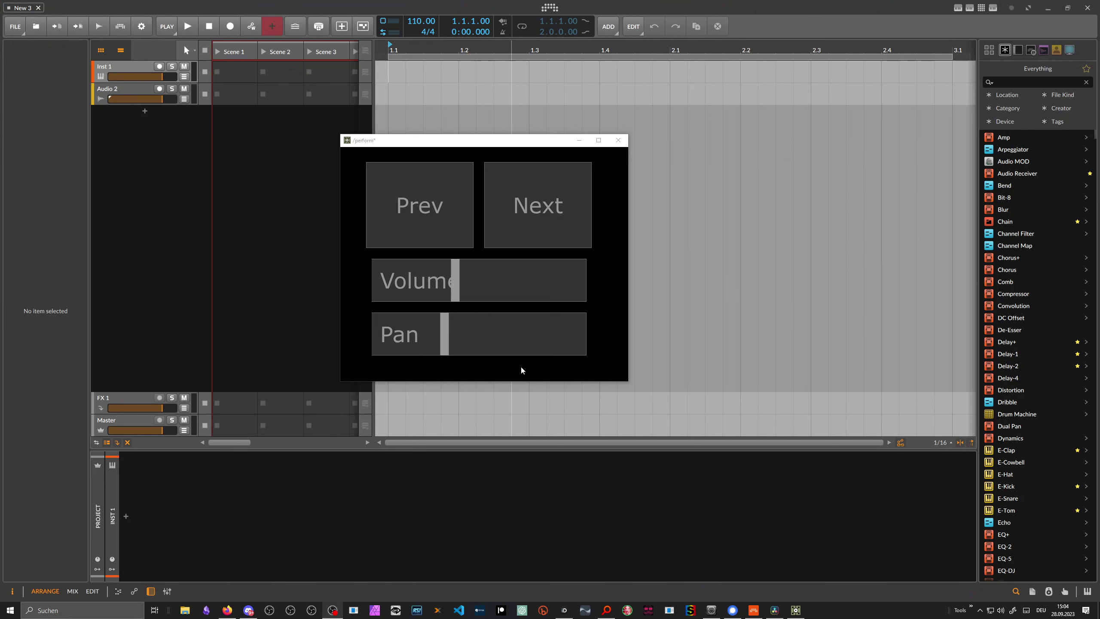
Leave perform mode and maximize the TouchDesigner network editor window
left_click_drag(436, 141, 464, 162)
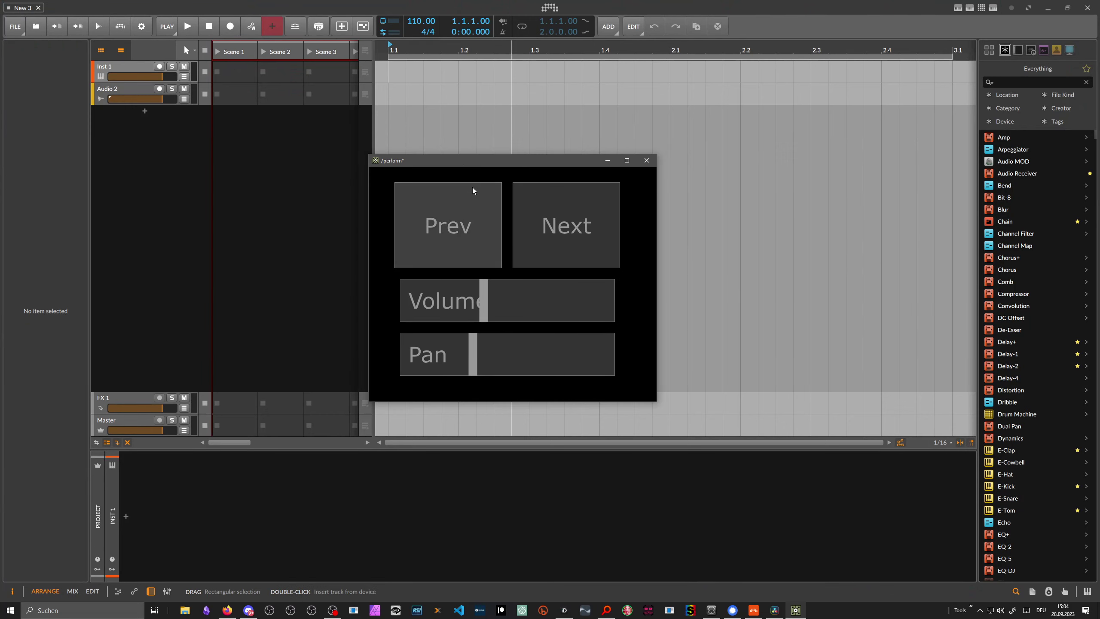
left_click(434, 187)
key("Escape")
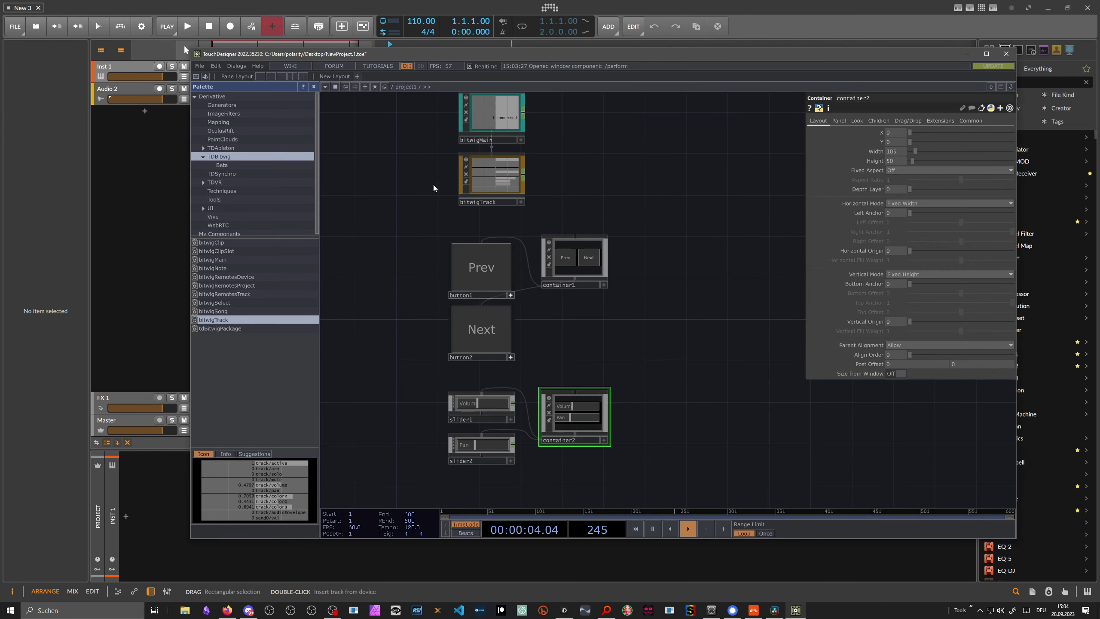
left_click_drag(463, 56, 442, 53)
double_click(442, 53)
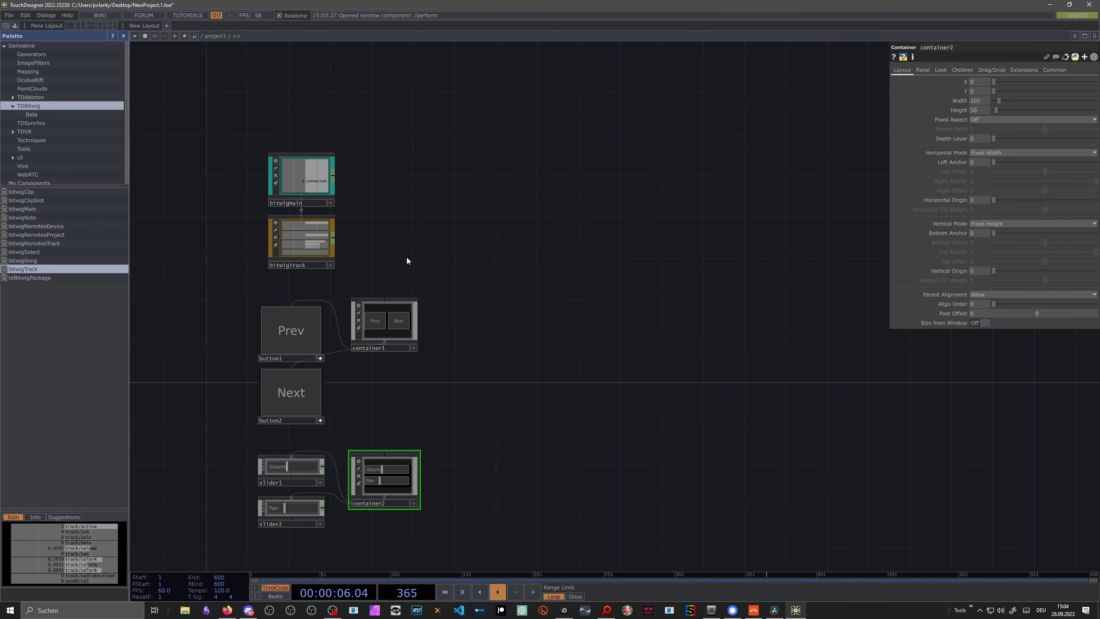
Add a Select CHOP to the network between container1 and container2
scroll(447, 255, "down", 3)
scroll(455, 320, "up", 3)
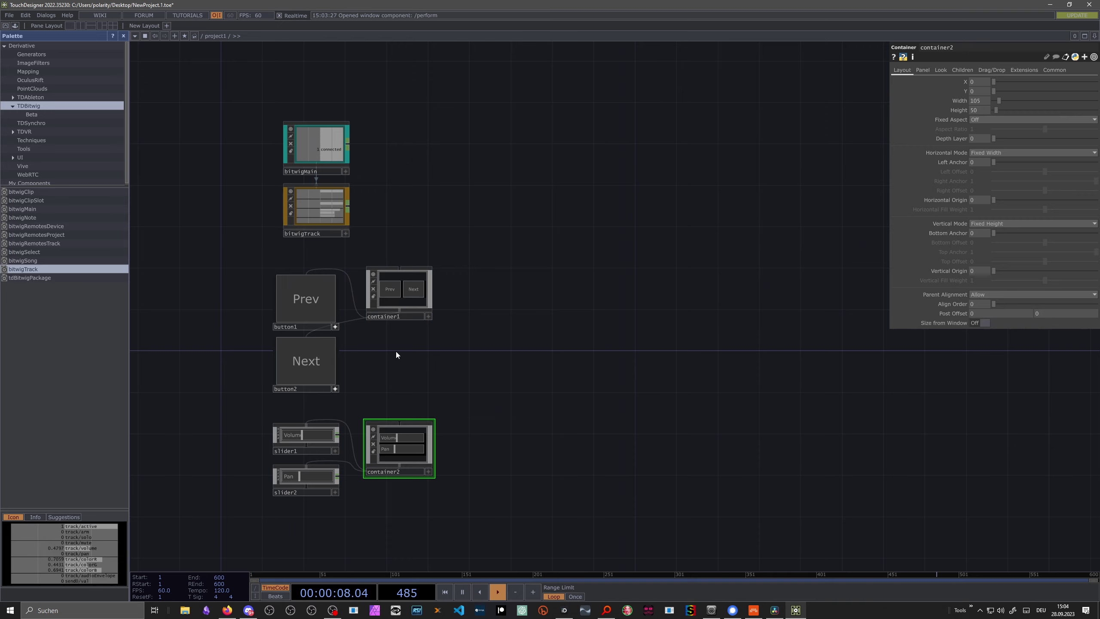
left_click_drag(400, 344, 422, 316)
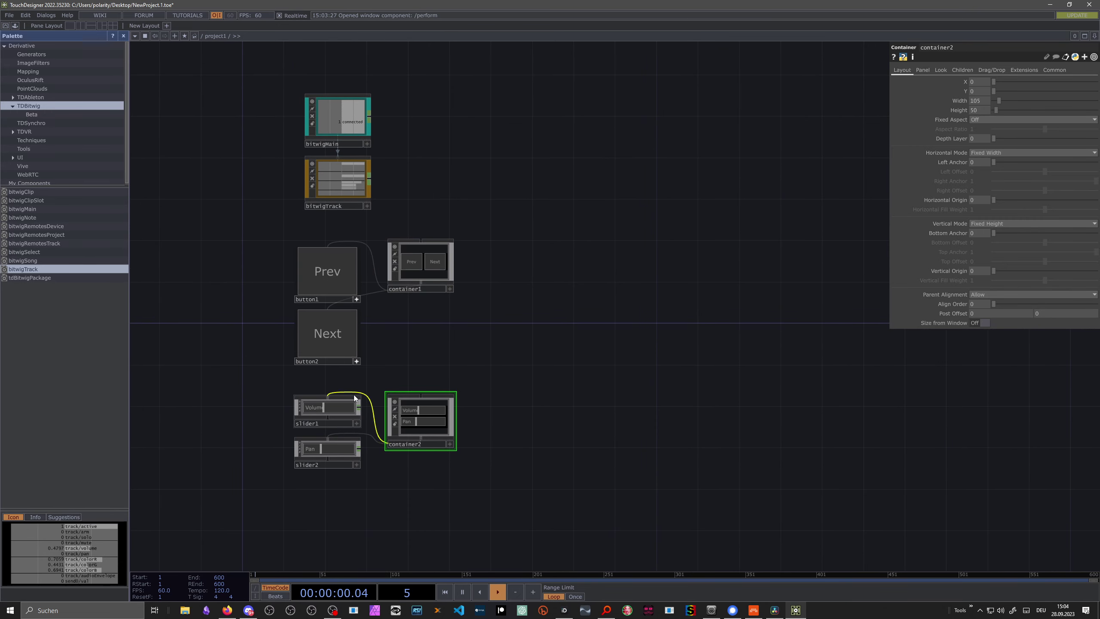
scroll(400, 340, "up", 2)
key("Tab")
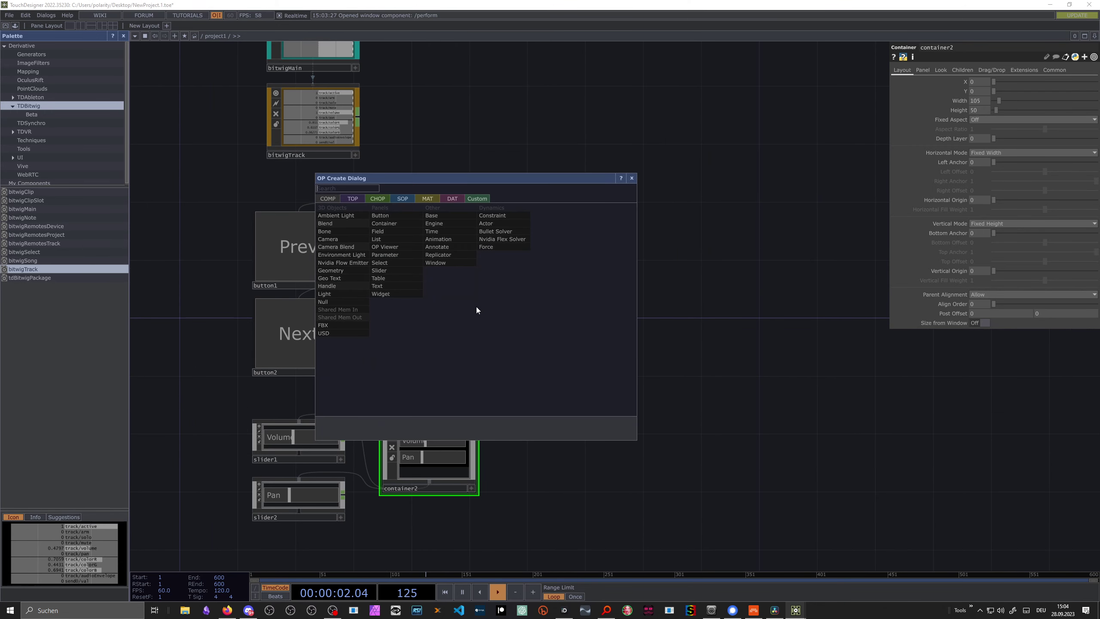
type("selec")
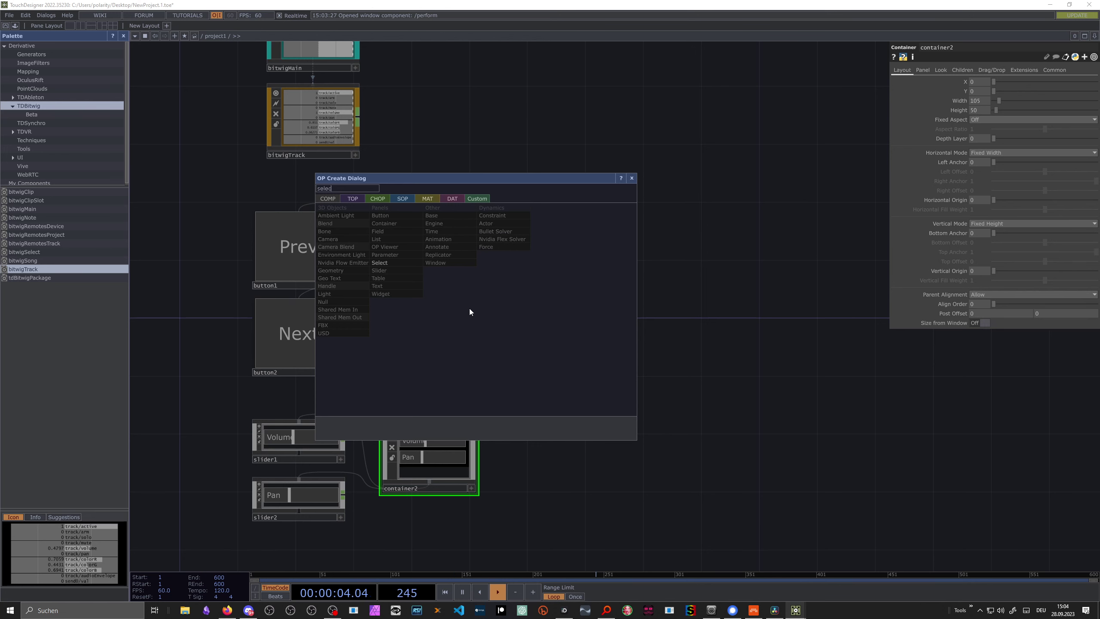
left_click(378, 199)
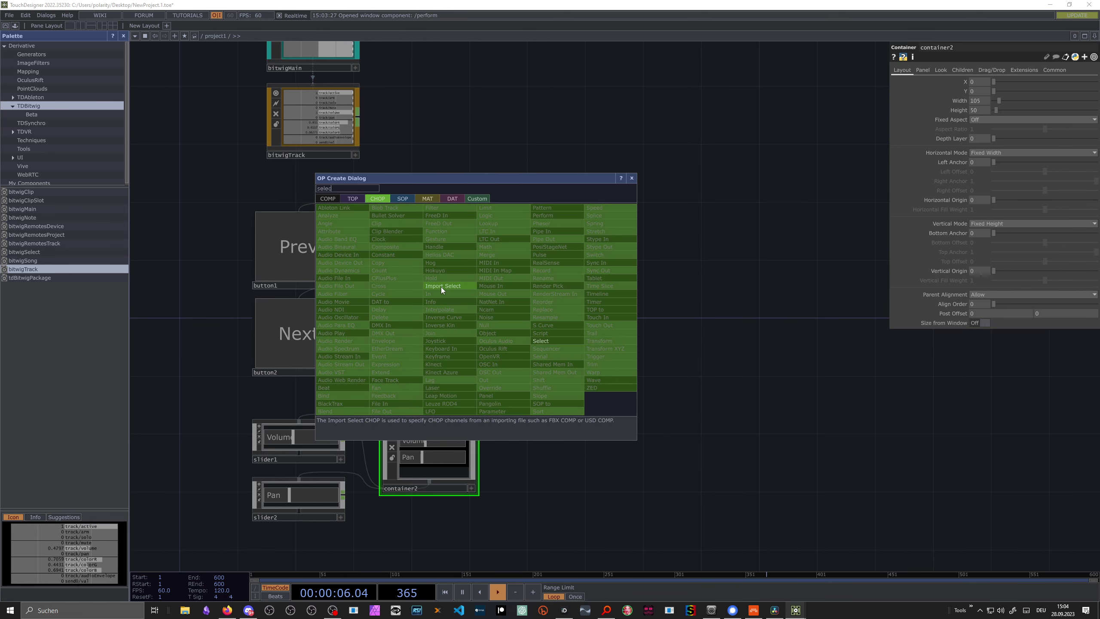
left_click(541, 340)
left_click(423, 319)
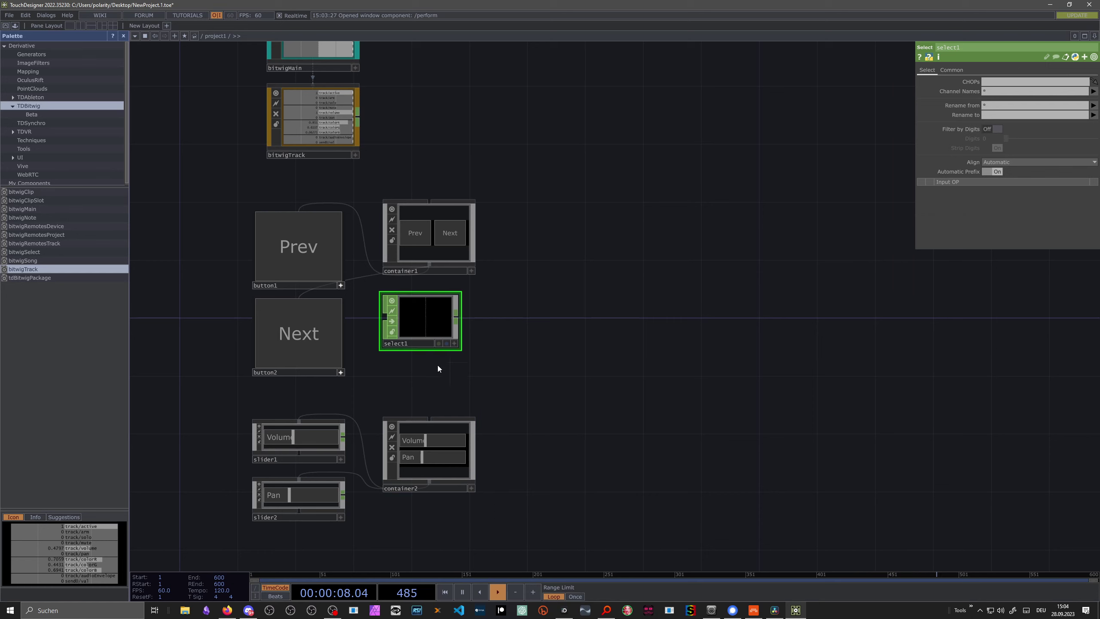
Wire the outputs of button1, button2, slider1 and slider2 into select1 and make its viewer active
left_click_drag(347, 248, 384, 319)
left_click_drag(342, 437, 384, 320)
left_click_drag(343, 495, 385, 320)
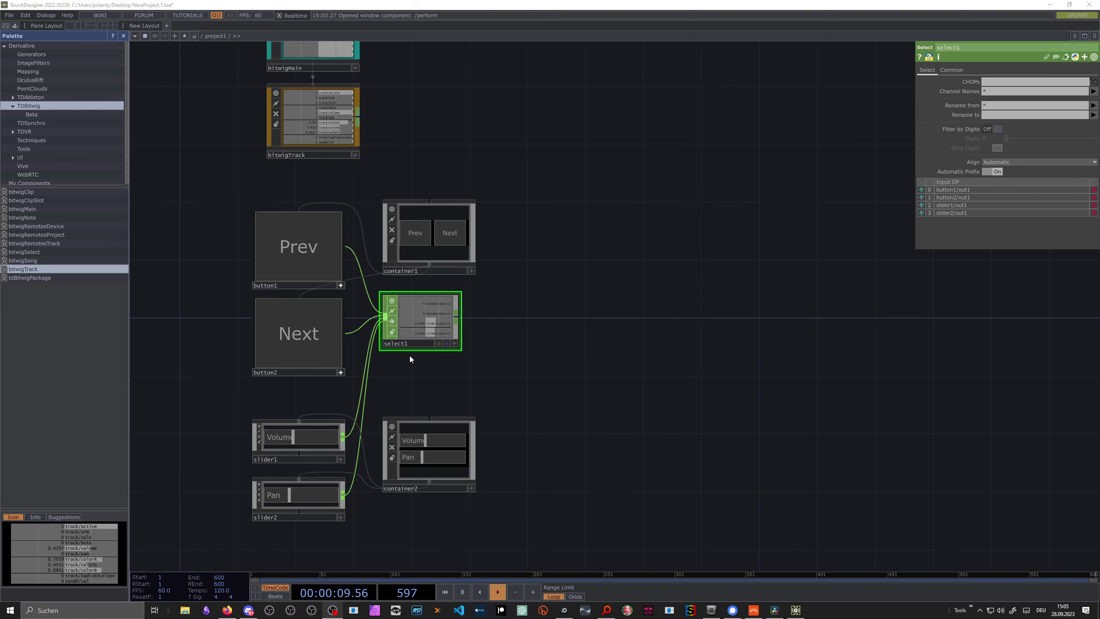
scroll(418, 364, "up", 5)
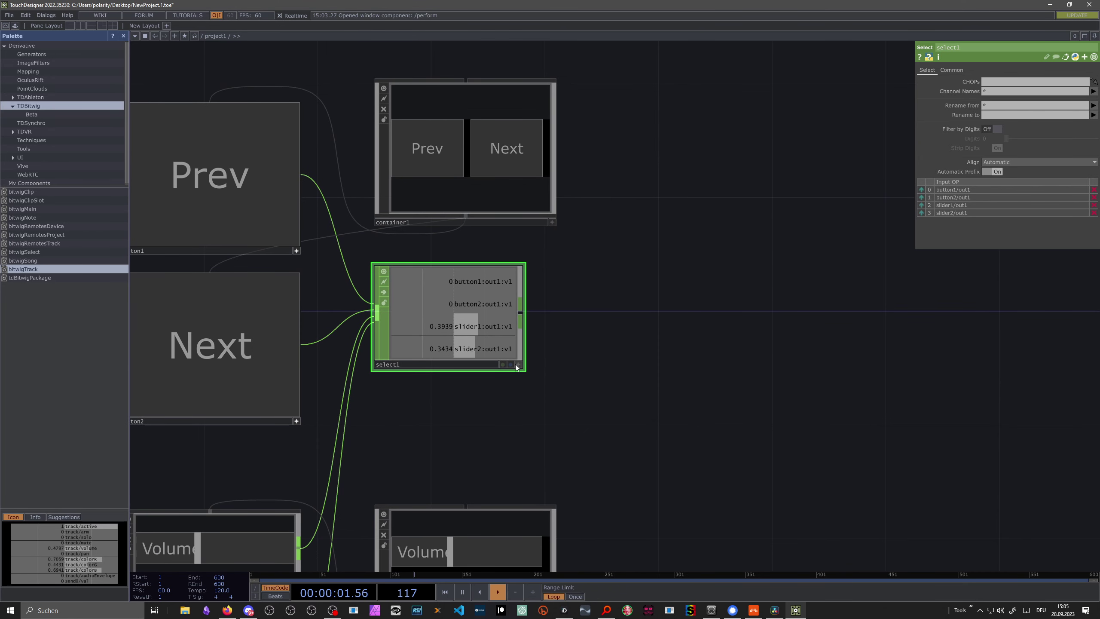
left_click(518, 364)
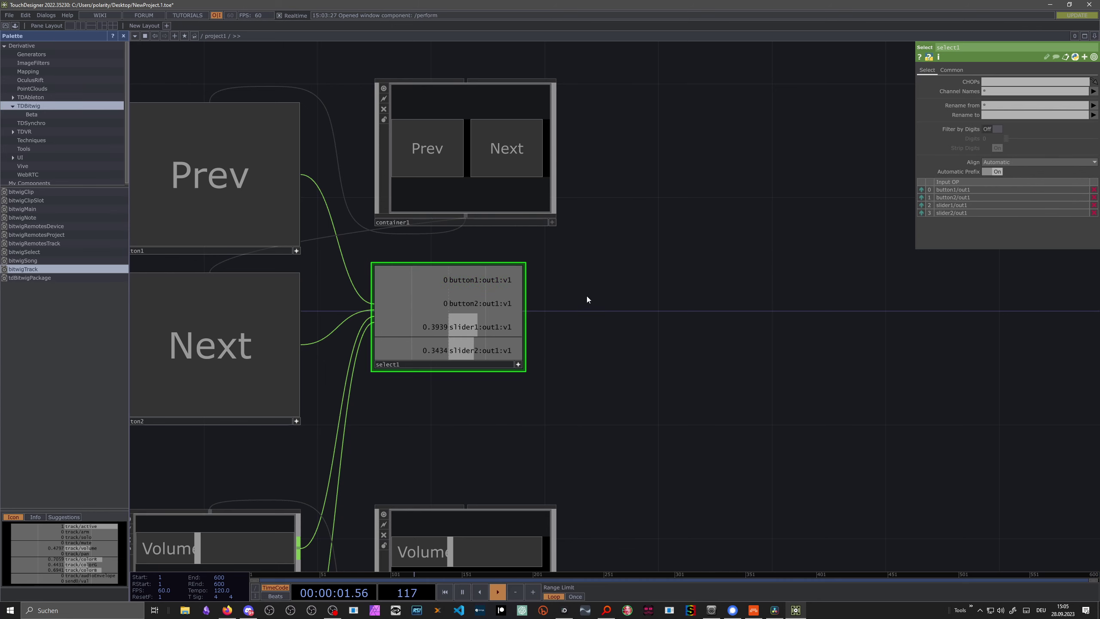
Export select1's button2 channel to bitwigTrack's Next Track parameter and its button1 channel to Prev Track
left_click_drag(544, 263, 624, 472)
mouse_move(490, 208)
left_mouse_down()
mouse_move(508, 234)
mouse_move(522, 357)
left_mouse_up()
left_click(376, 354)
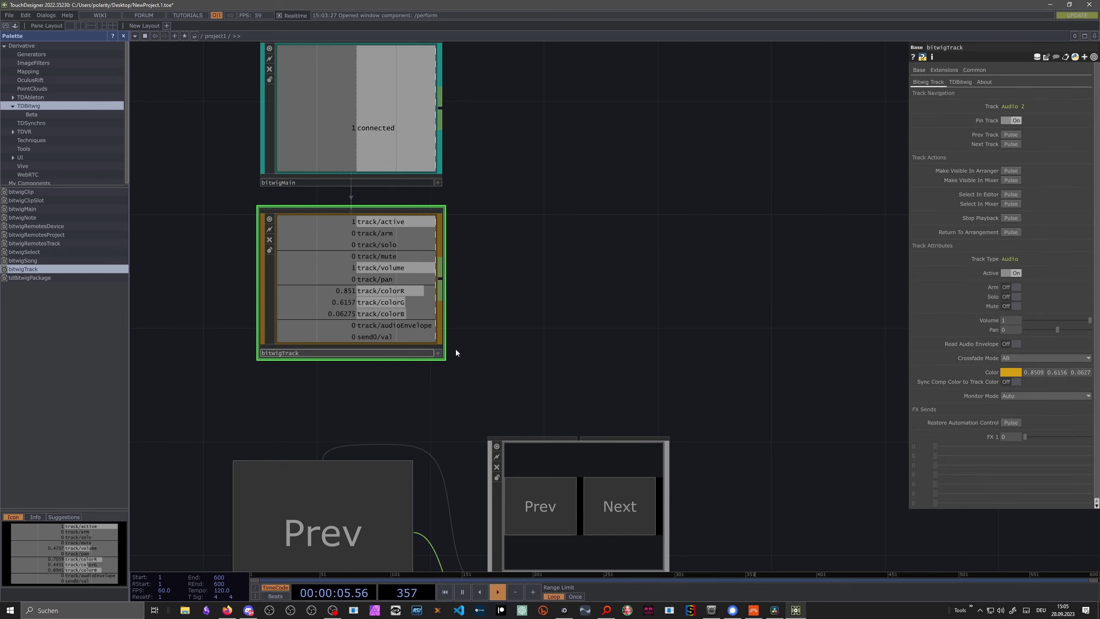
left_click_drag(667, 310, 623, 260)
scroll(638, 381, "down", 7)
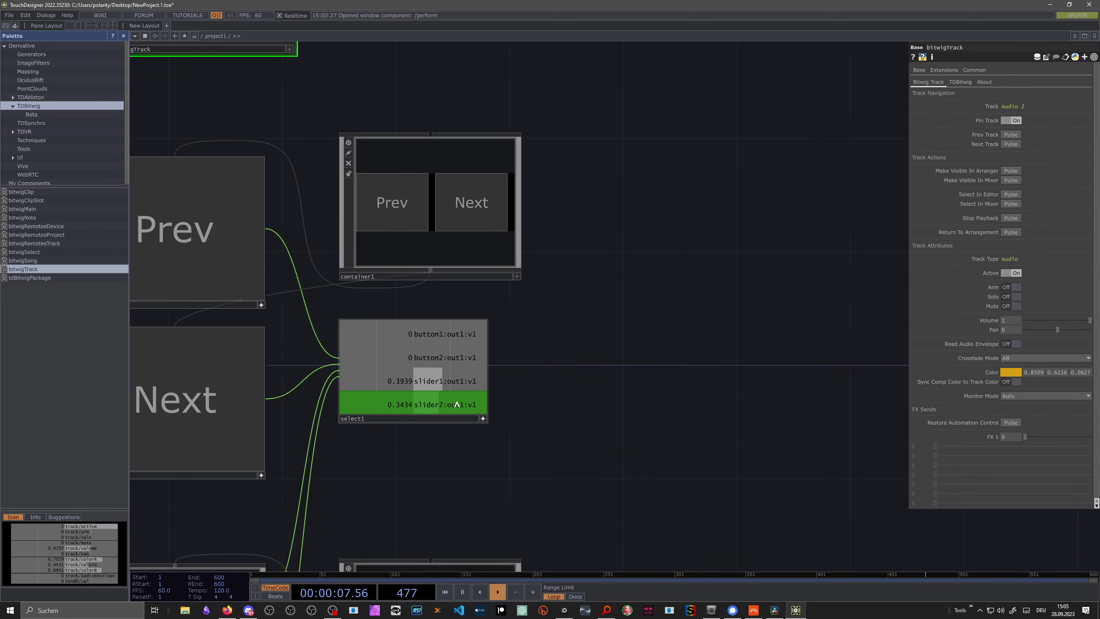
left_click_drag(567, 350, 552, 367)
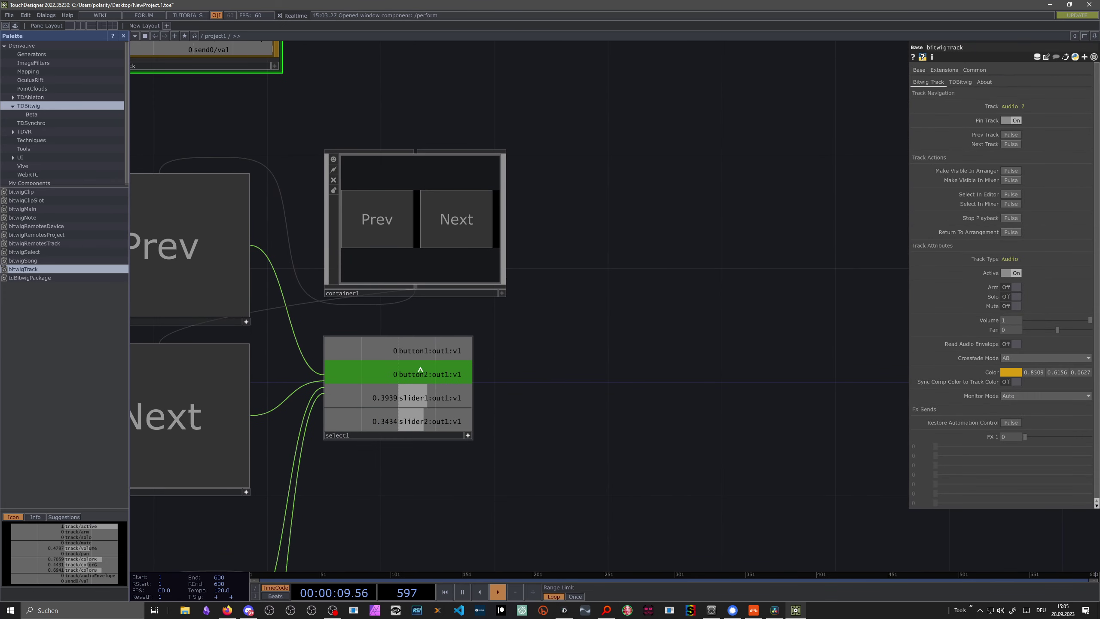
left_click_drag(425, 377, 898, 208)
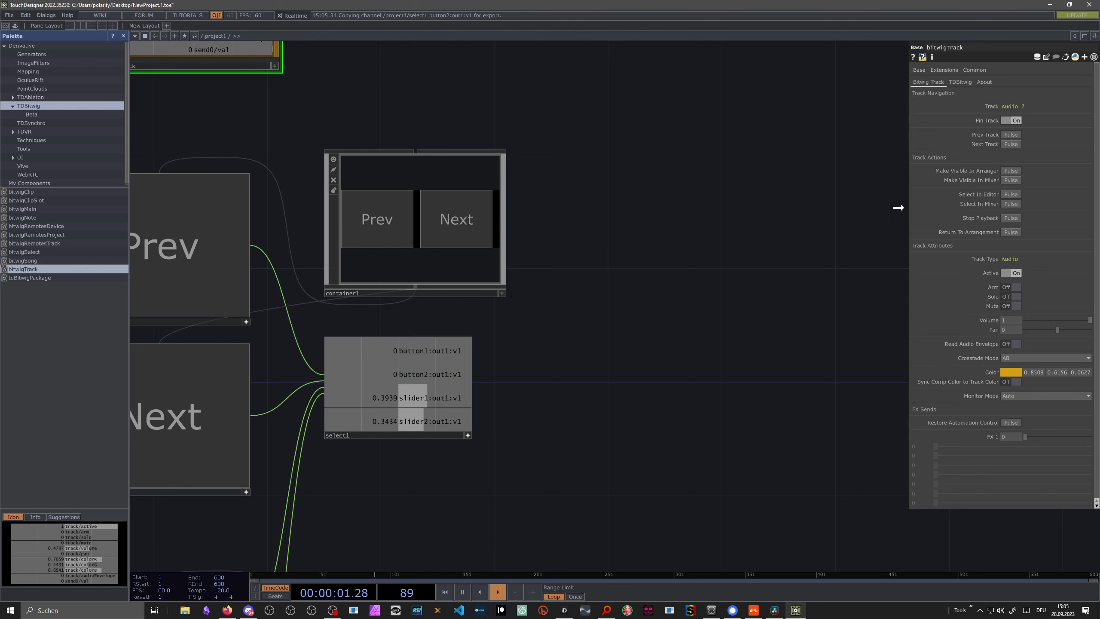
left_click_drag(1010, 148, 1010, 148)
left_click(1014, 136)
left_click_drag(429, 353, 1008, 137)
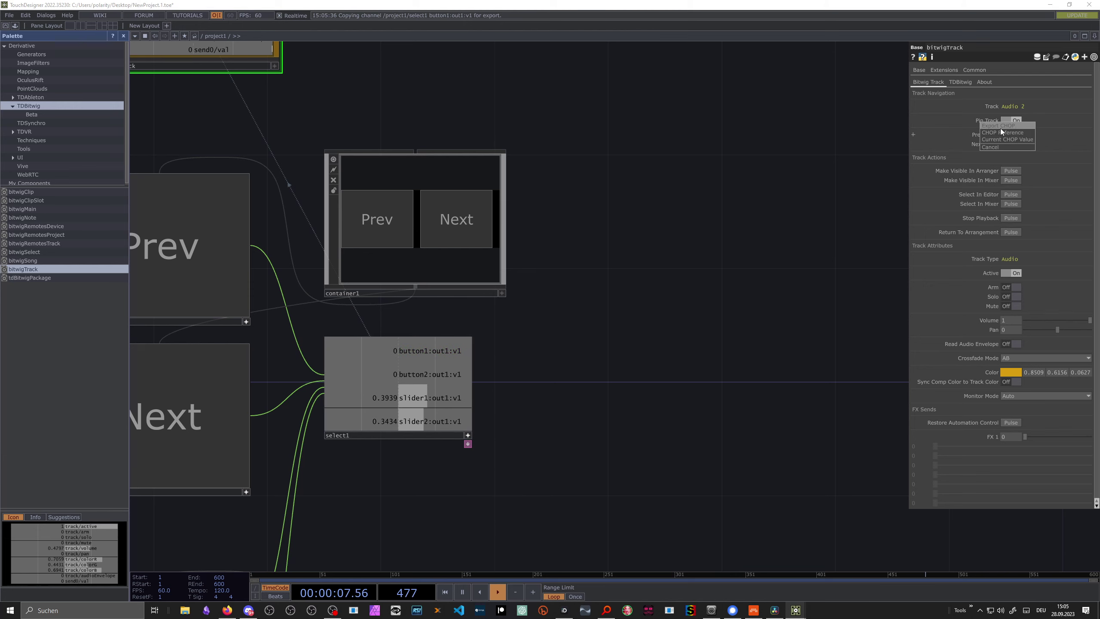
left_click(998, 126)
Export select1's slider1 channel to bitwigTrack's Volume parameter and its slider2 channel to Pan
left_click_drag(413, 403, 1056, 320)
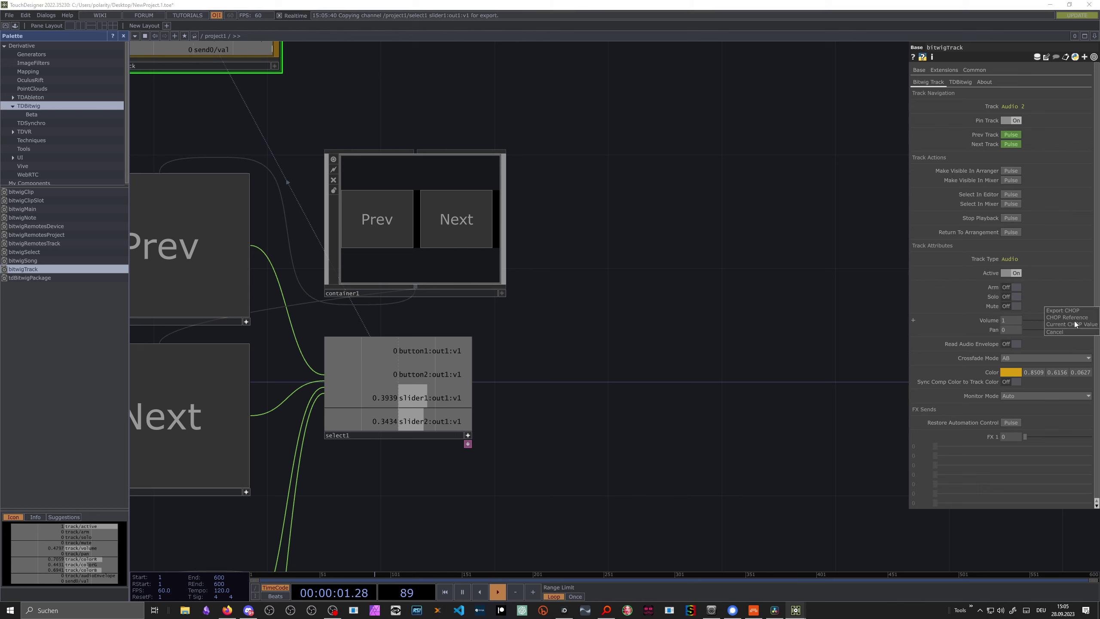
left_click(1048, 313)
left_click_drag(435, 420, 1049, 330)
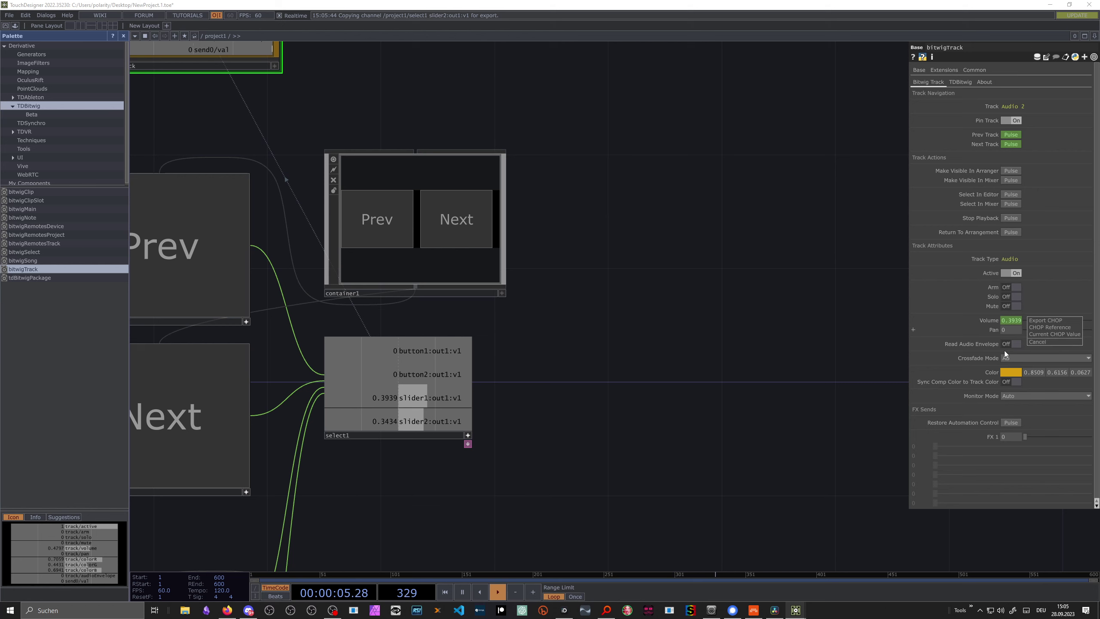
left_click(1050, 321)
Reopen the panel in perform mode, enlarge the window and place it clear of the Bitwig track list
left_click_drag(664, 301, 801, 352)
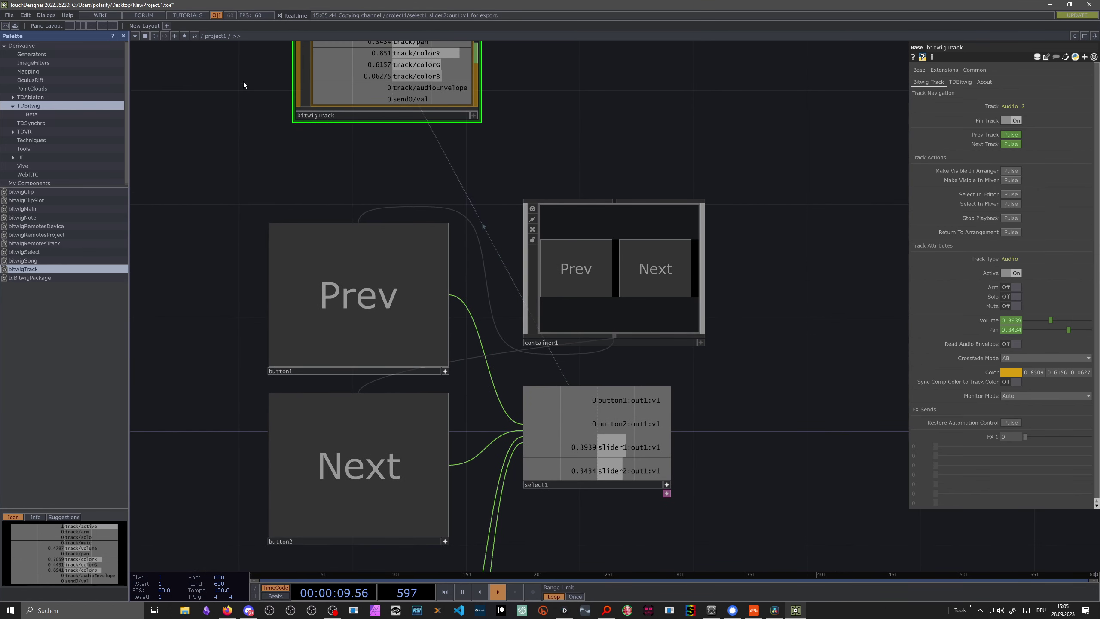
left_click(14, 27)
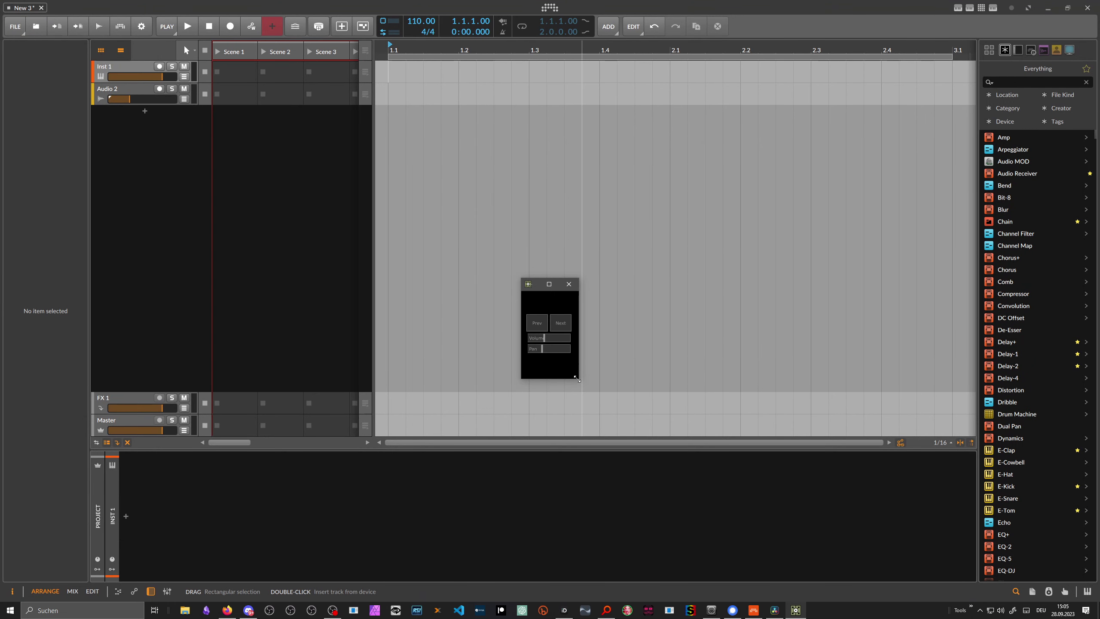
left_click_drag(577, 379, 762, 487)
left_click_drag(626, 287, 594, 199)
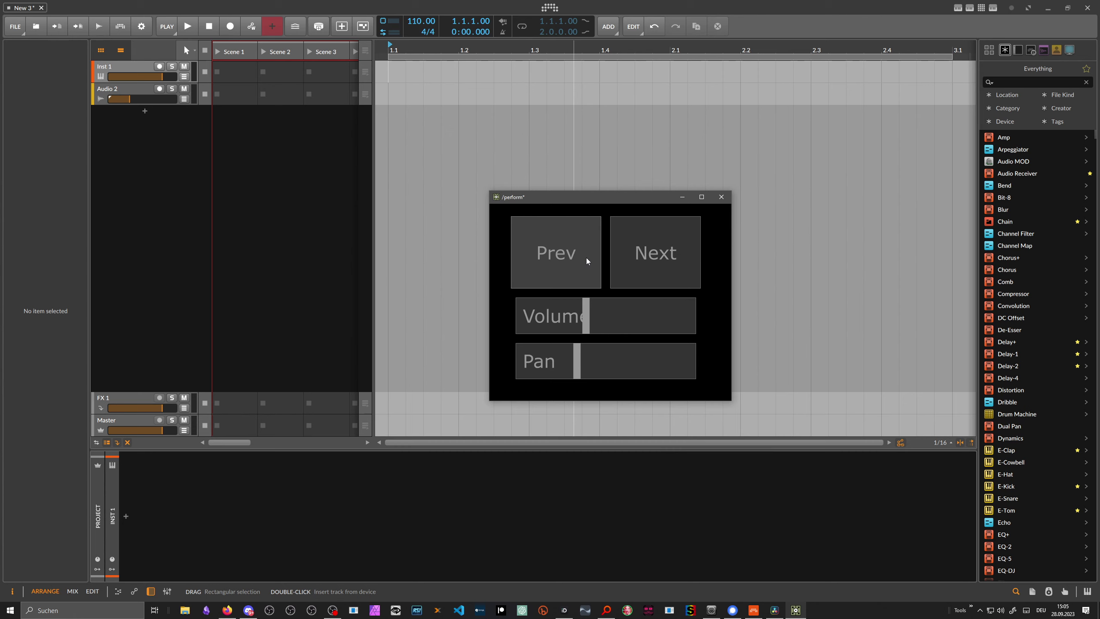
left_click_drag(572, 197, 551, 118)
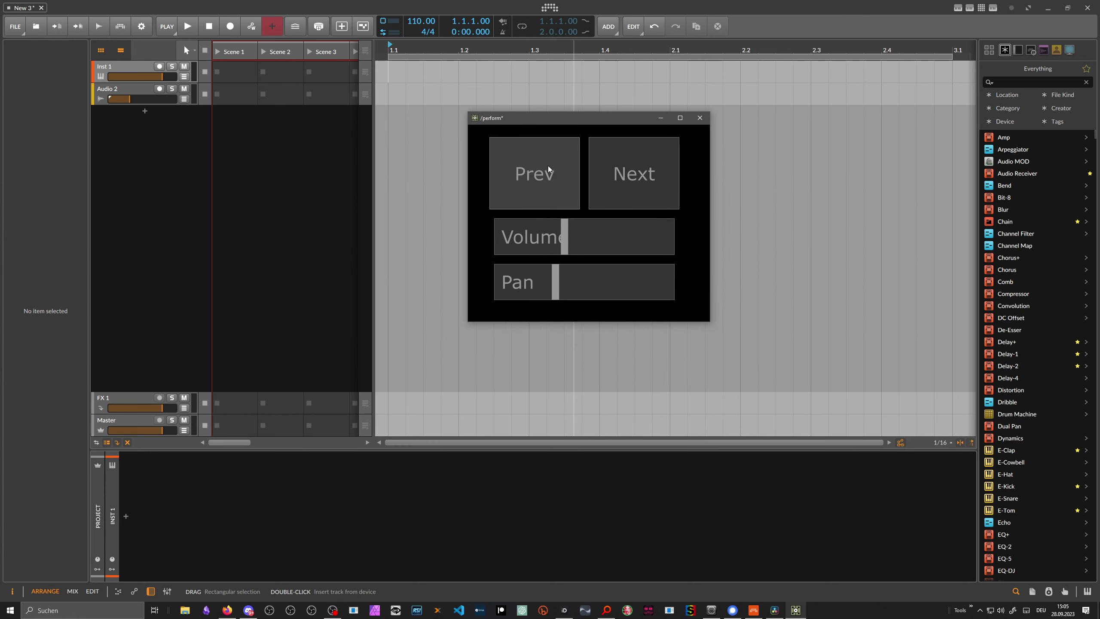
Test track switching with the panel's Next and Prev buttons and raise the Volume slider slightly
left_click(596, 172)
left_click(550, 174)
left_click(563, 174)
left_click_drag(577, 240, 575, 239)
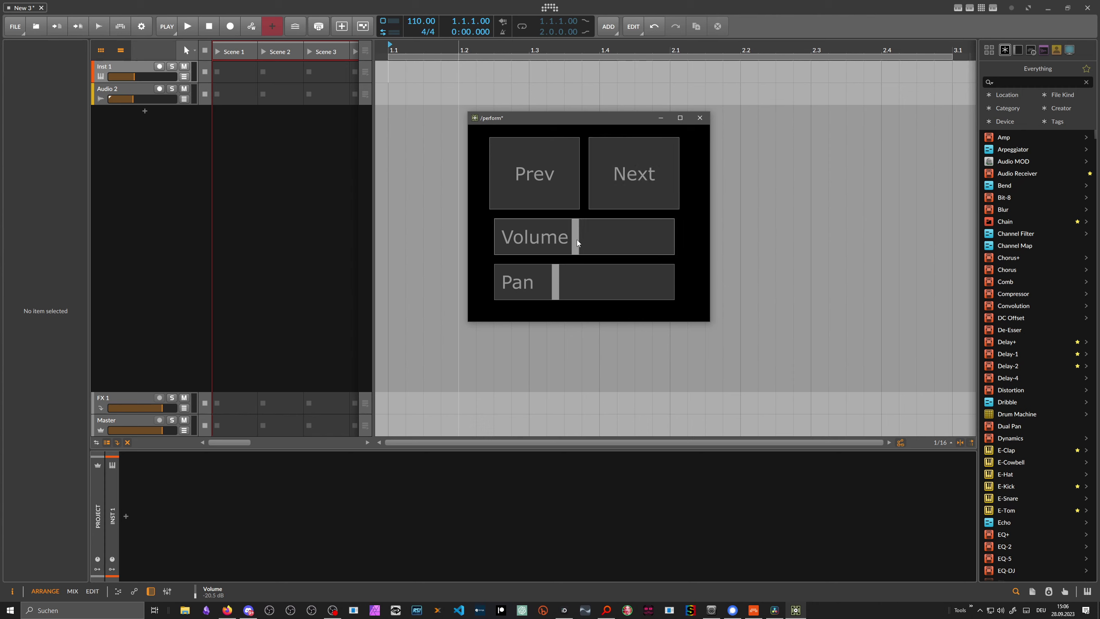
Select the Inst 1 track in Bitwig, then set the panel's Pan slider to its minimum and Volume to about 0.55
left_click(137, 82)
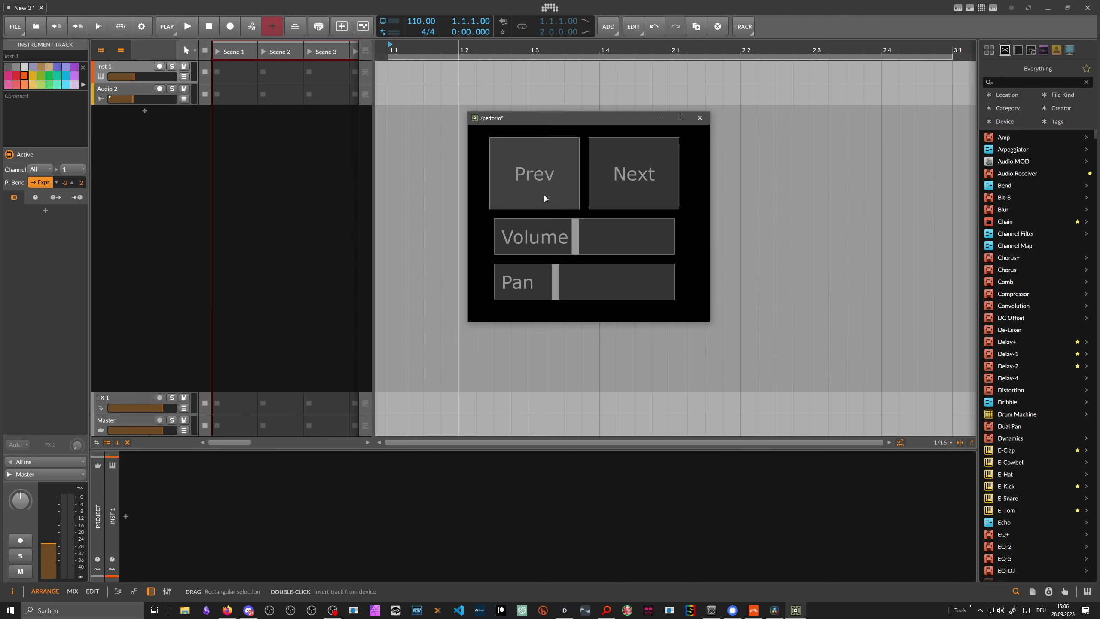
left_click_drag(572, 297, 484, 282)
left_click_drag(498, 237, 593, 237)
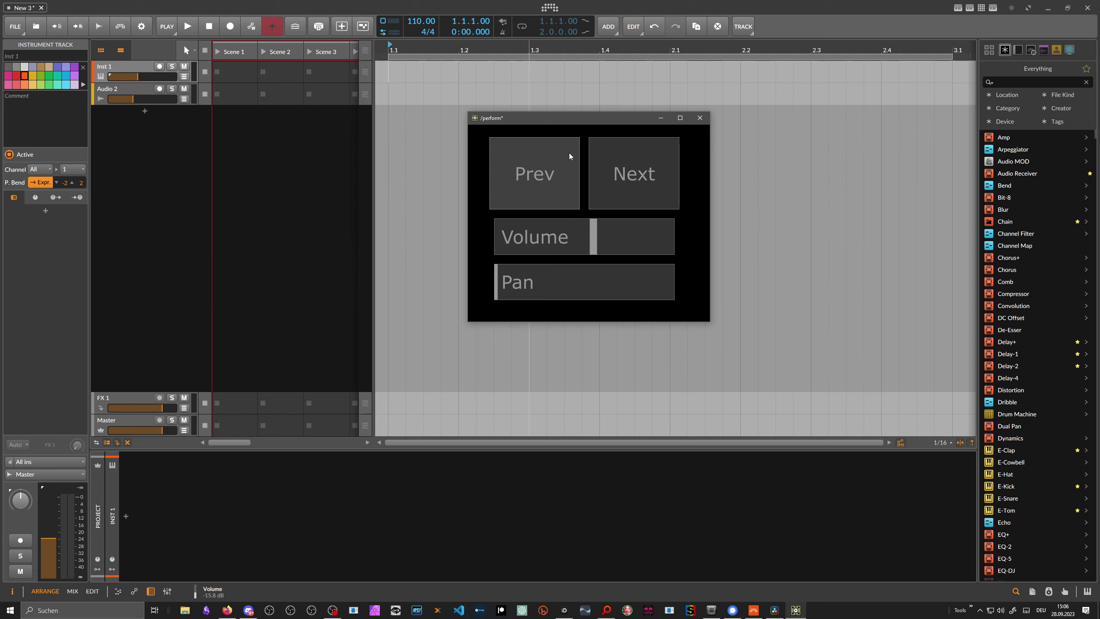
Leave perform mode and return to the network around select1 and the Volume and Pan sliders
left_click_drag(514, 116, 455, 288)
key("Escape")
scroll(439, 153, "down", 5)
left_click(449, 326)
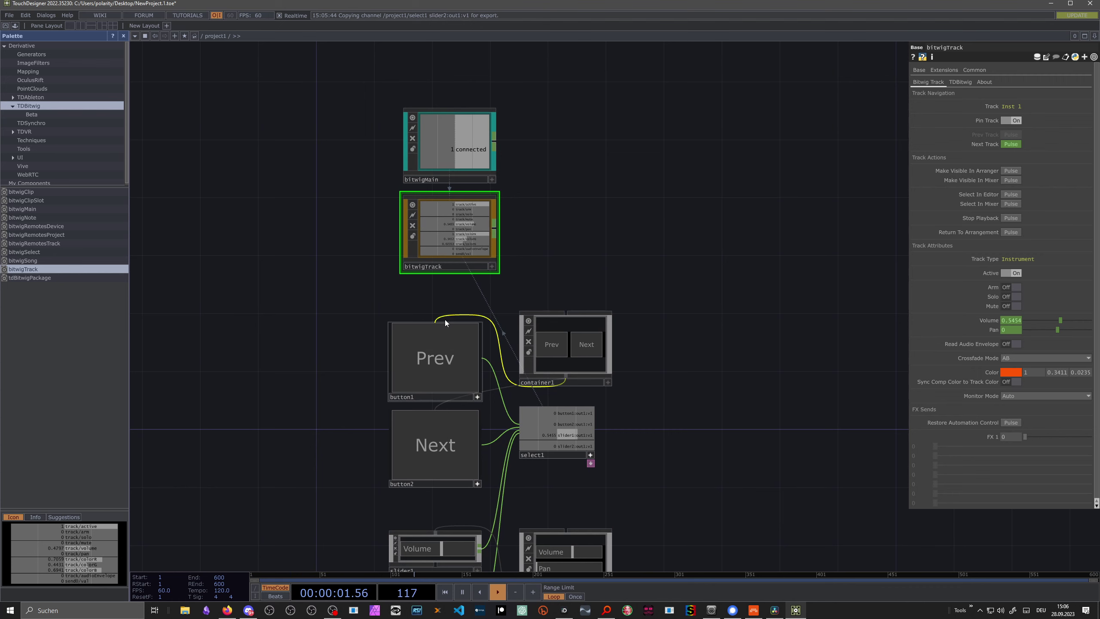
left_click_drag(500, 292, 486, 283)
scroll(449, 281, "up", 4)
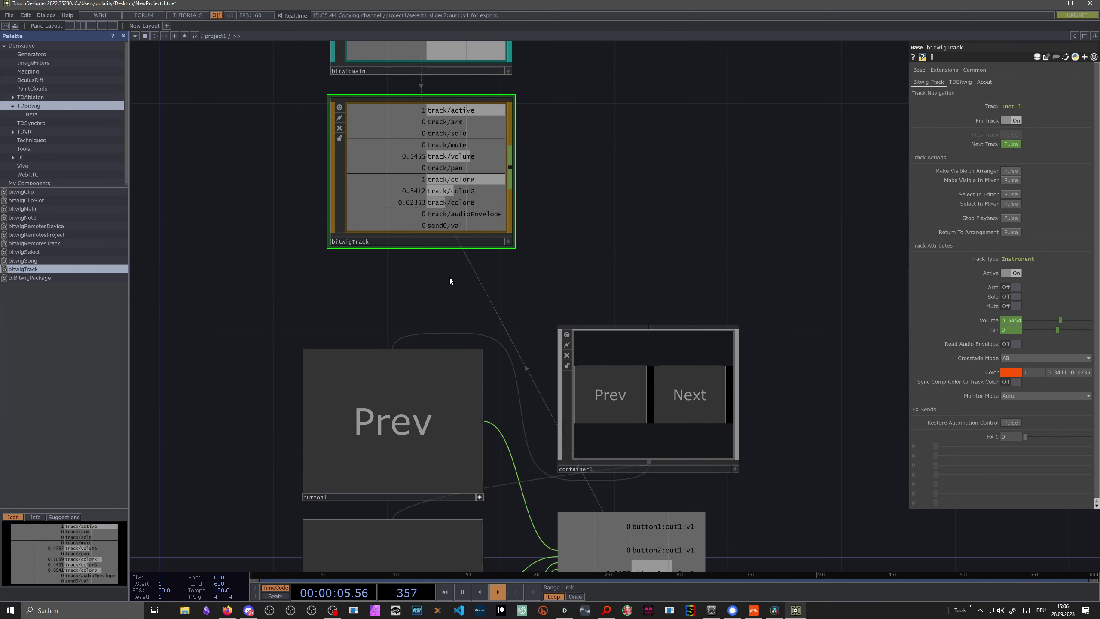
left_click_drag(515, 275, 445, 78)
left_click_drag(493, 318, 501, 174)
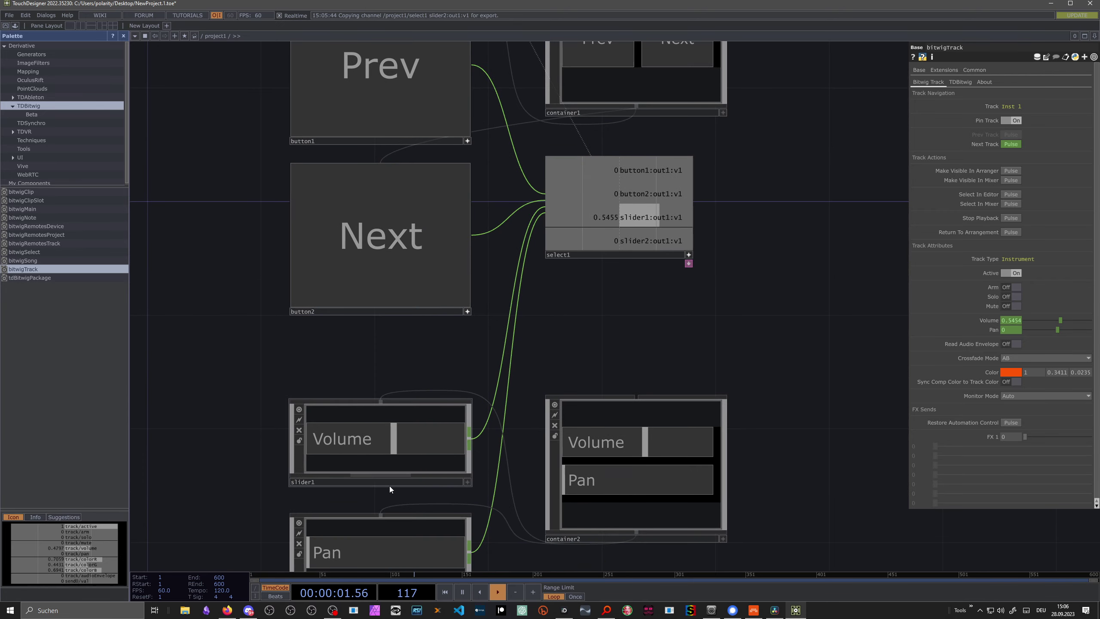
Export bitwigTrack's track/volume channel to the Value parameter of slider1, the Volume slider
left_click(407, 482)
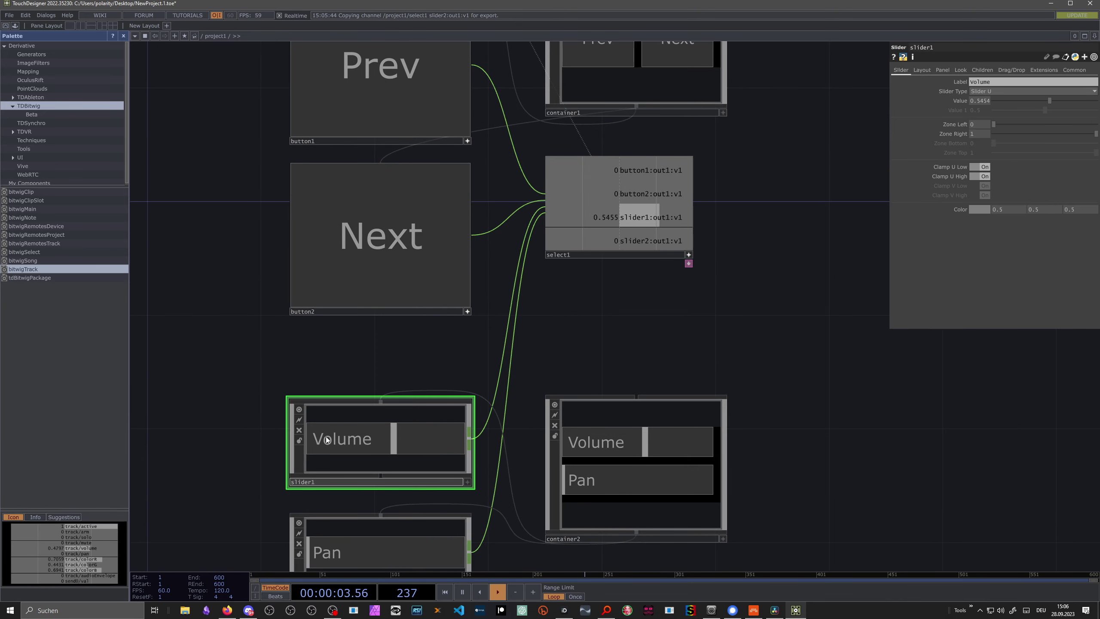
left_click_drag(498, 158, 498, 448)
left_click_drag(531, 212, 482, 340)
left_click(446, 307)
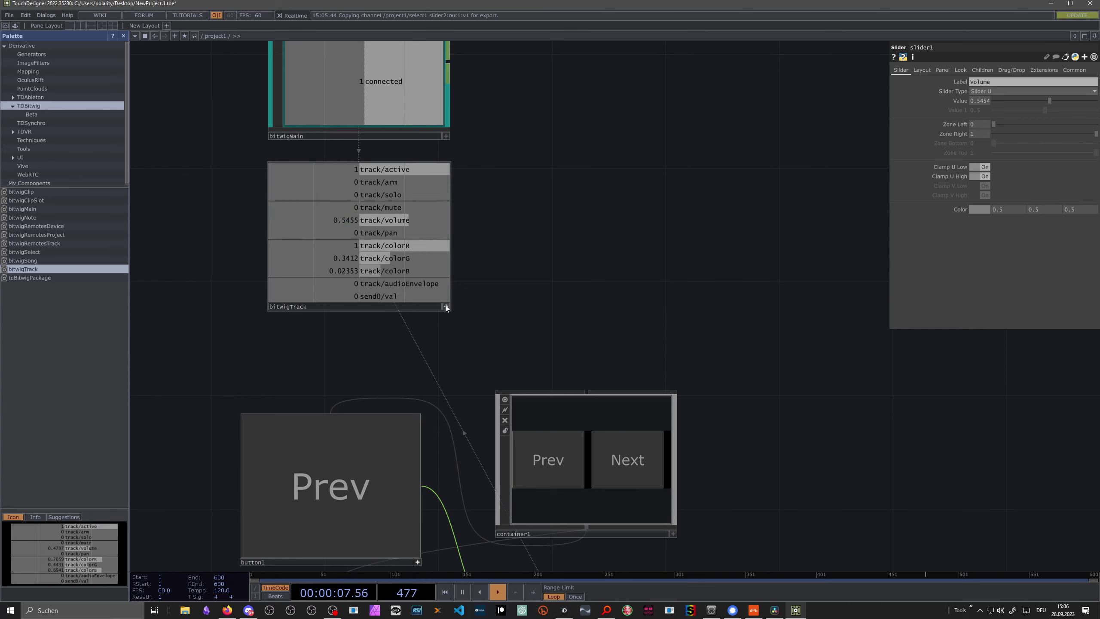
left_click(385, 221)
left_click_drag(385, 221, 909, 133)
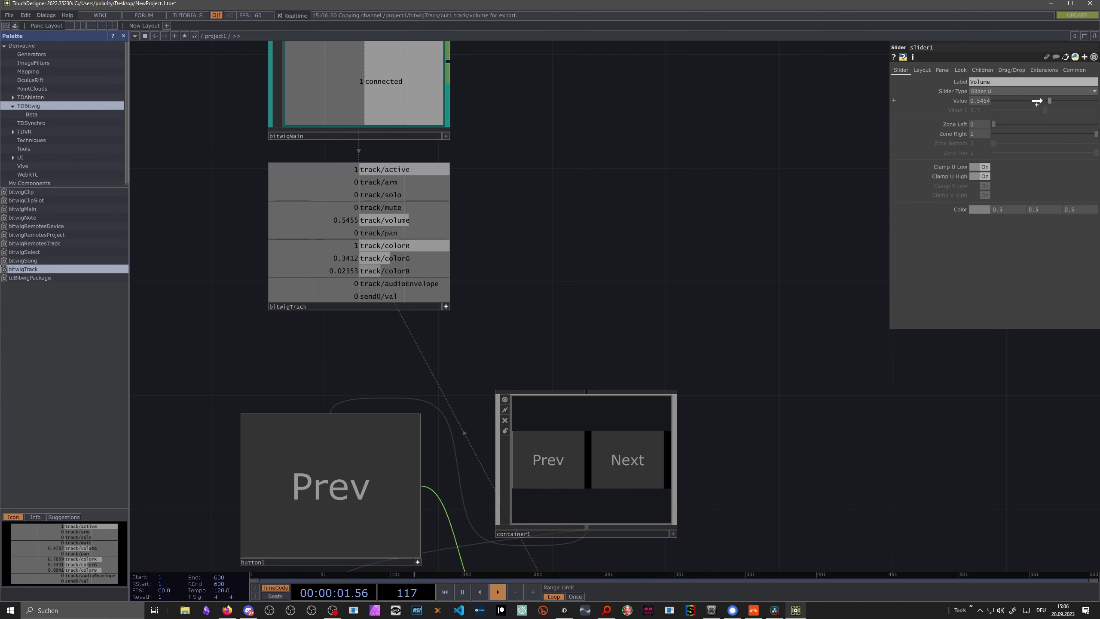
left_click_drag(1037, 101, 1039, 102)
left_click(1041, 91)
Open the panel in perform mode and test the volume feedback by raising Inst 1 and lowering Audio 2 in Bitwig
left_click(5, 26)
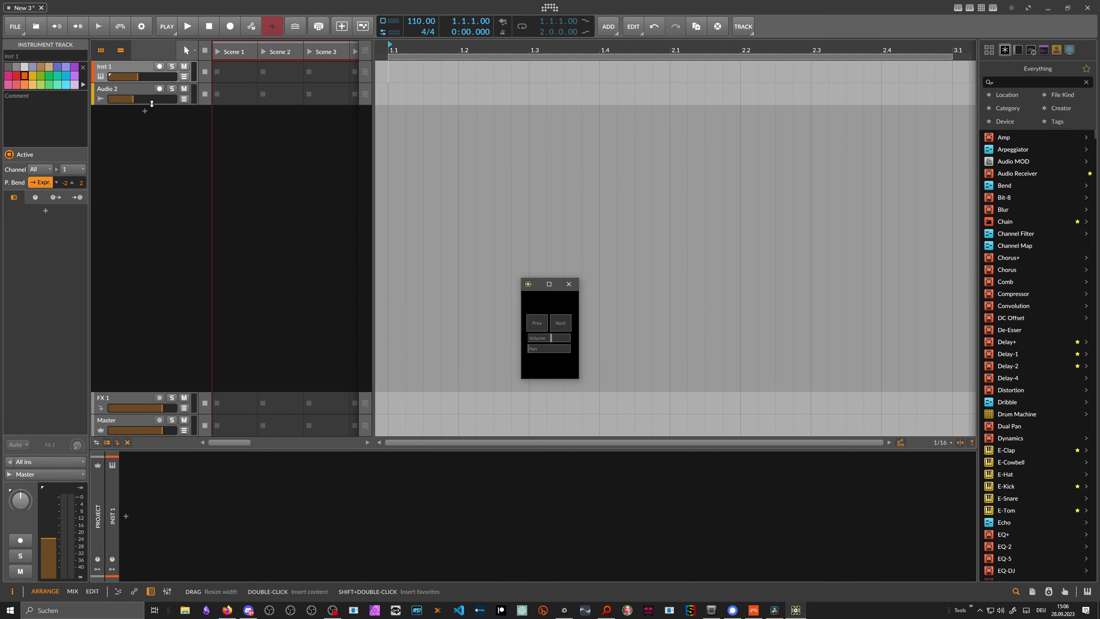
left_click_drag(147, 100, 149, 75)
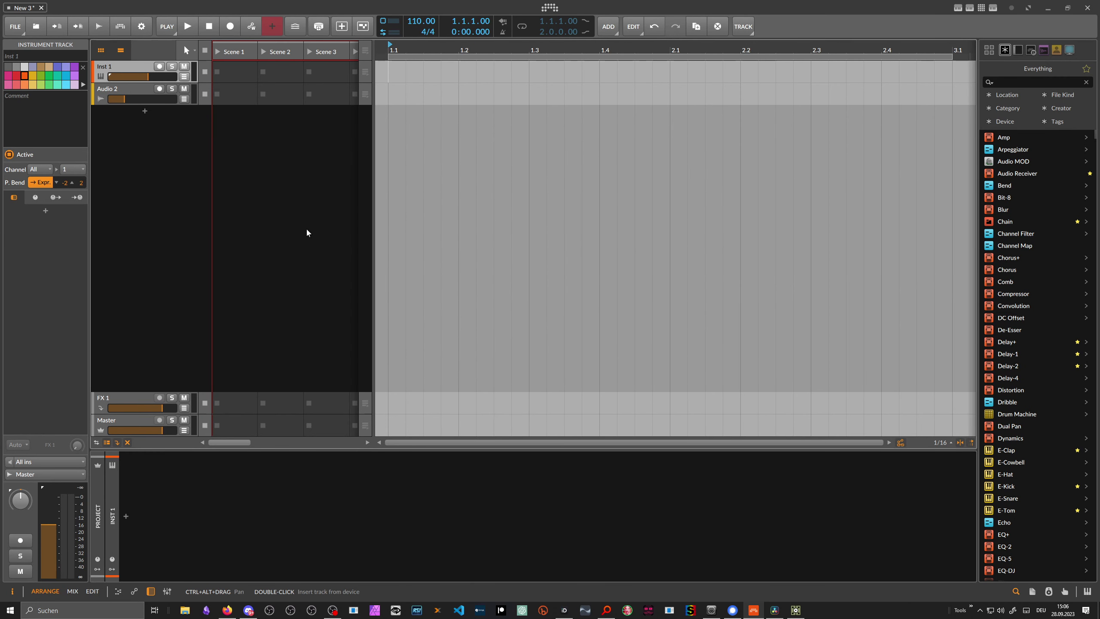
key("alt+Tab")
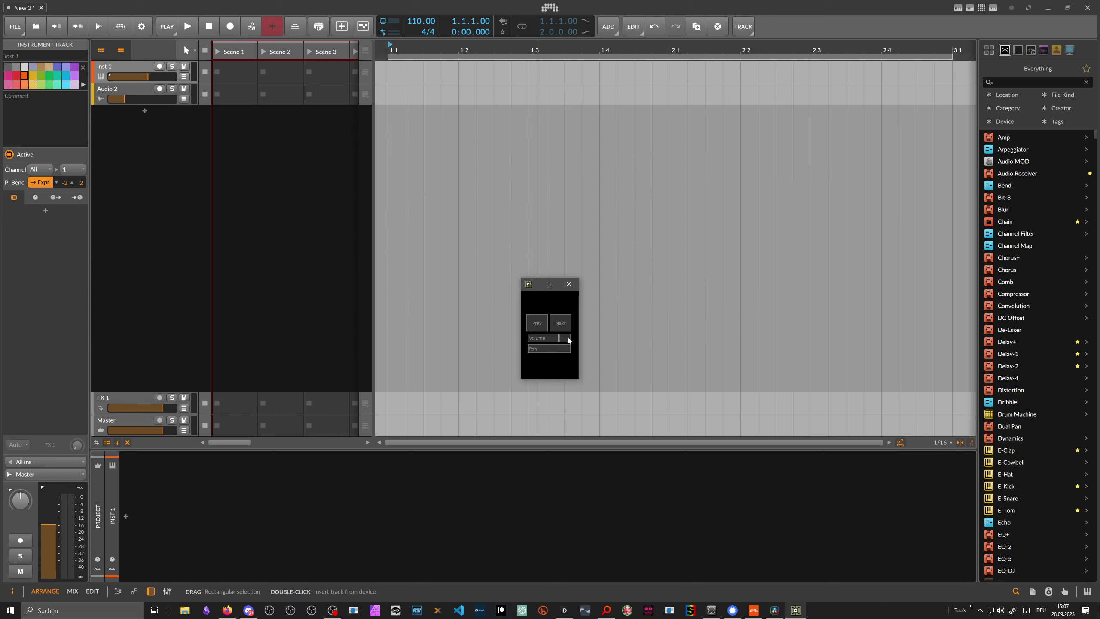
Enlarge and reposition the panel window, and test the Volume slider's feedback while switching tracks with Next and Prev
left_click_drag(580, 378, 761, 485)
left_click_drag(621, 284, 560, 183)
left_click(600, 231)
left_click(598, 232)
left_click(551, 230)
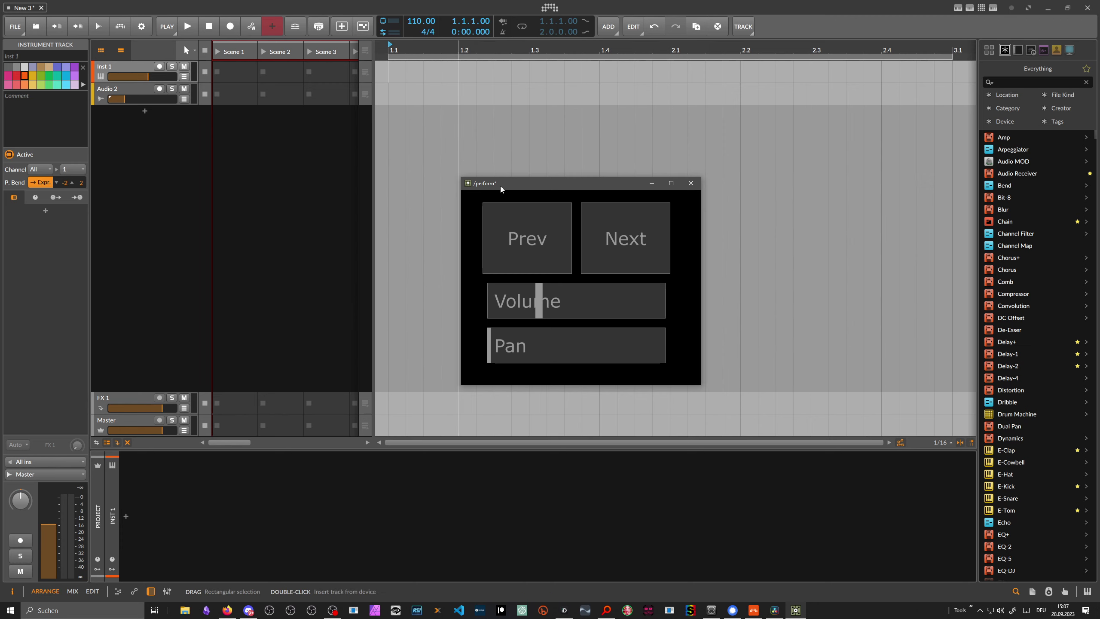
Leave perform mode and return to an overview of the network from bitwigMain down to the Volume and Pan sliders
key("Escape")
scroll(525, 142, "down", 5)
left_click_drag(532, 162, 570, 140)
scroll(568, 146, "down", 2)
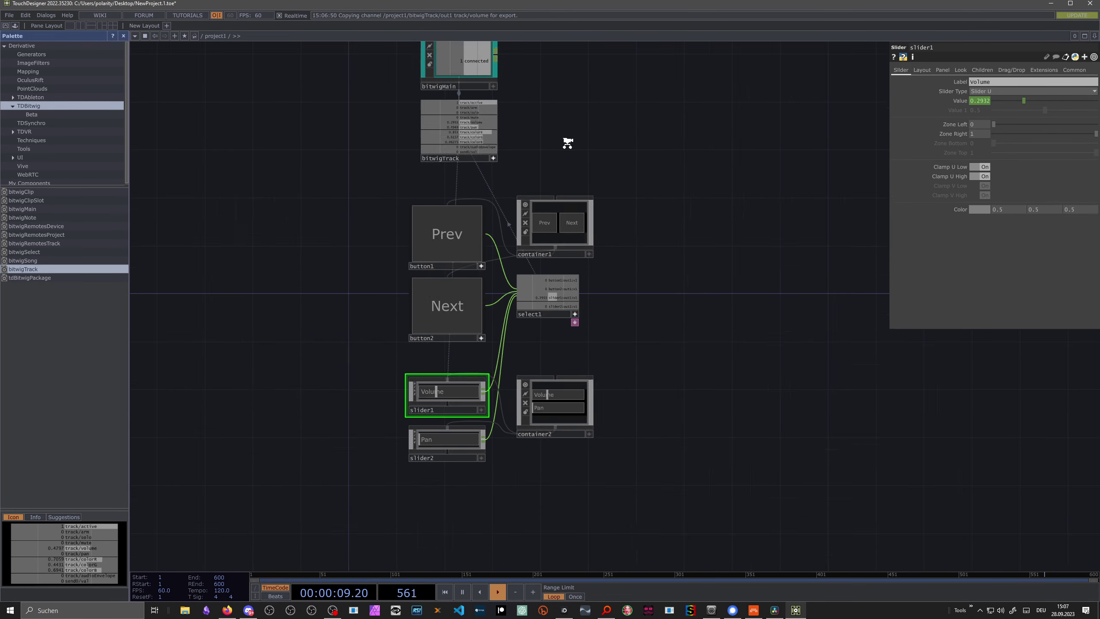
scroll(626, 234, "up", 2)
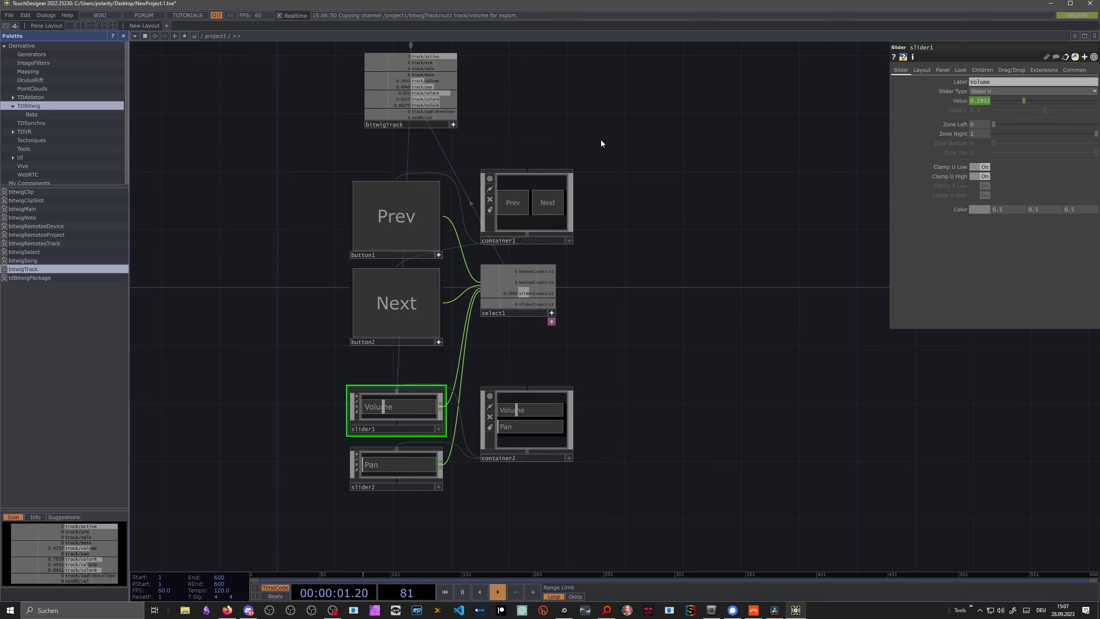
left_click_drag(602, 140, 594, 200)
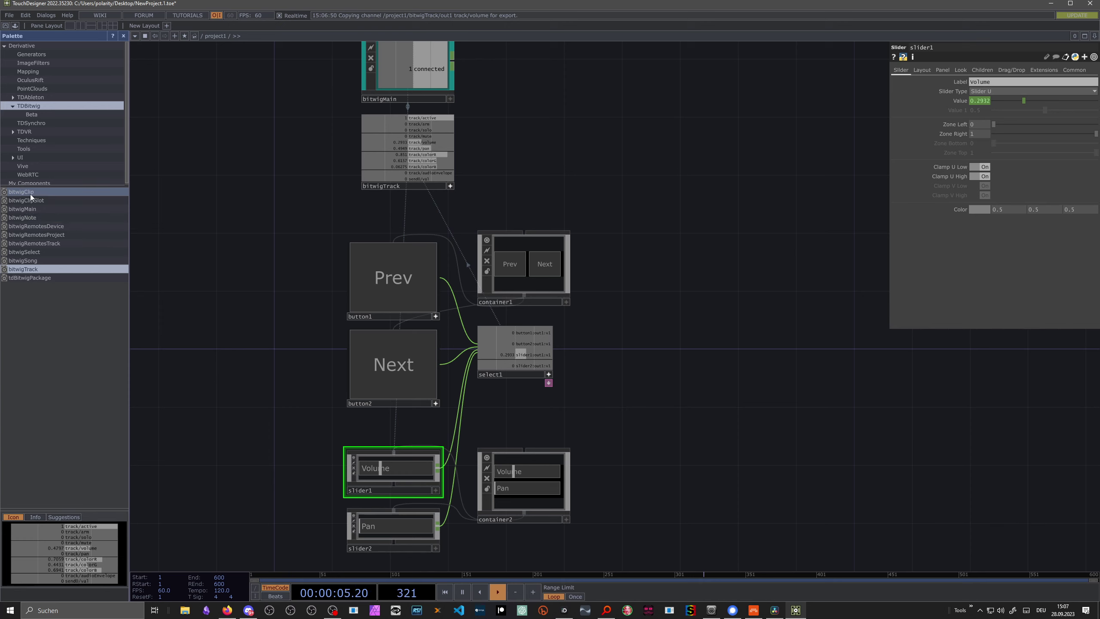
Look through the TDBitwig Beta components in the palette and return to the main TDBitwig component list
left_click(41, 113)
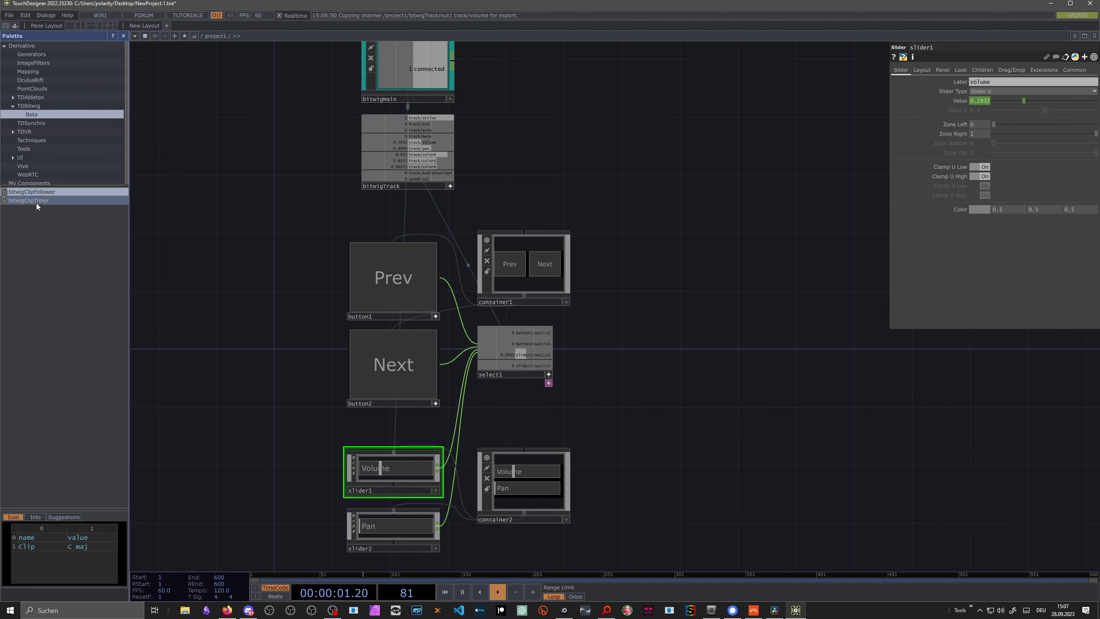
left_click_drag(288, 233, 283, 292)
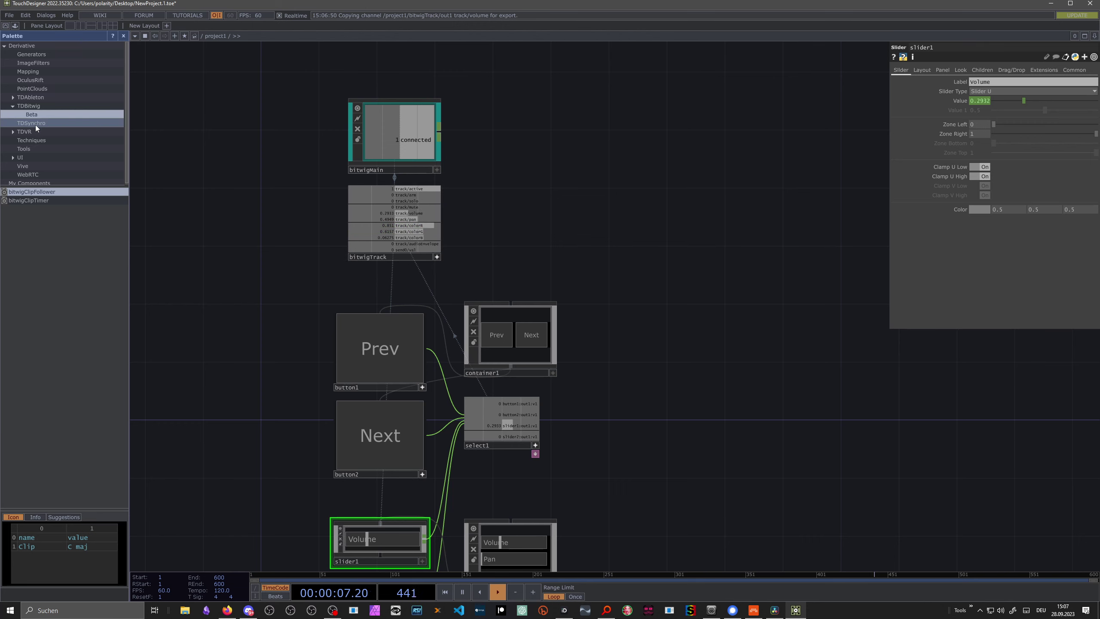
left_click(33, 110)
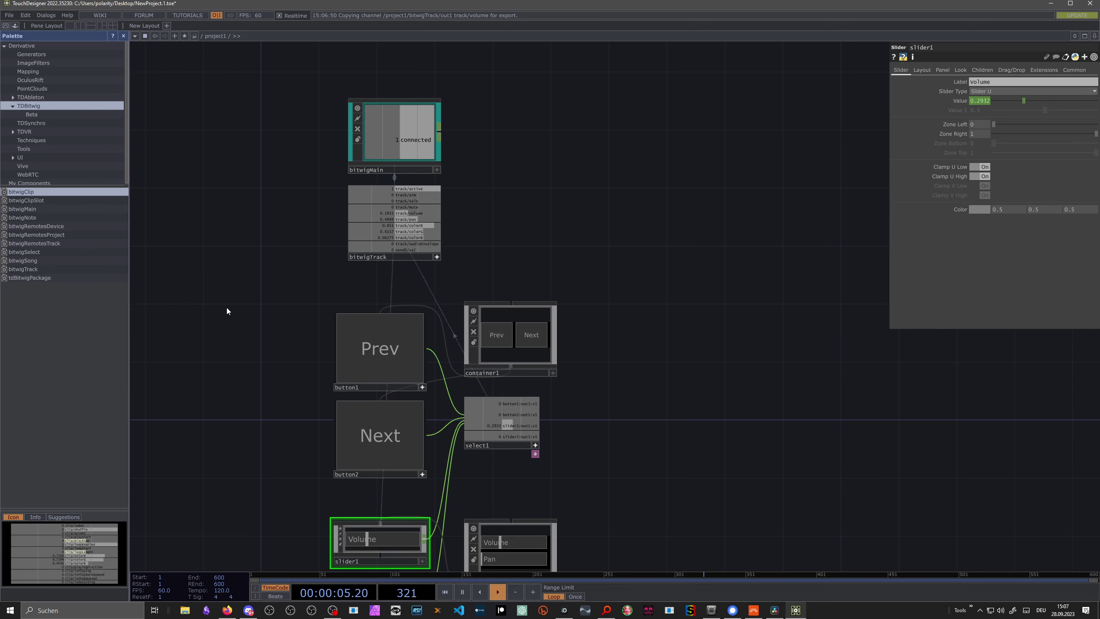
left_click_drag(265, 286, 276, 200)
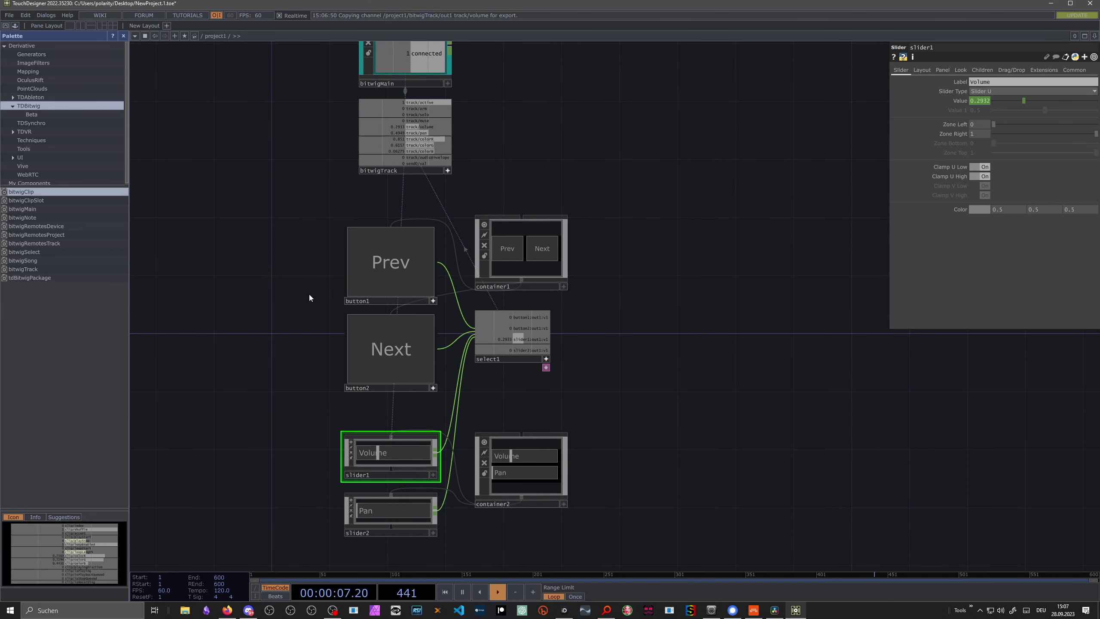
scroll(308, 290, "down", 3)
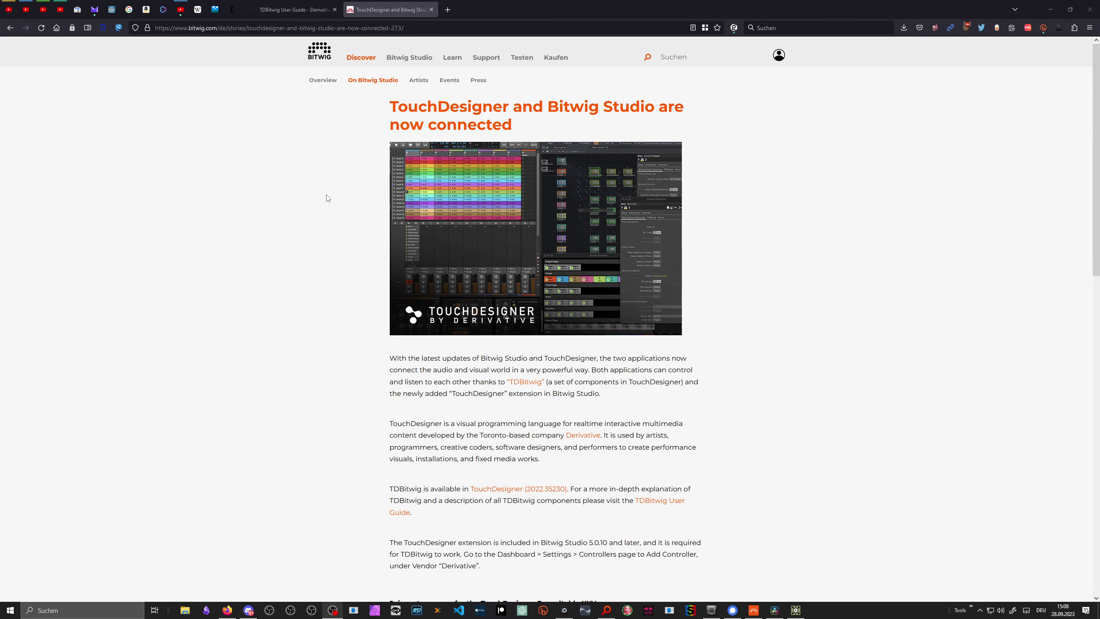
Review the Bitwig article "TouchDesigner and Bitwig Studio are now connected" in the browser, including its TDBitwig and user guide links
scroll(327, 198, "down", 1)
scroll(364, 211, "up", 1)
scroll(363, 214, "down", 2)
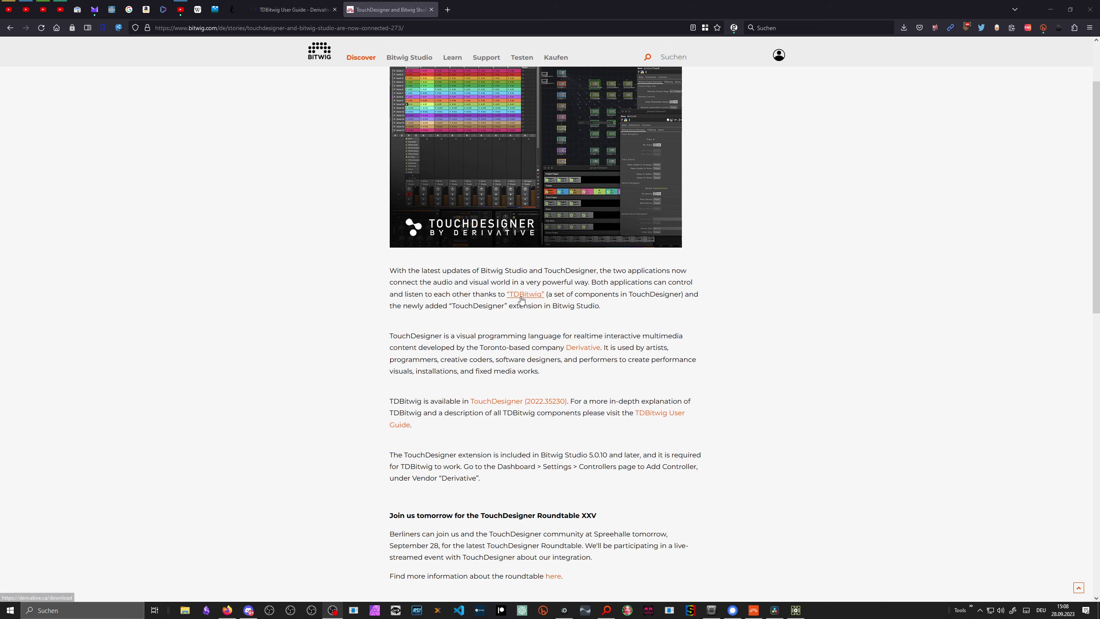
scroll(564, 385, "up", 3)
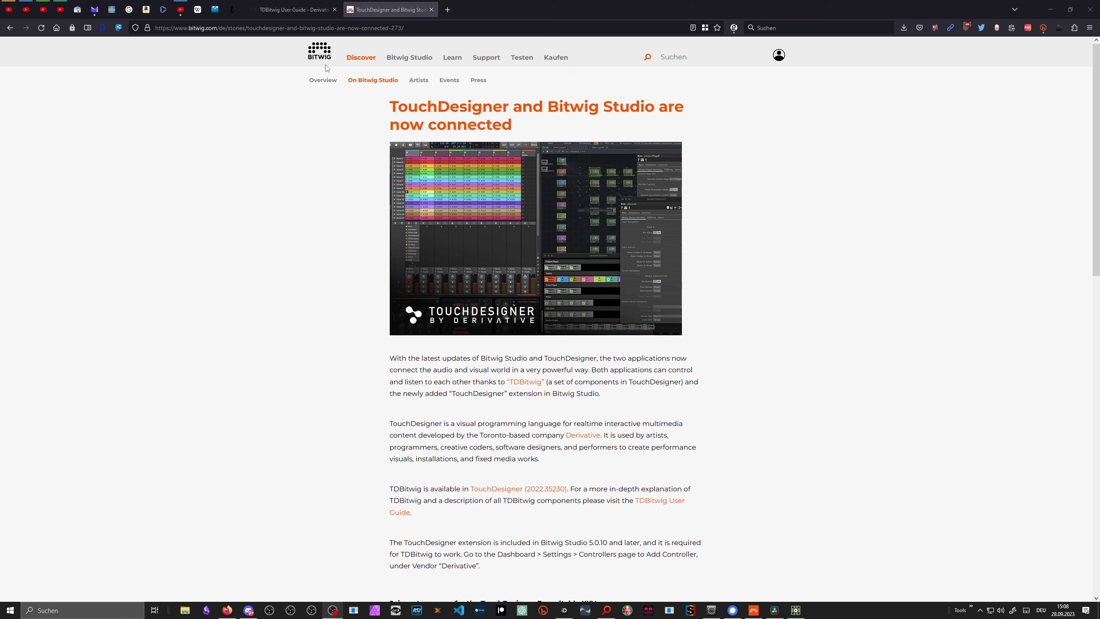
Switch to the TDBitwig User Guide and examine the component entries in its table of contents
left_click(299, 12)
scroll(328, 150, "up", 20)
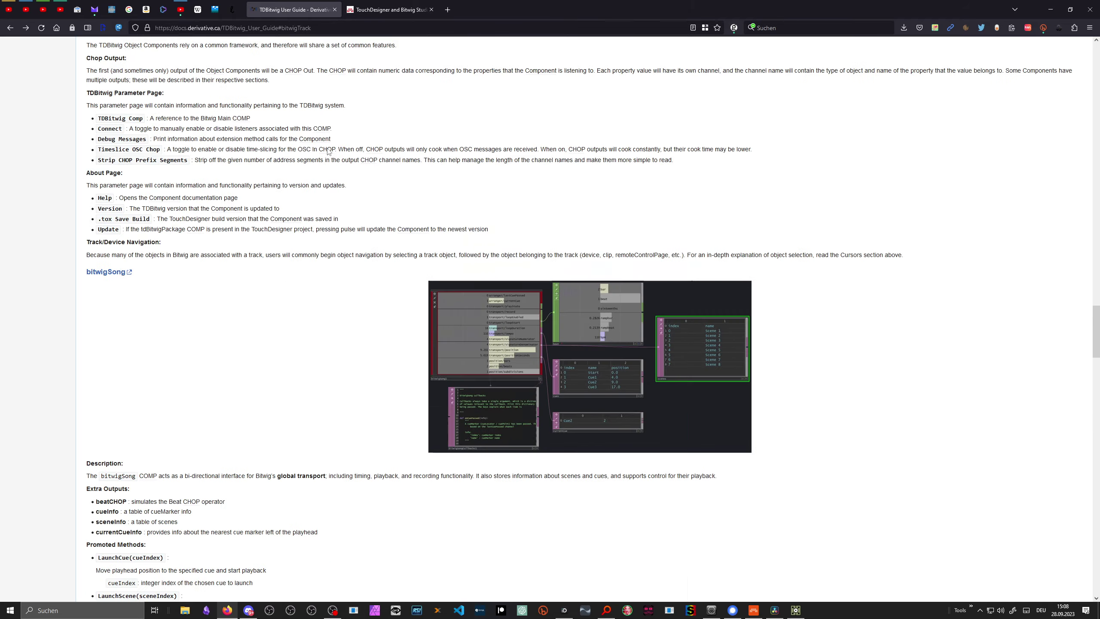
scroll(328, 150, "up", 20)
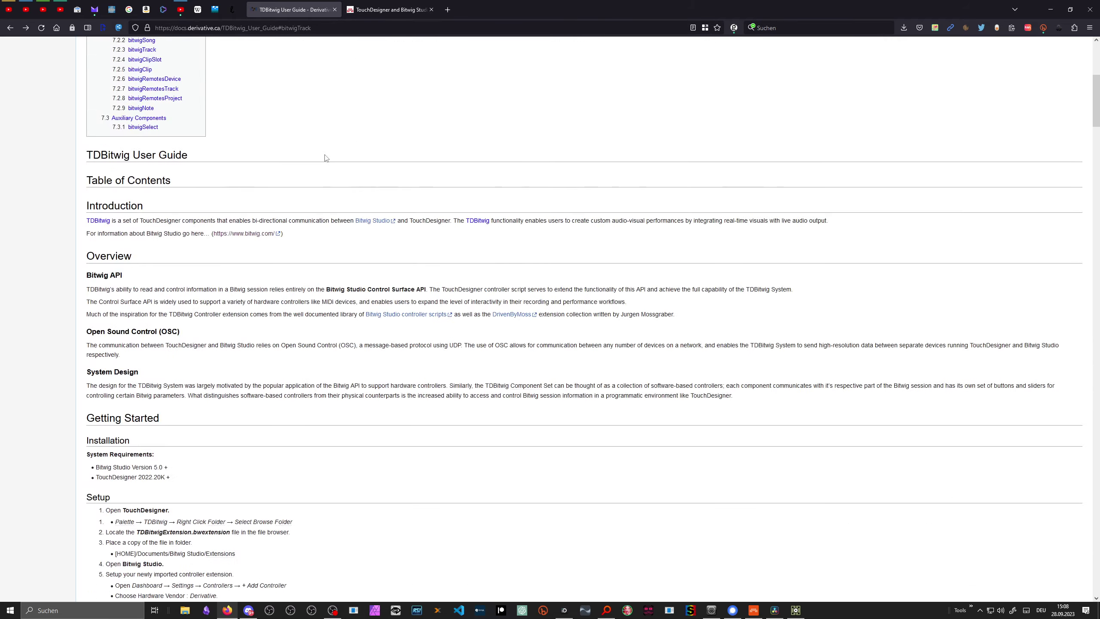
scroll(322, 163, "down", 2)
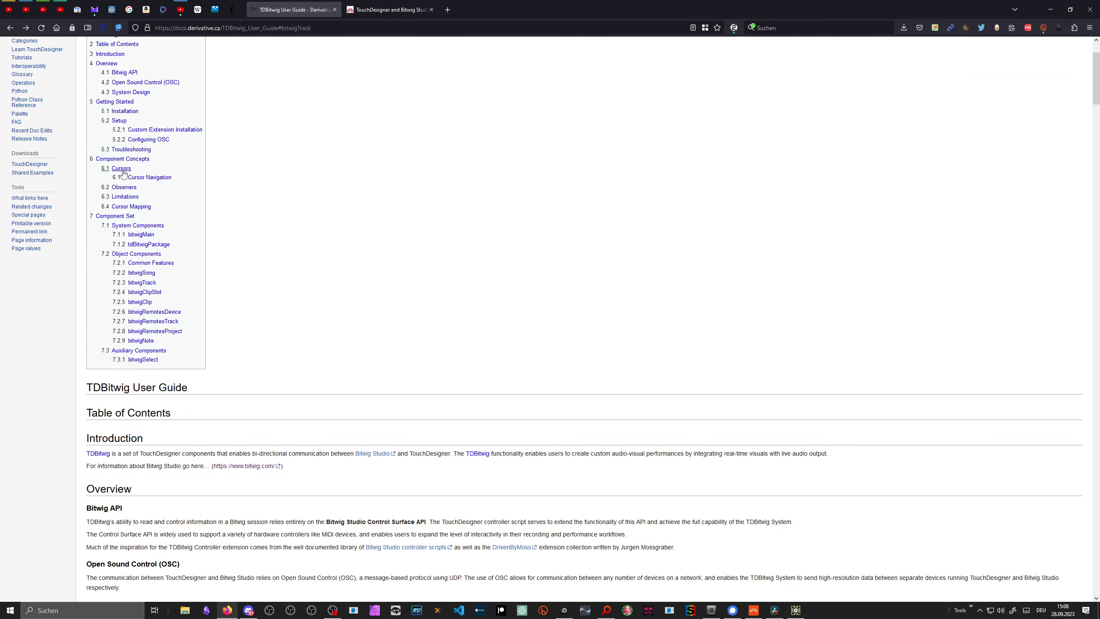
scroll(148, 187, "down", 1)
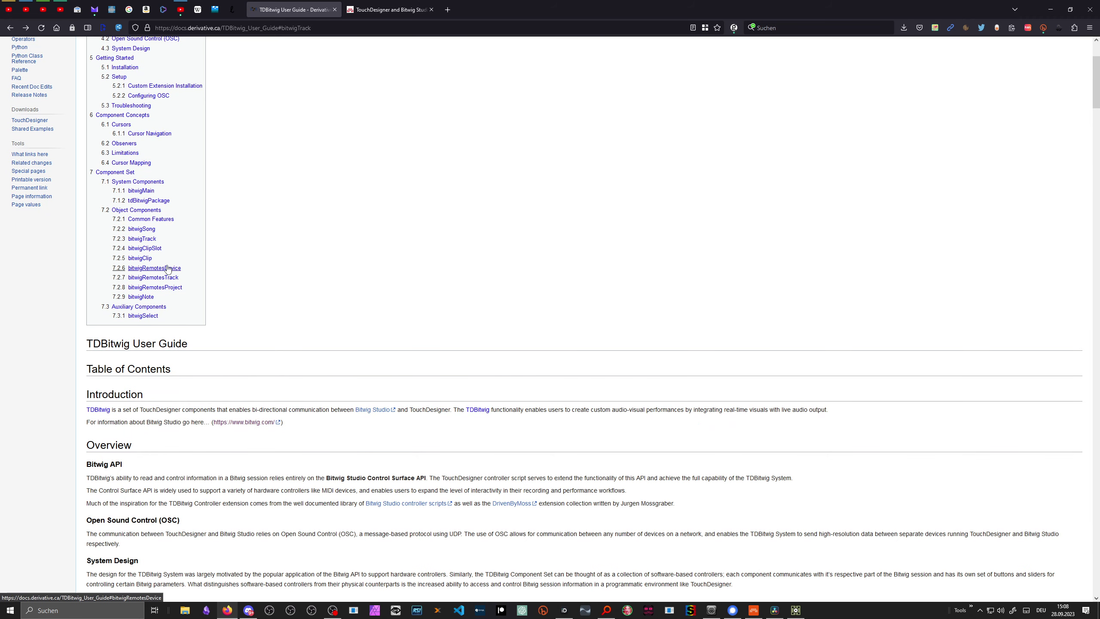
Go to the guide's bitwigMain section and read through the component descriptions down to bitwigNote
left_click(148, 192)
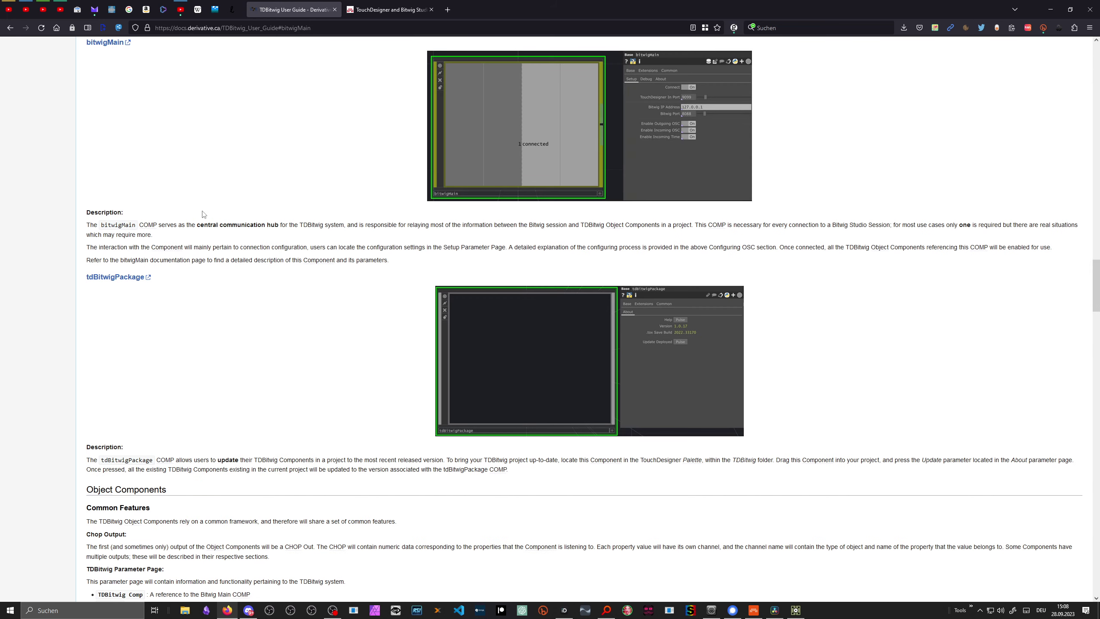
scroll(200, 217, "up", 1)
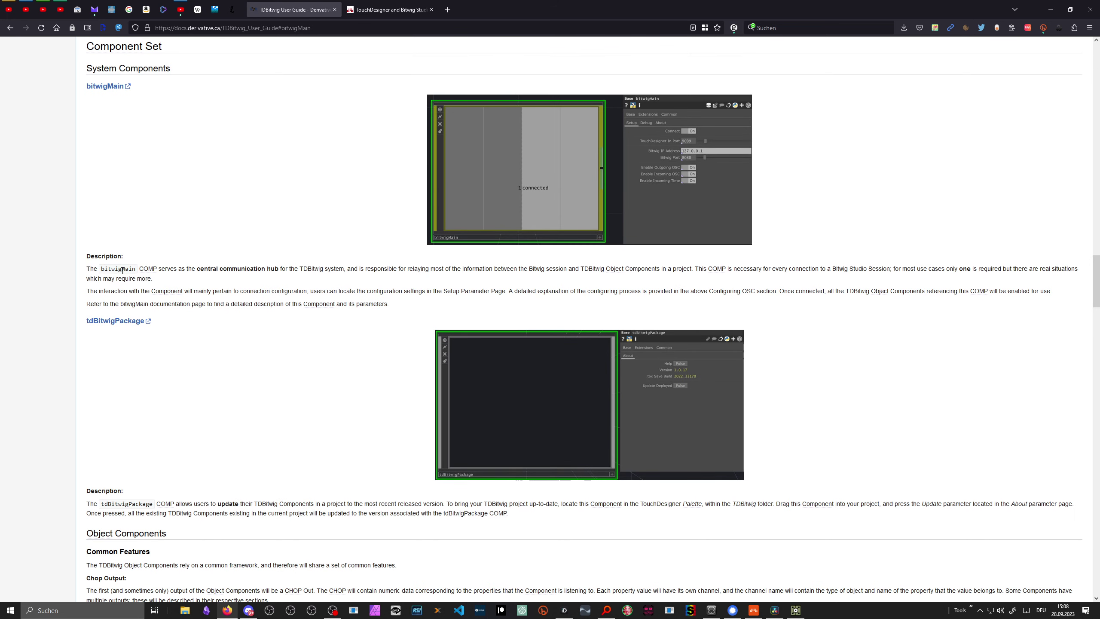
mouse_move(152, 271)
scroll(372, 228, "down", 3)
scroll(373, 229, "down", 7)
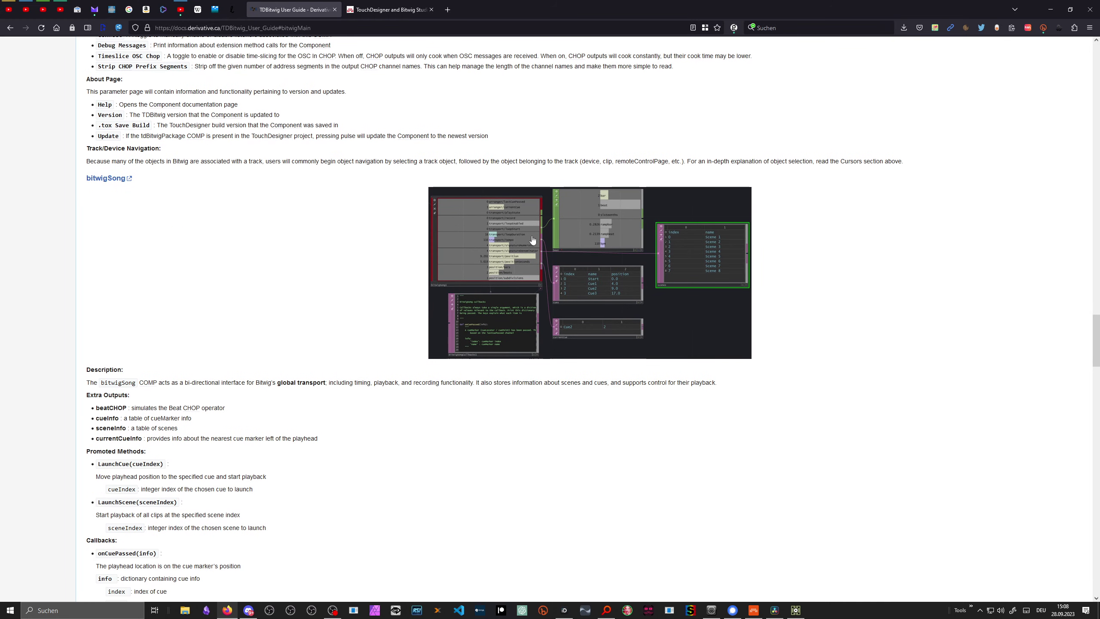
scroll(389, 251, "down", 20)
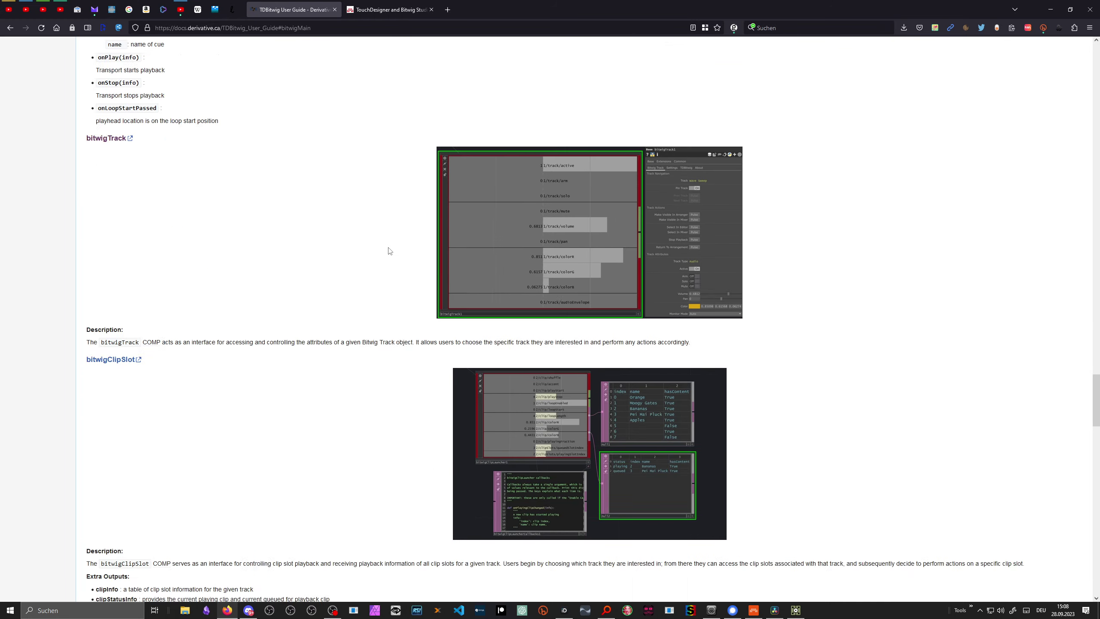
scroll(389, 251, "down", 9)
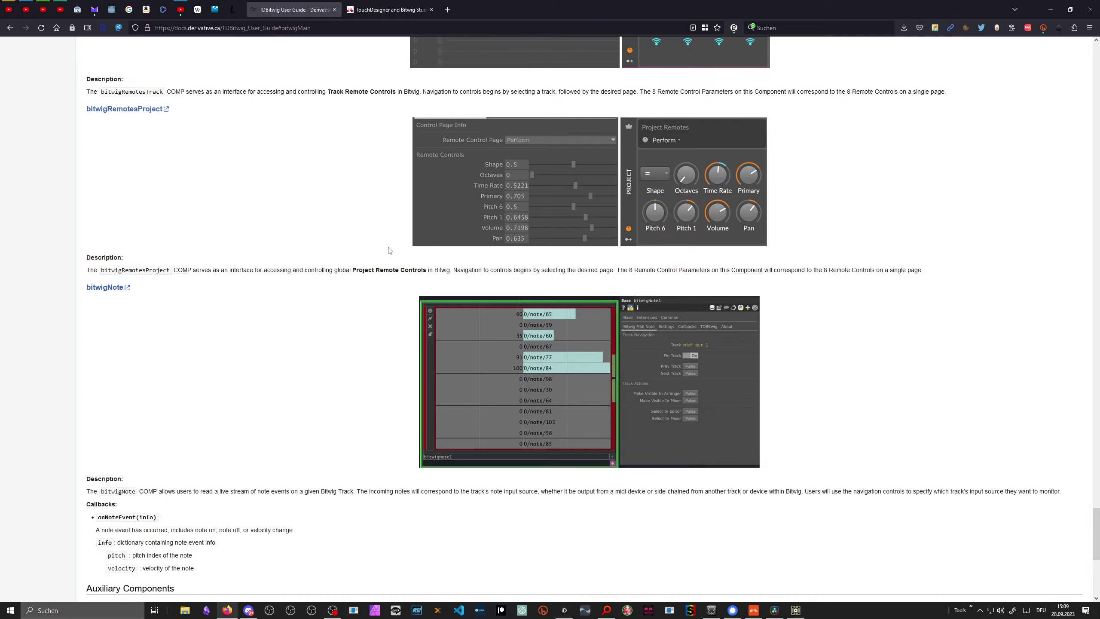